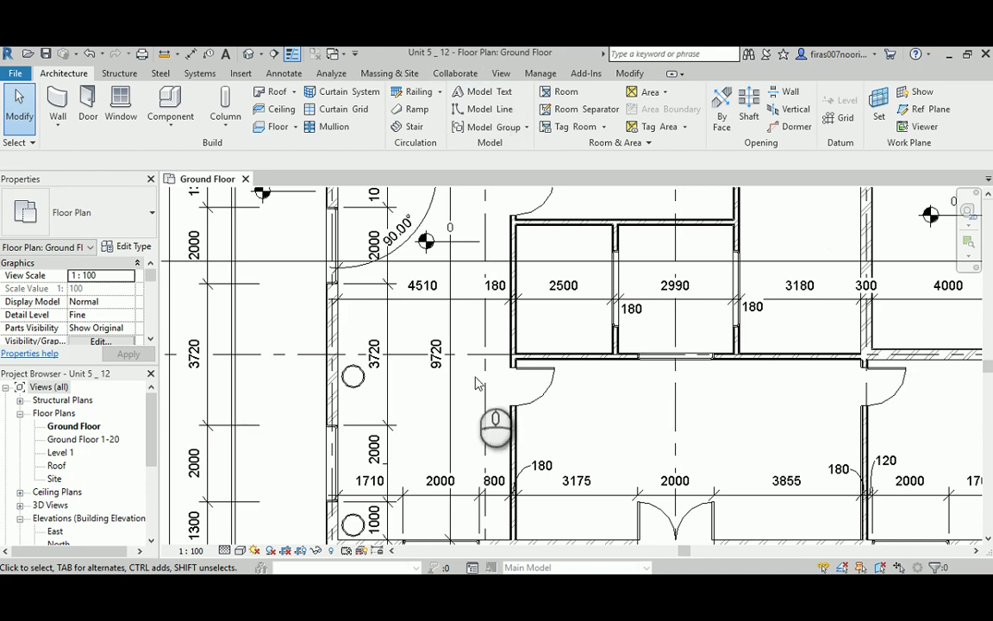
- Start an Automatic Ceiling with Compound Ceiling Plain at 2600 offset and centre the 2500 room
middle_drag(486, 369, 549, 380)
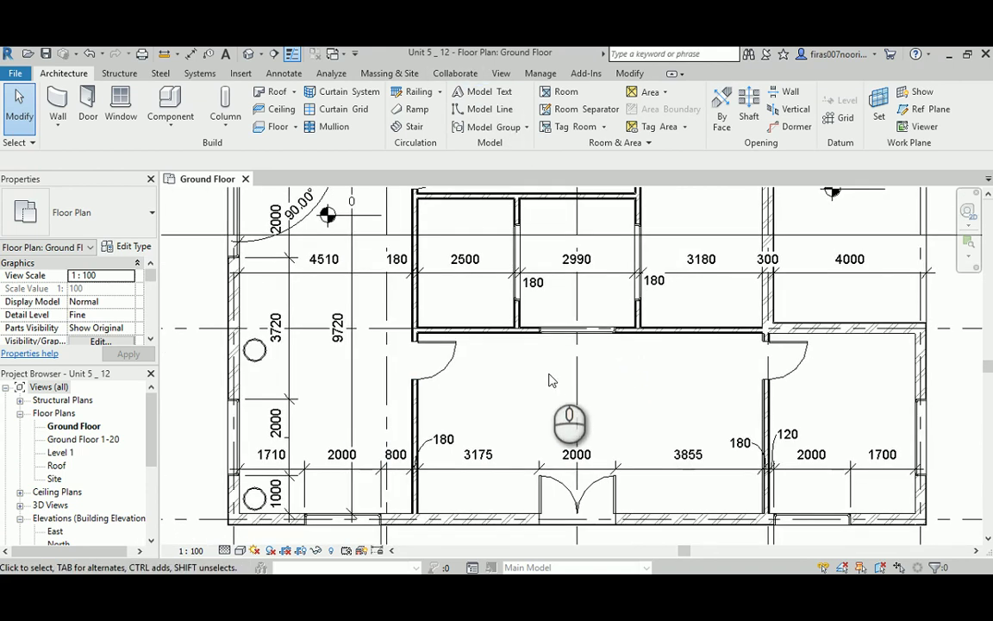
middle_drag(449, 293, 507, 388)
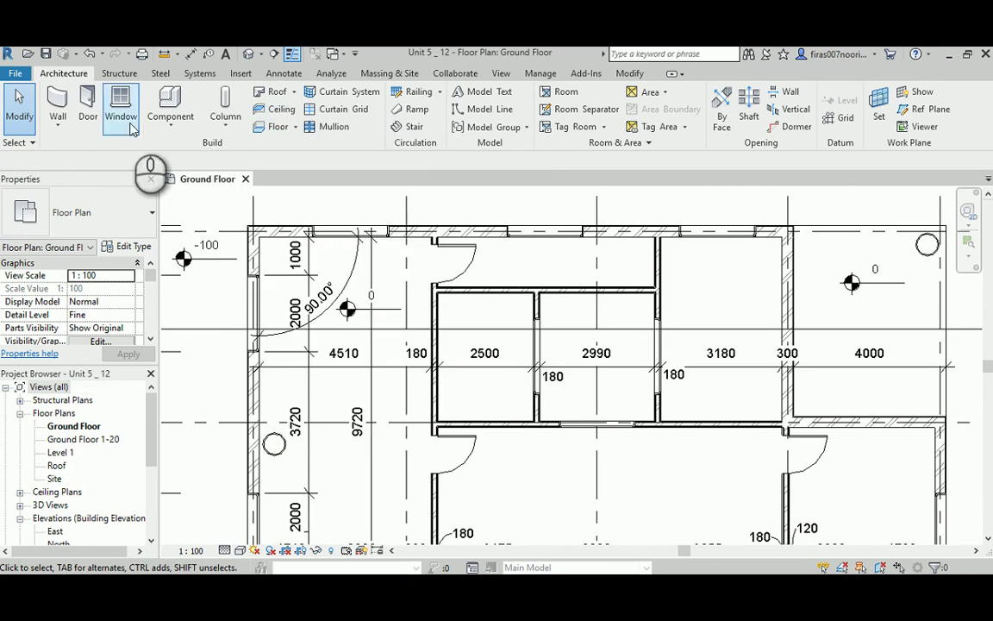
click(275, 110)
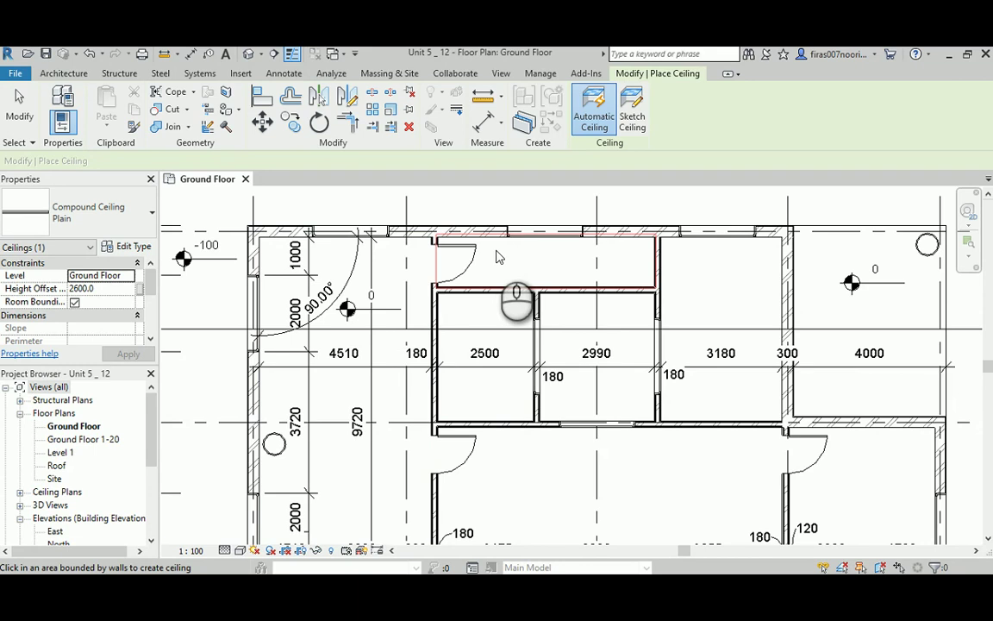
middle_drag(683, 435, 609, 348)
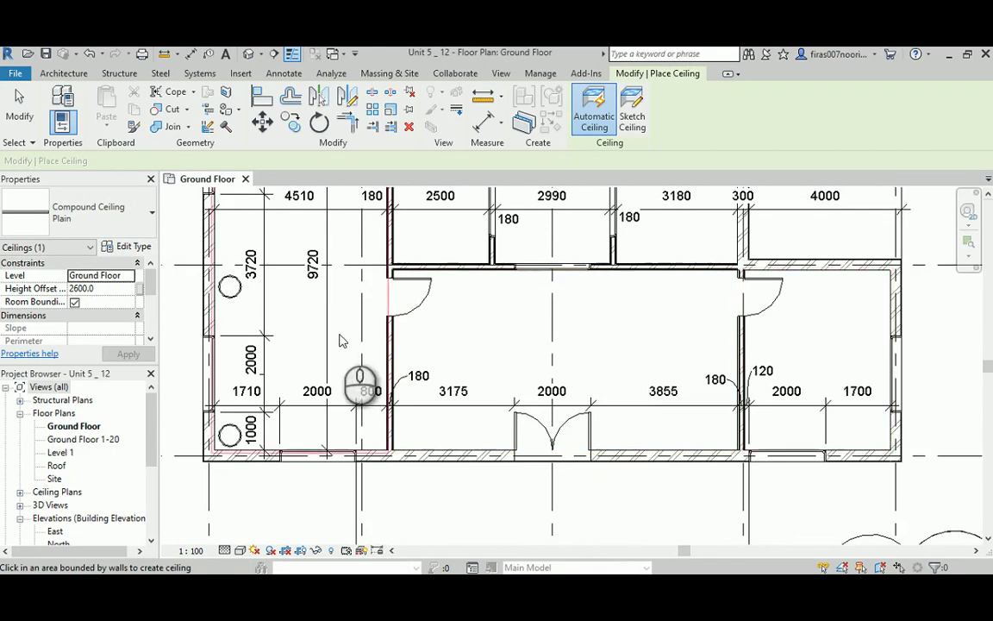
middle_drag(339, 337, 349, 497)
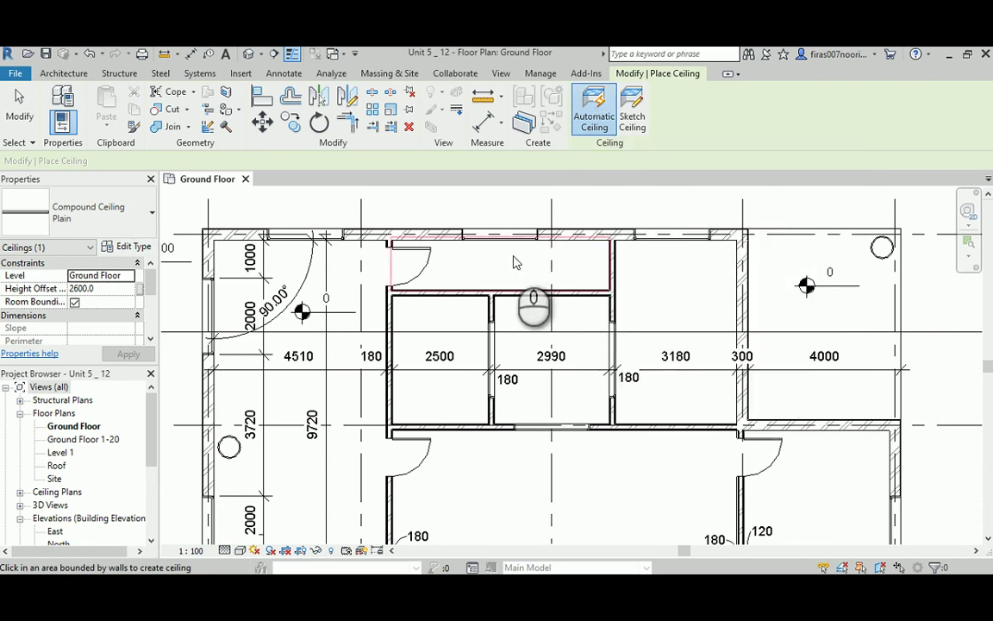
scroll(514, 263, up, 1)
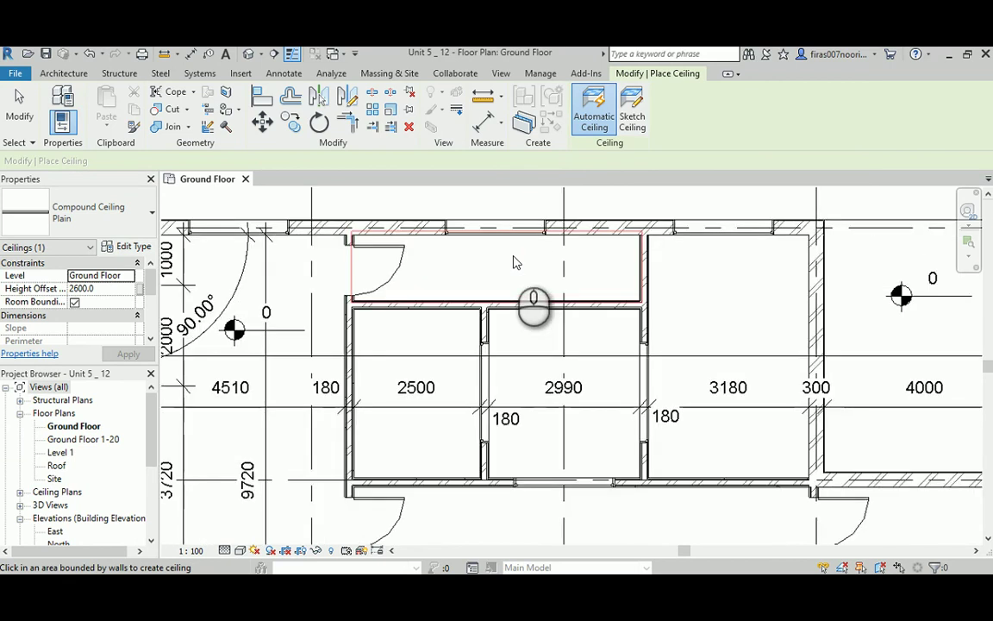
scroll(514, 263, up, 1)
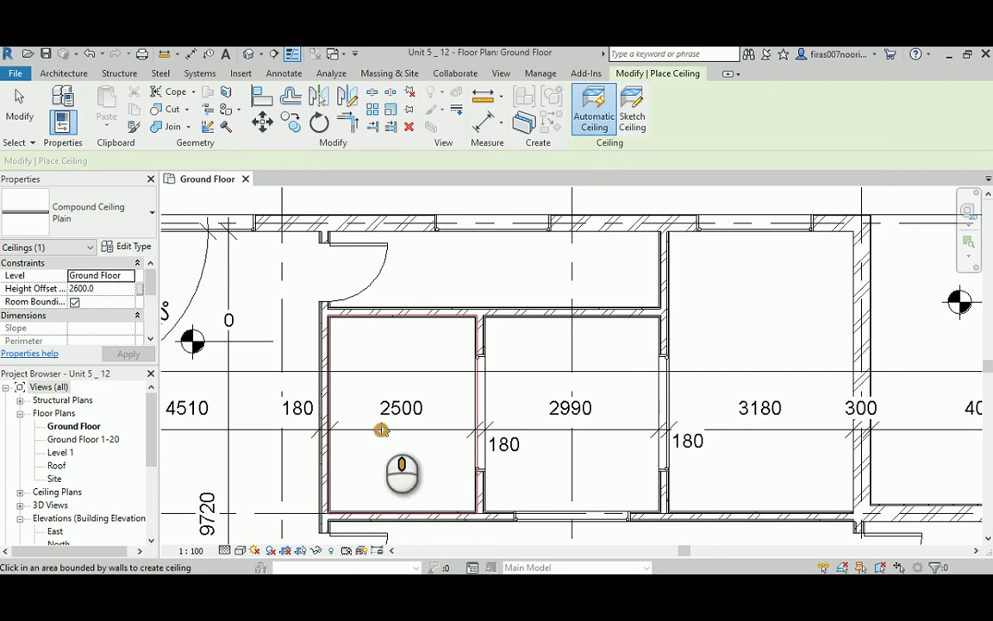
middle_drag(382, 428, 473, 412)
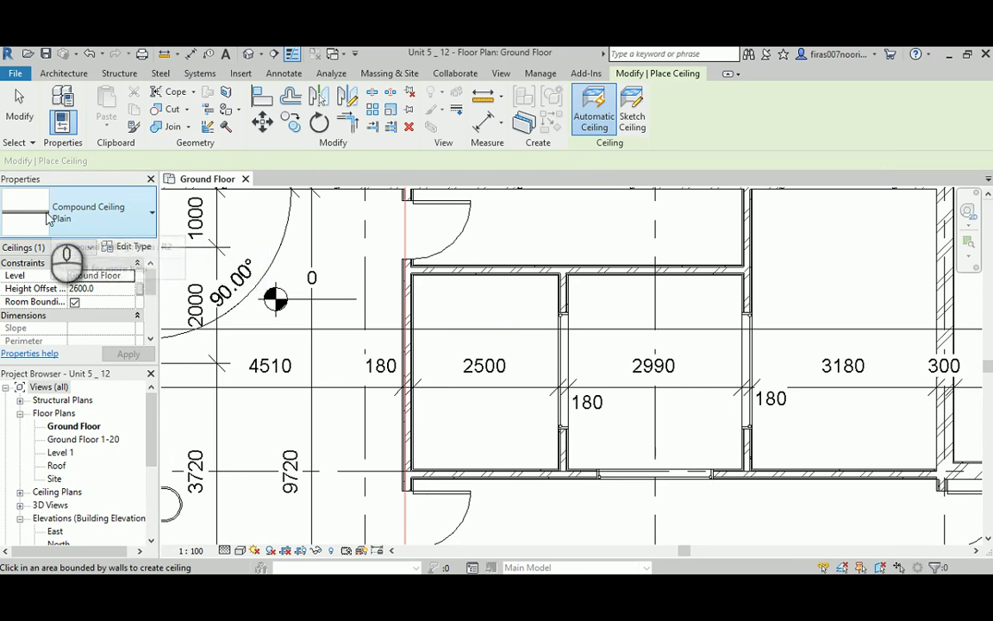
- Place a 600 x 600mm Grid ceiling inside the 2500 room
click(133, 216)
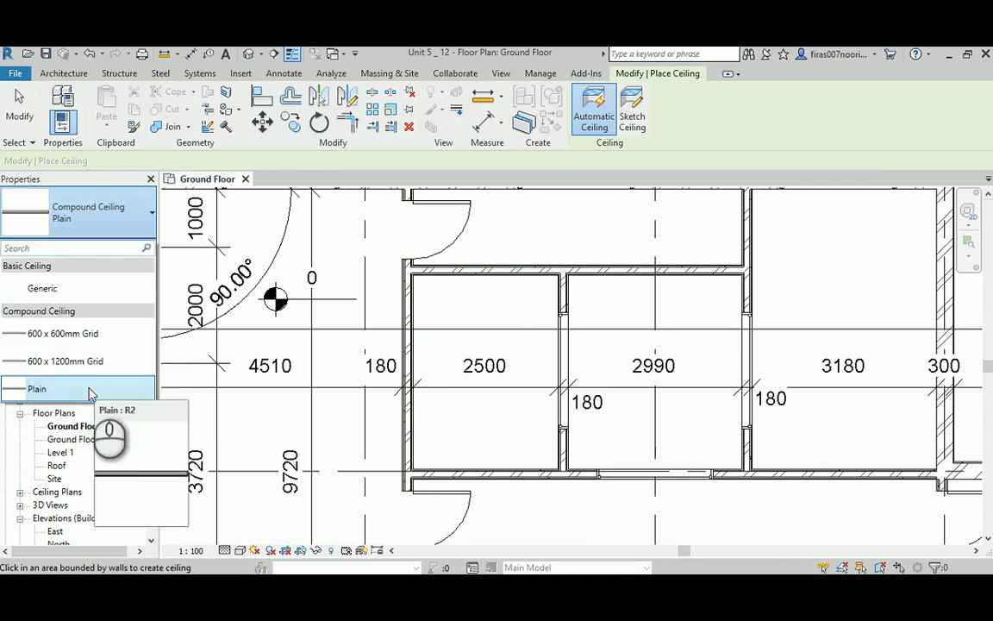
click(49, 334)
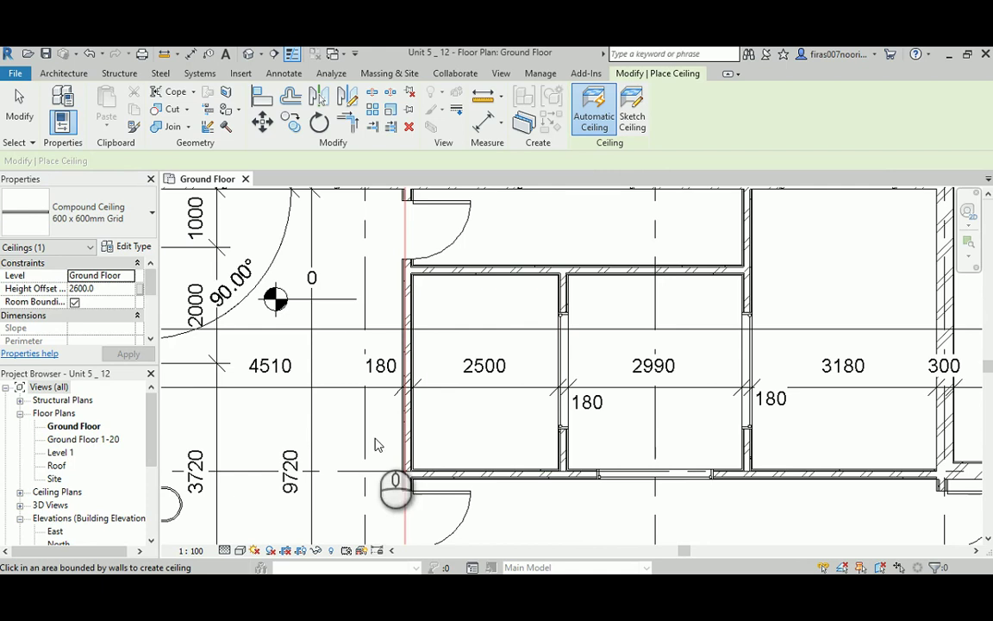
click(478, 311)
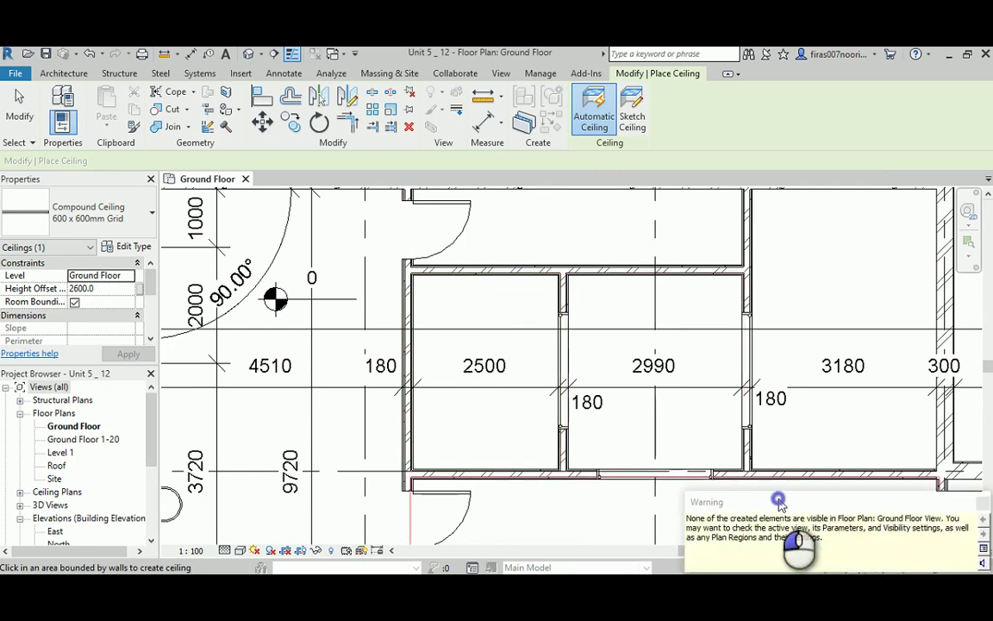
- Read and dismiss the placement warning, then cancel the ceiling command
mouse_move(777, 502)
mouse_down()
mouse_move(571, 224)
mouse_move(556, 223)
mouse_up()
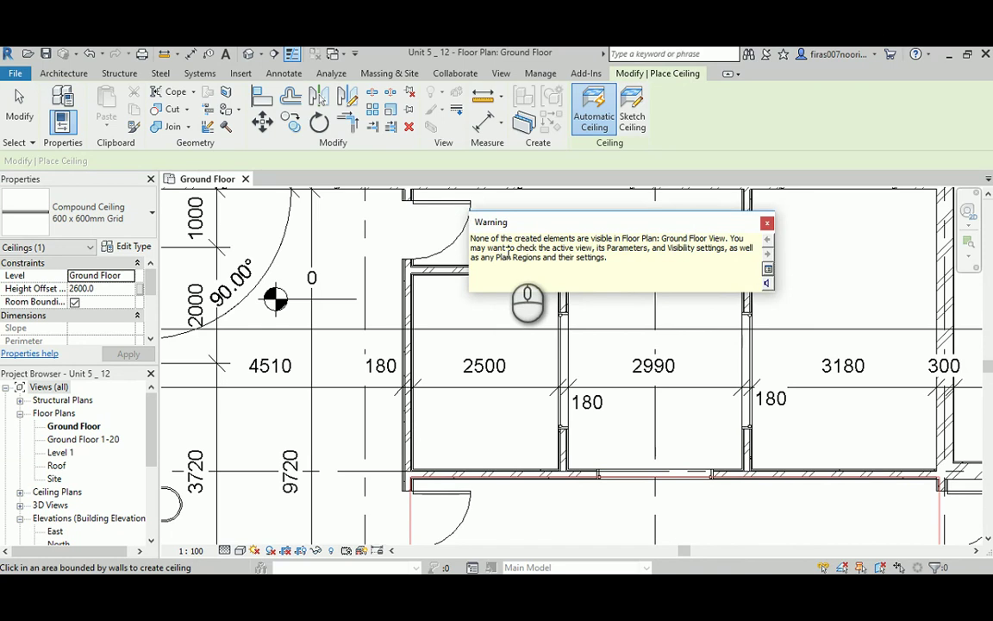
drag(611, 224, 814, 476)
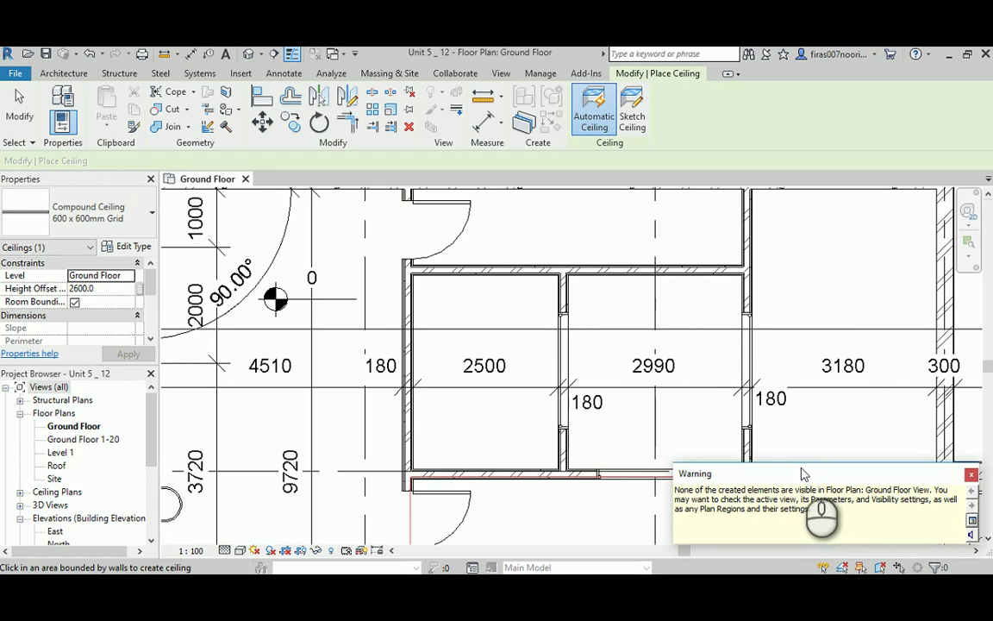
click(970, 475)
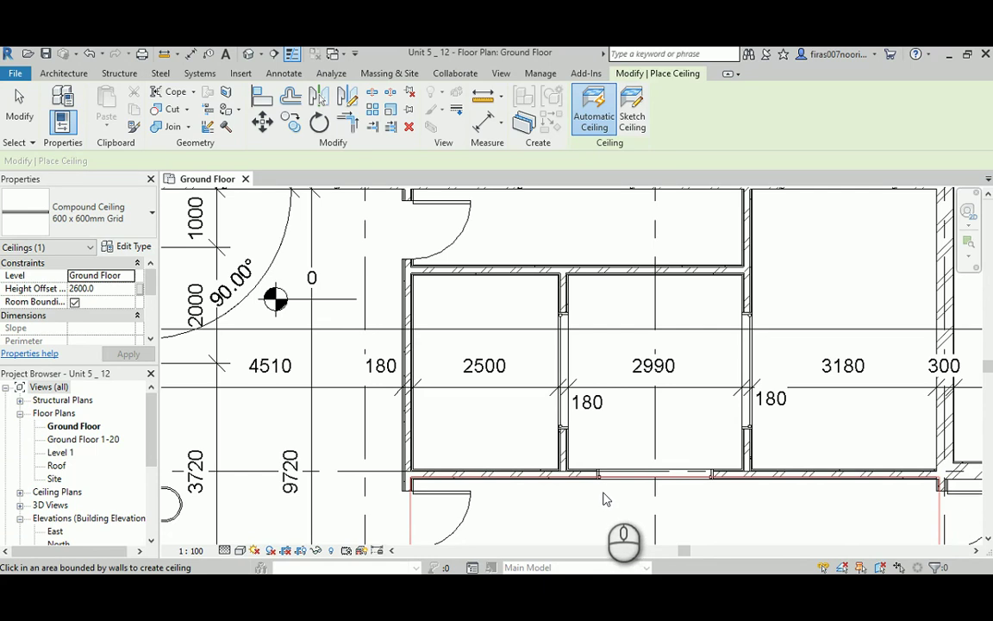
right_click(562, 244)
click(595, 245)
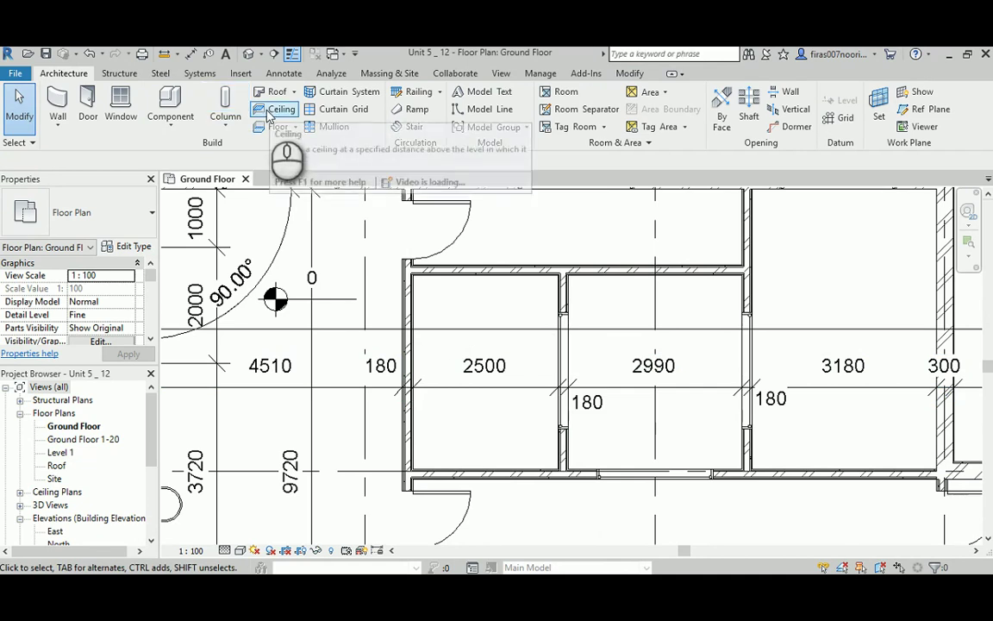
- View the grid in the Ground Floor ceiling plan, then open Section 1
click(20, 413)
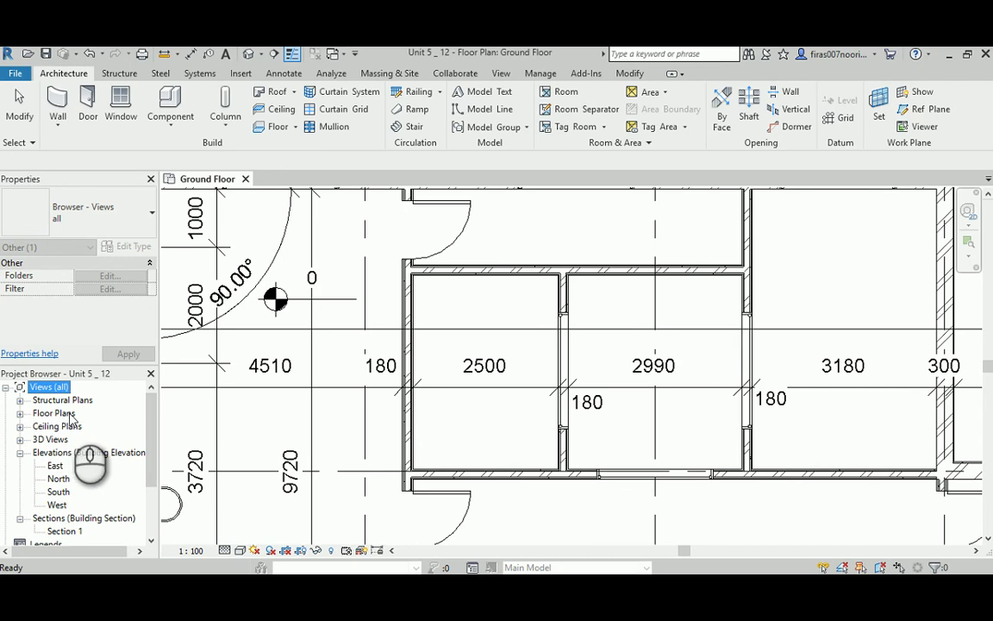
click(20, 427)
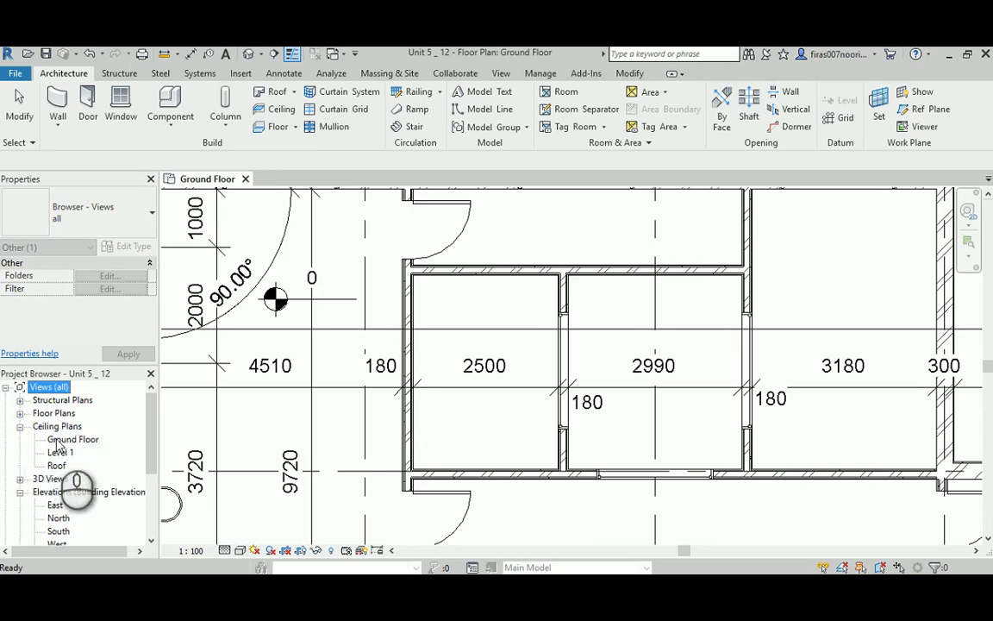
click(20, 413)
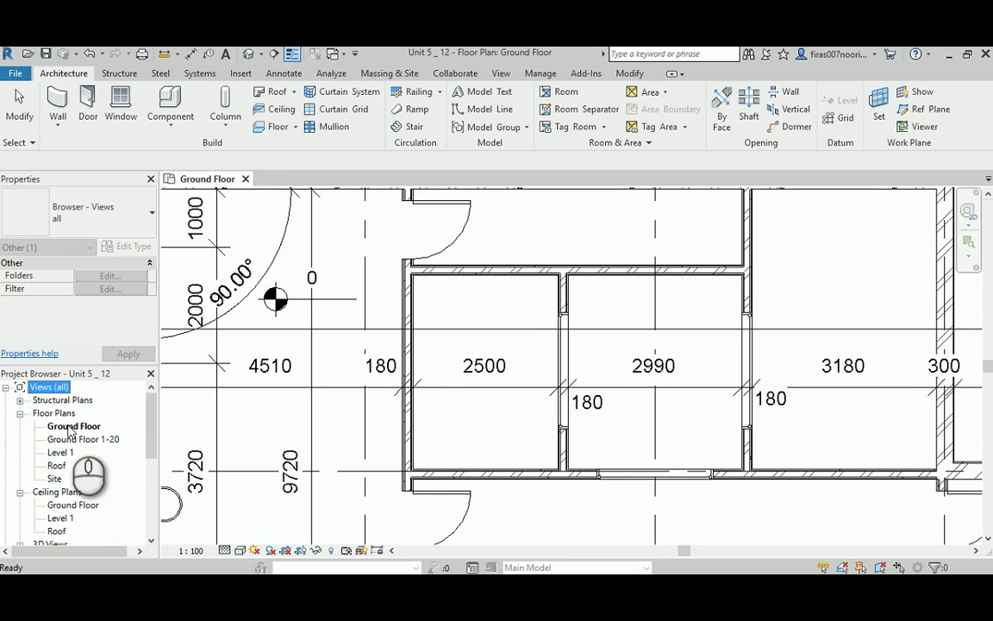
double_click(74, 505)
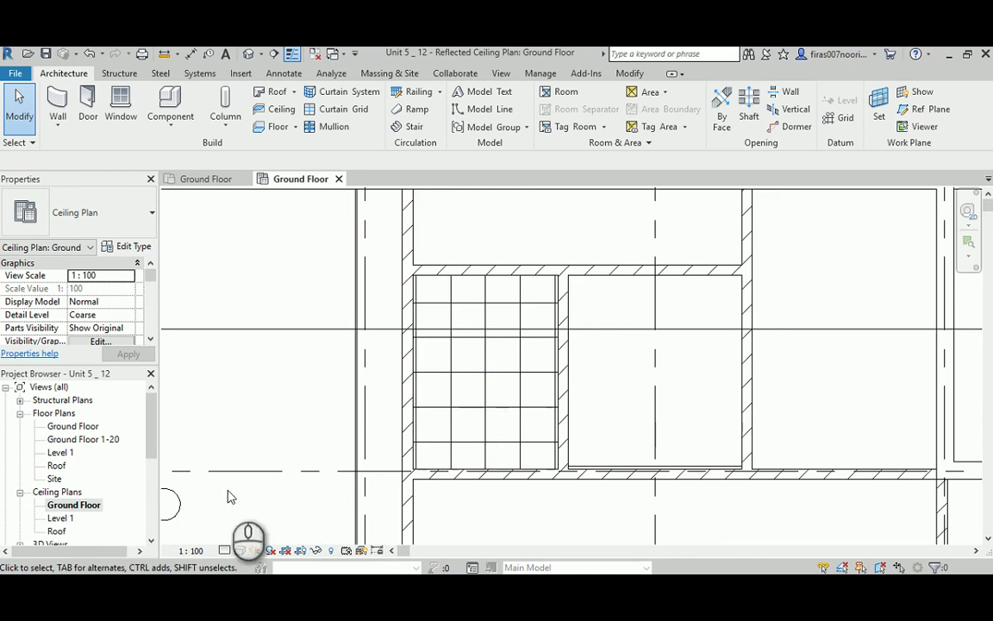
middle_drag(228, 496, 466, 406)
scroll(465, 406, down, 5)
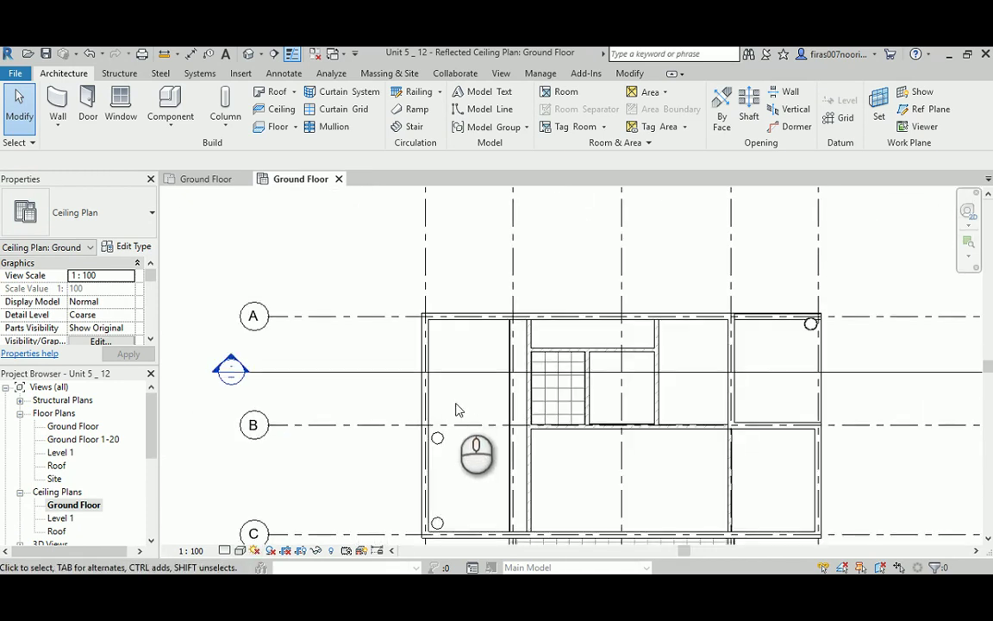
double_click(231, 360)
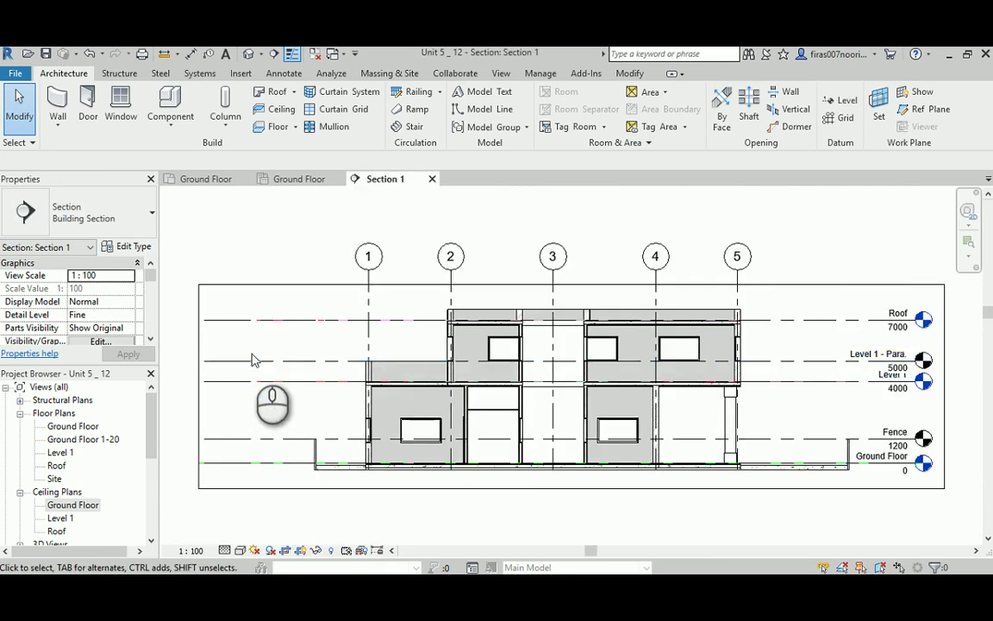
- Inspect the grid ceiling at 2600 in Section 1 and open its 600 x 600mm Grid type properties
scroll(496, 441, up, 2)
scroll(483, 382, up, 4)
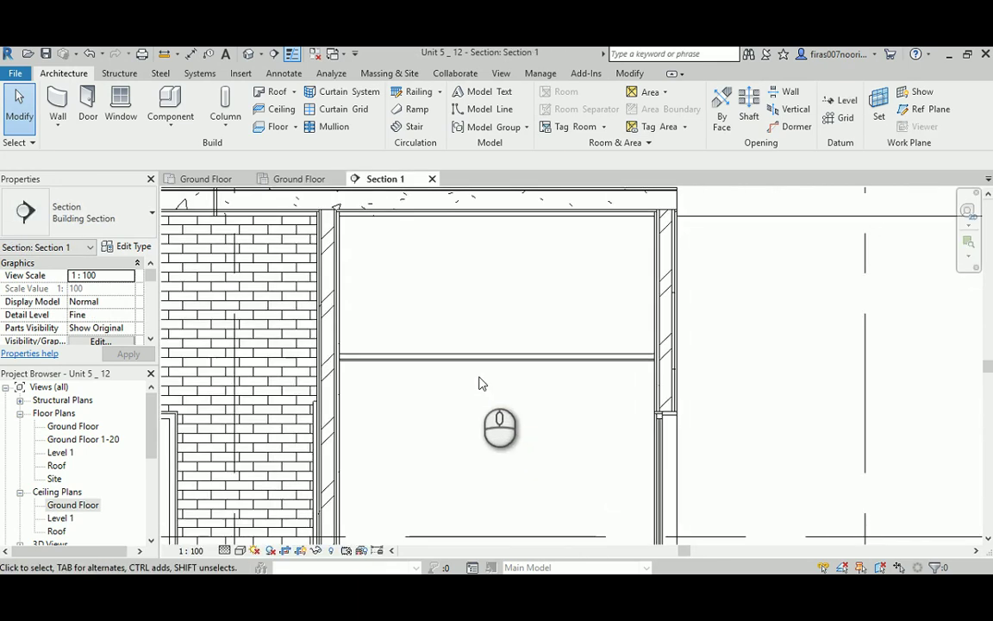
click(465, 360)
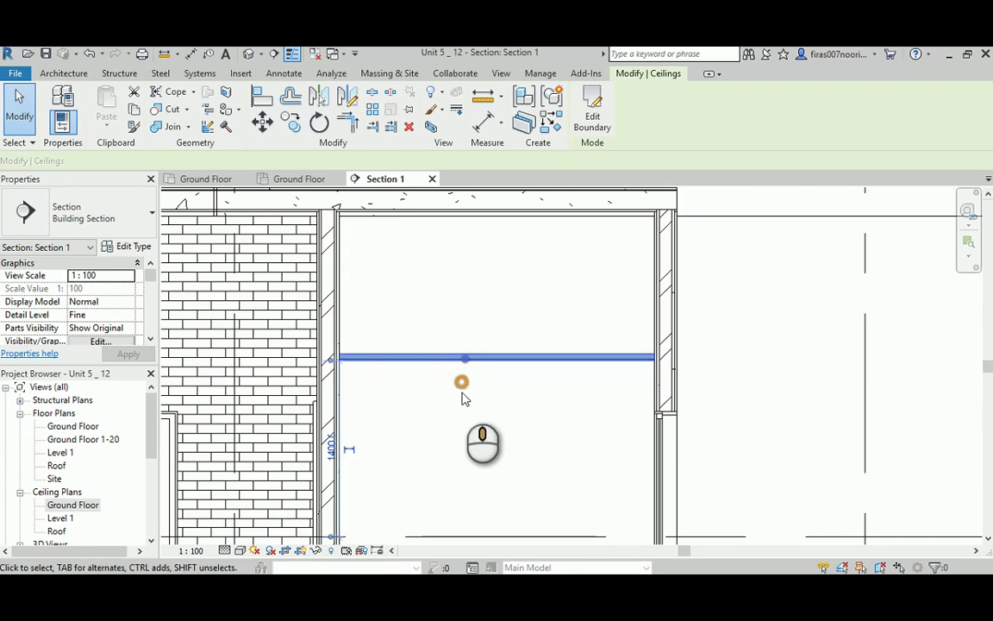
middle_drag(463, 400, 466, 395)
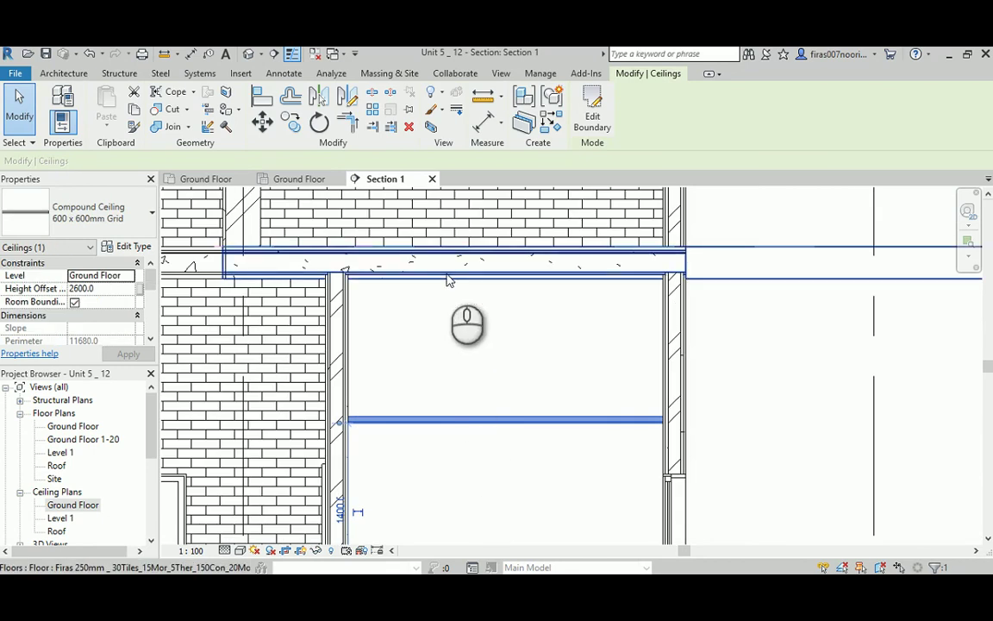
click(438, 437)
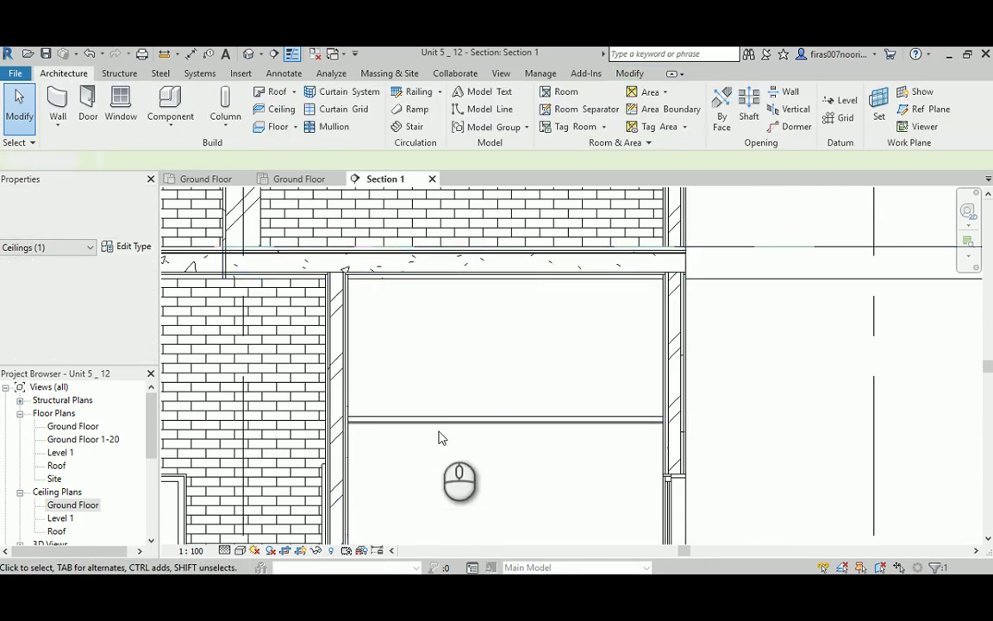
middle_drag(457, 477, 470, 348)
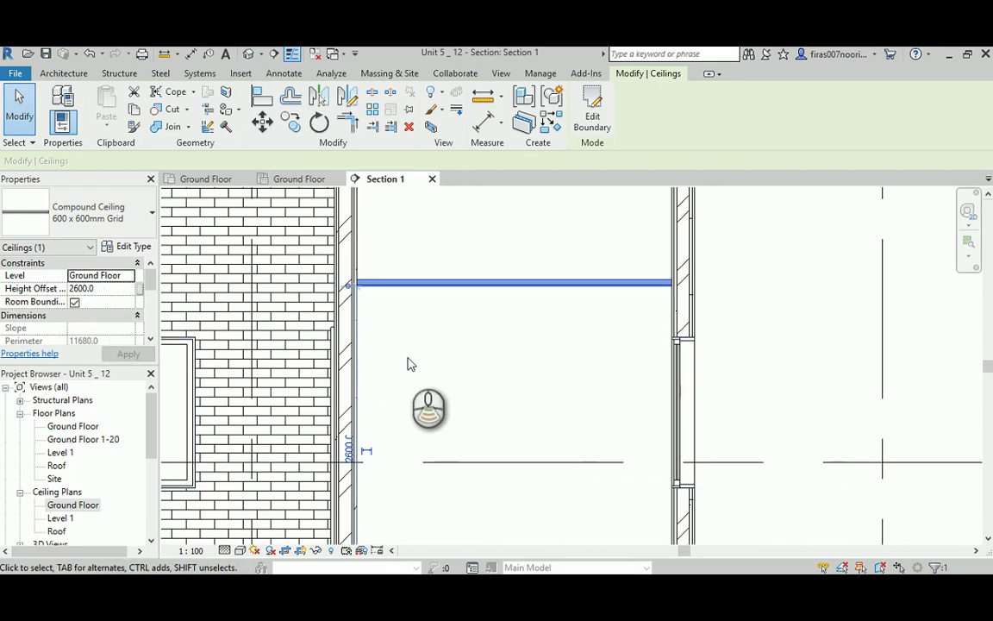
scroll(408, 361, down, 2)
scroll(412, 312, up, 5)
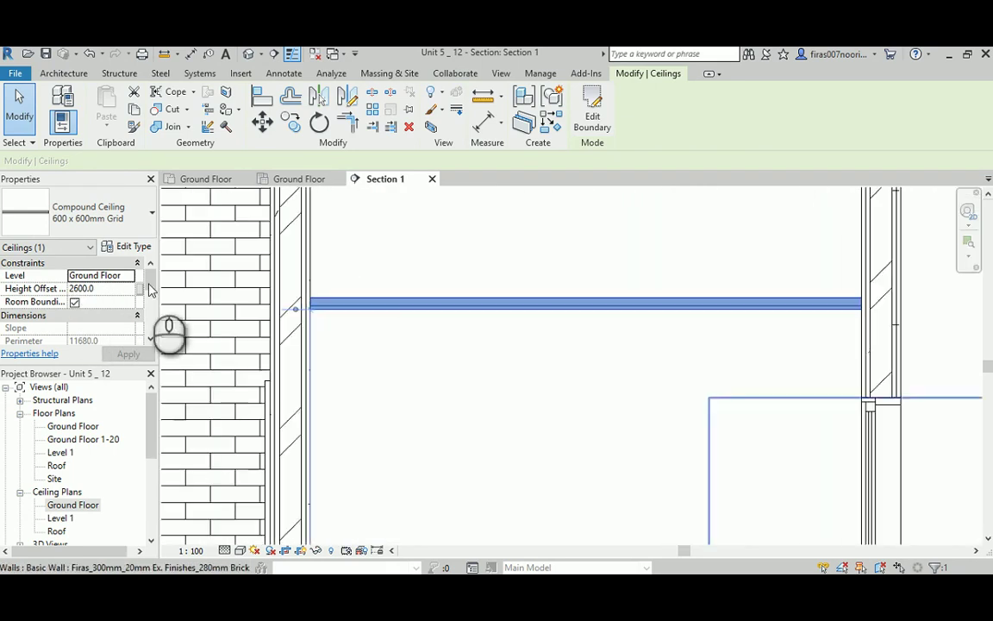
click(128, 247)
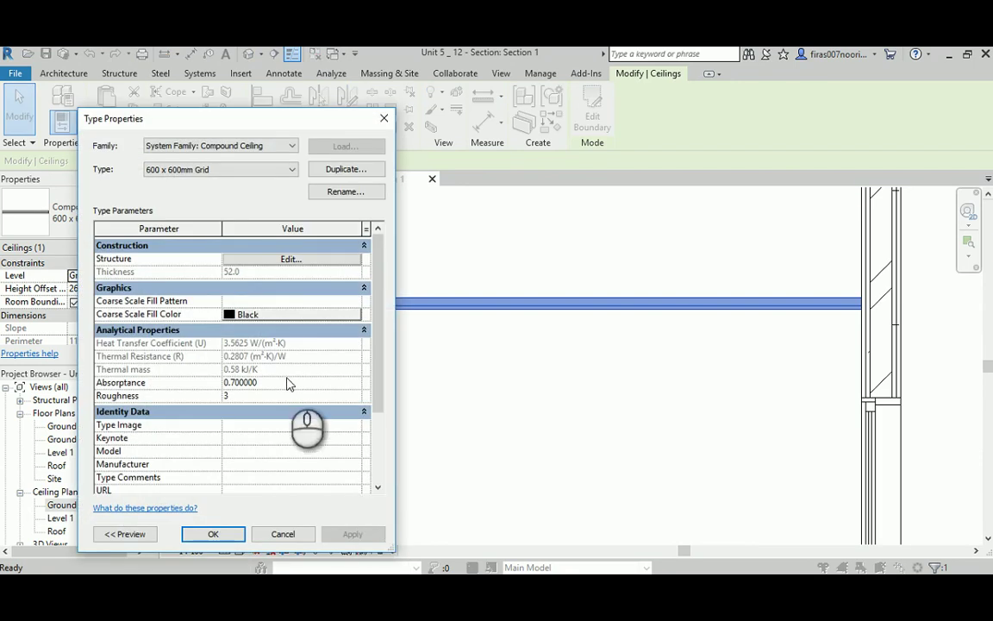
- Review the grid ceiling type's 52.0-thick layer structure and cancel both dialogs unchanged
click(257, 259)
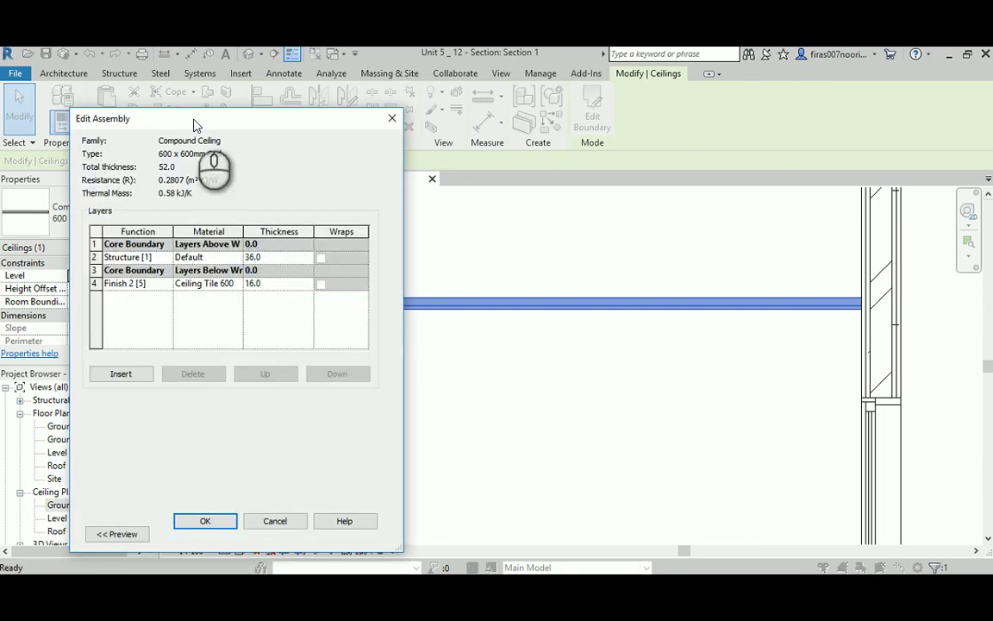
drag(195, 126, 648, 89)
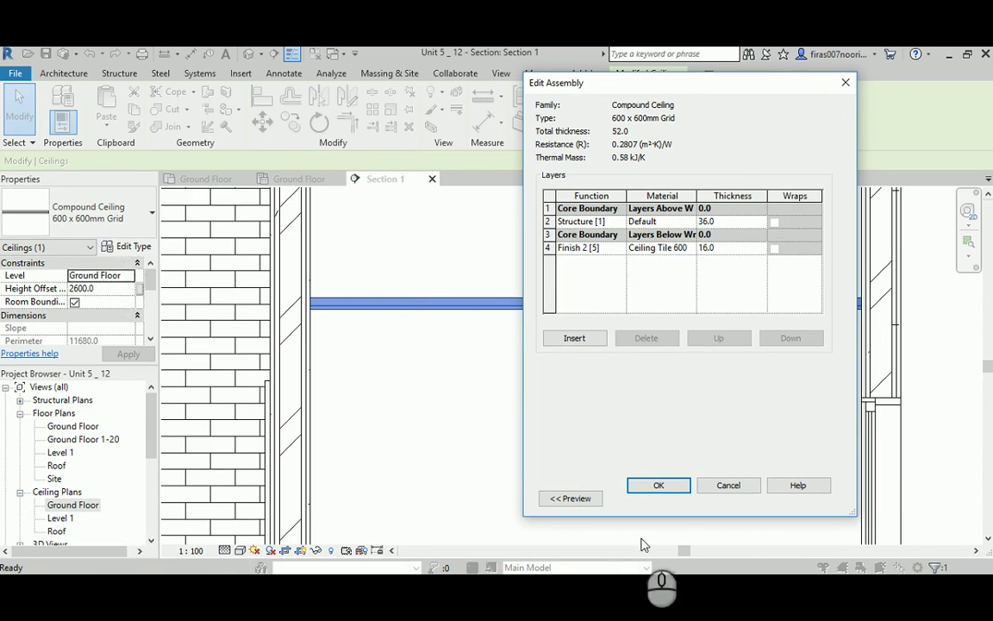
click(729, 486)
click(734, 501)
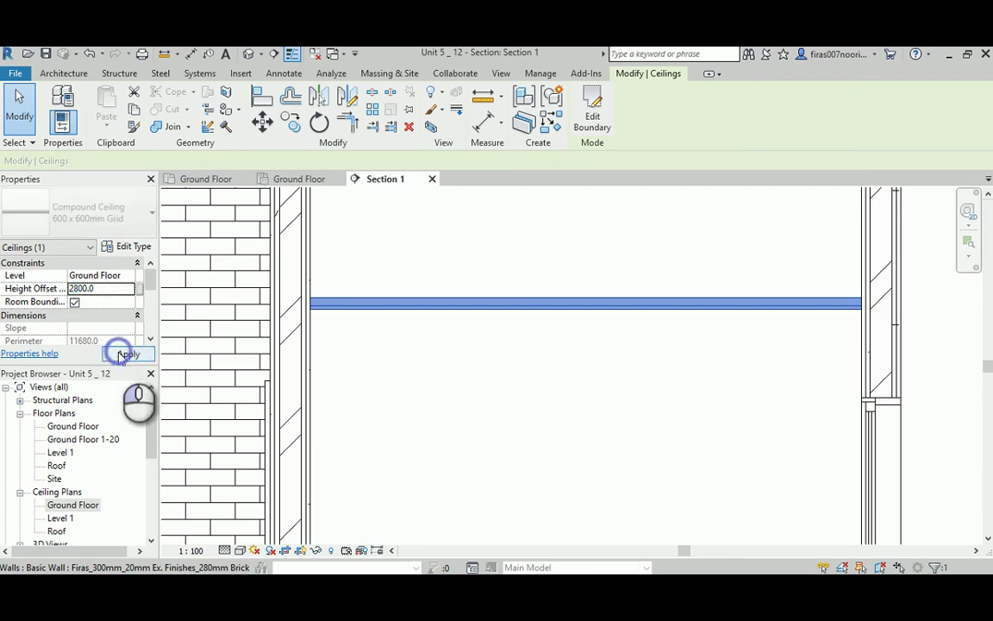
- Apply the 2800 height offset and check the raised grid ceiling against the walls in Section 1
click(128, 353)
scroll(458, 351, down, 2)
mouse_move(444, 361)
middle_down()
mouse_move(444, 284)
mouse_move(441, 357)
middle_up()
scroll(360, 274, up, 4)
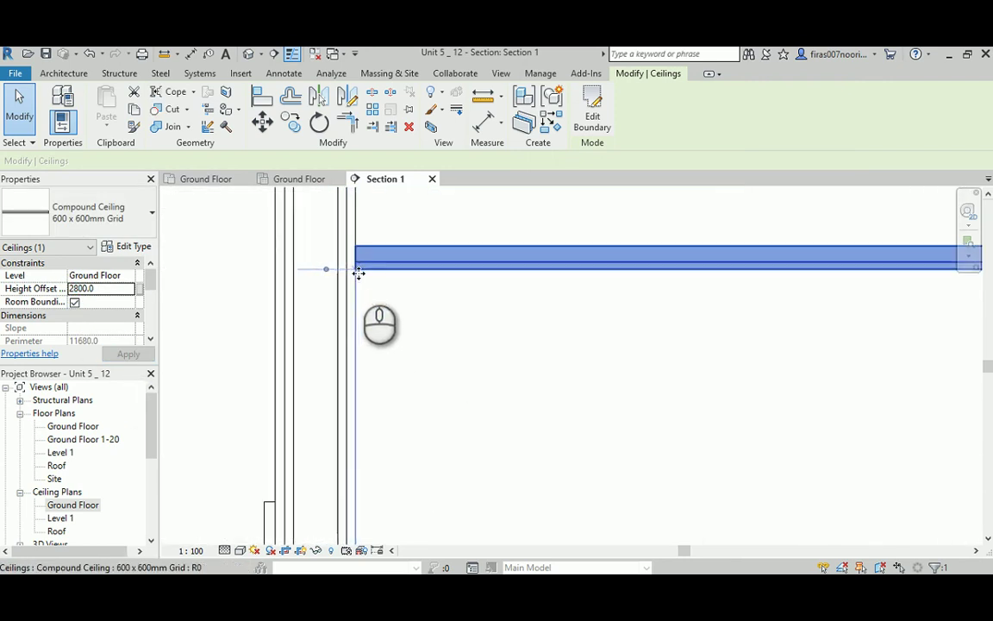
scroll(362, 272, down, 3)
middle_drag(422, 461, 404, 428)
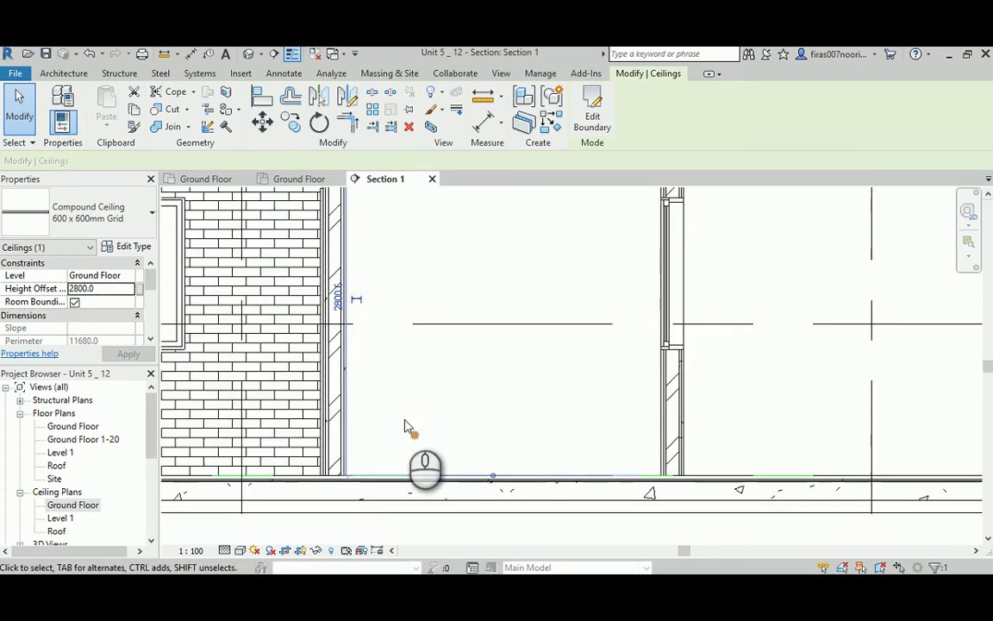
scroll(344, 300, down, 2)
scroll(399, 405, up, 5)
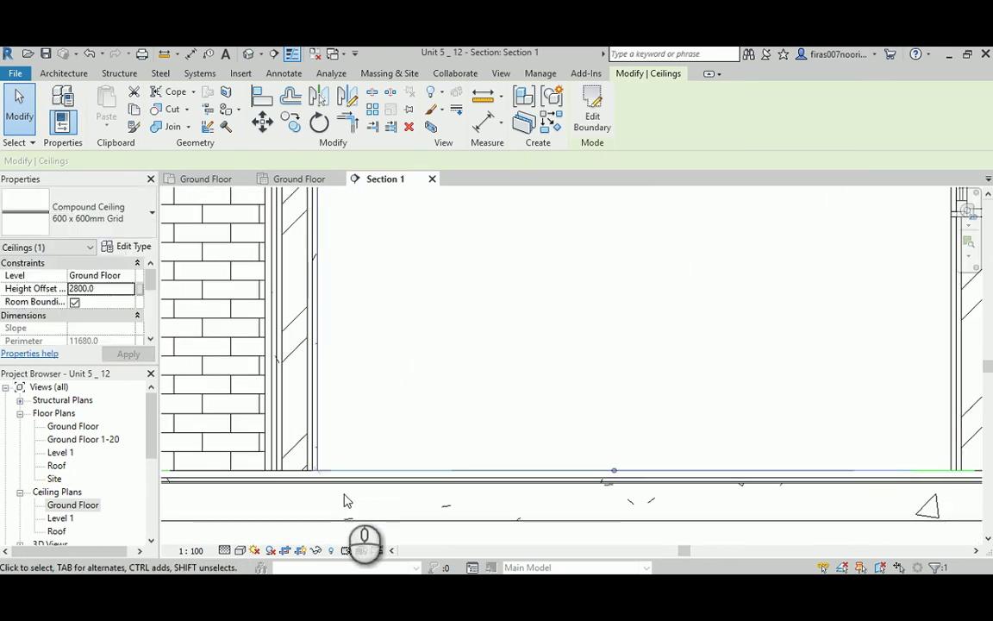
scroll(583, 473, down, 3)
scroll(450, 348, up, 3)
middle_drag(462, 362, 463, 388)
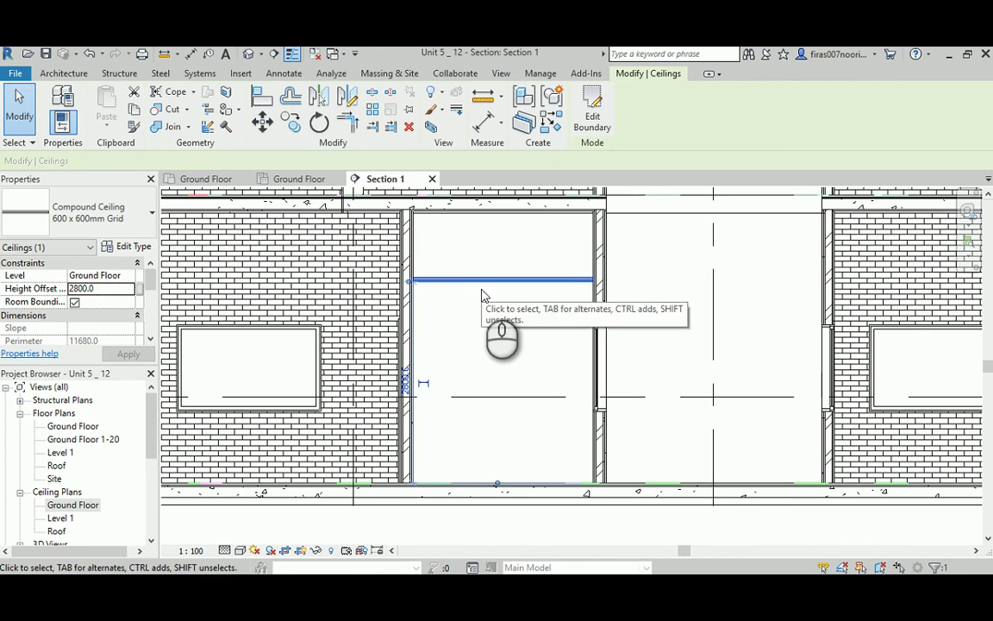
click(474, 342)
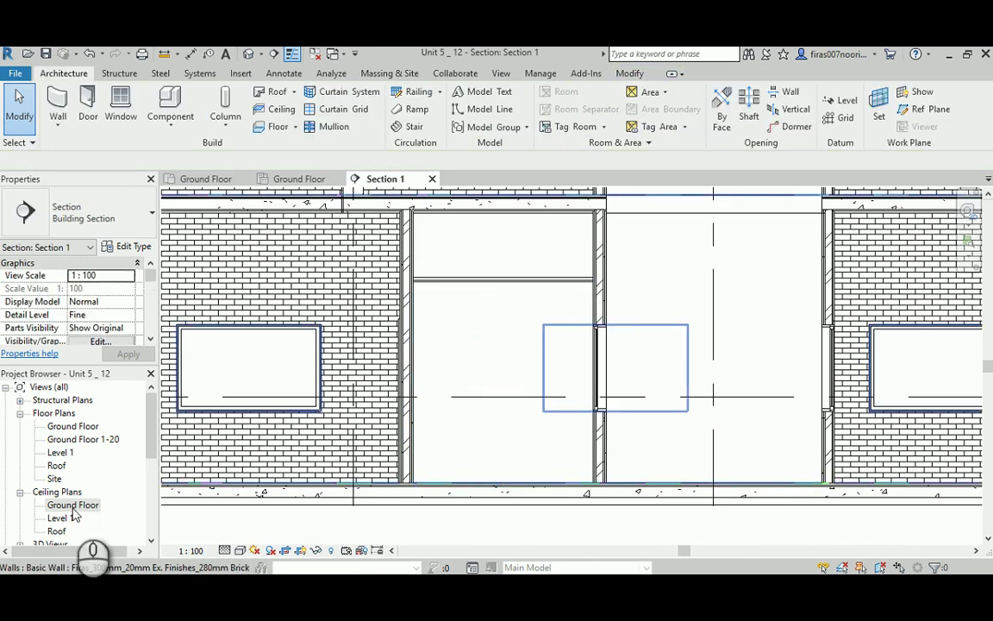
- On the Ground Floor plan, inspect the 2500, 2990 and 3180 room widths and 180 walls
double_click(58, 428)
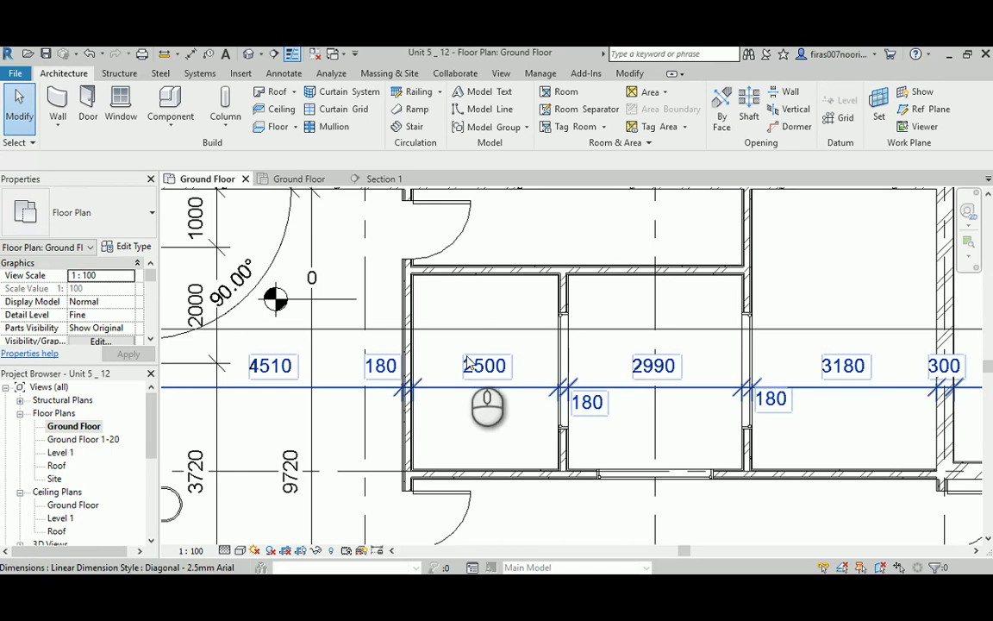
click(479, 387)
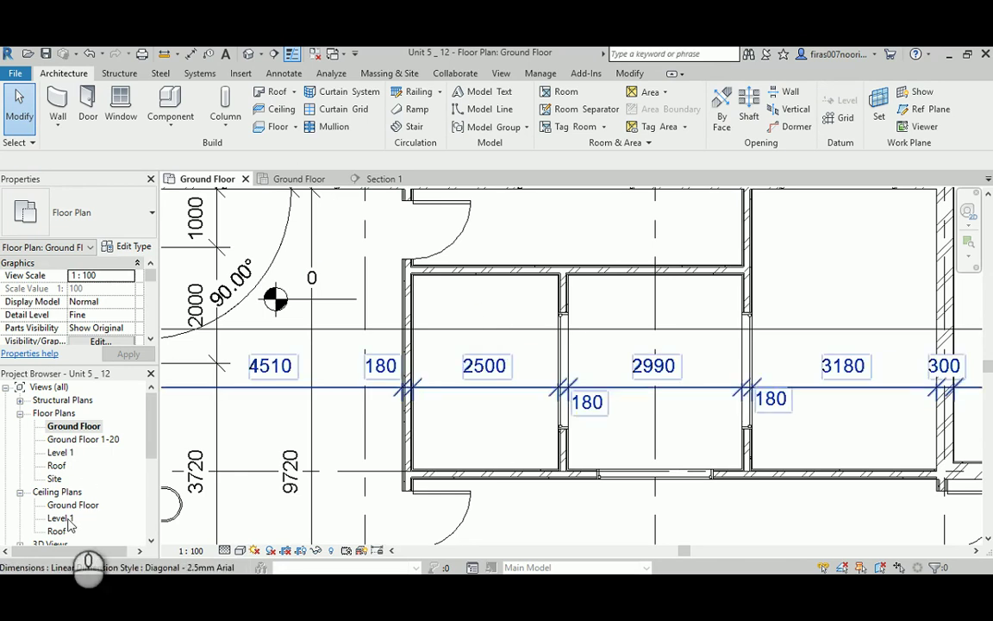
click(489, 298)
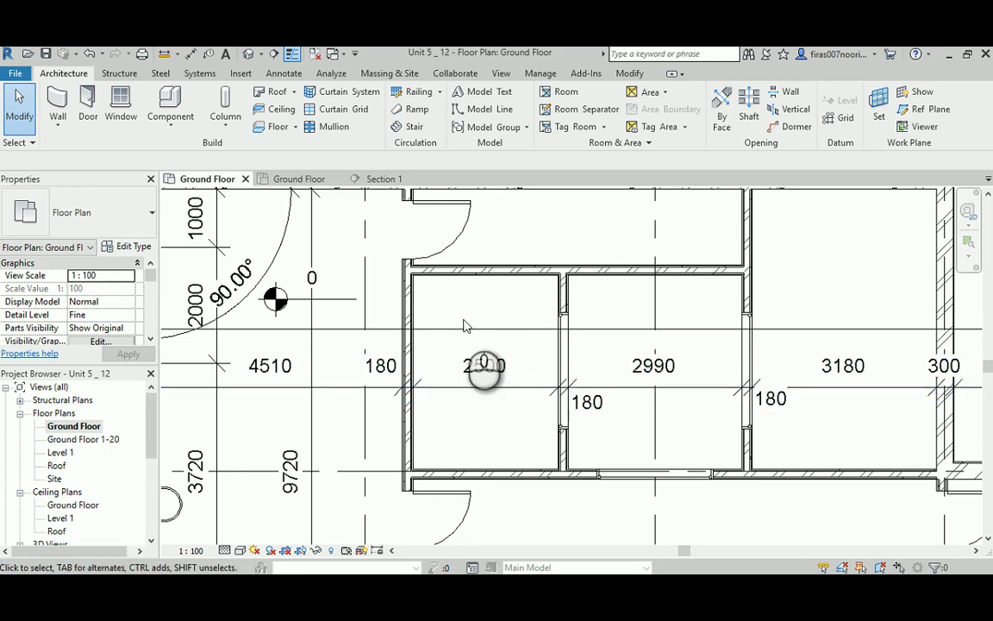
click(217, 207)
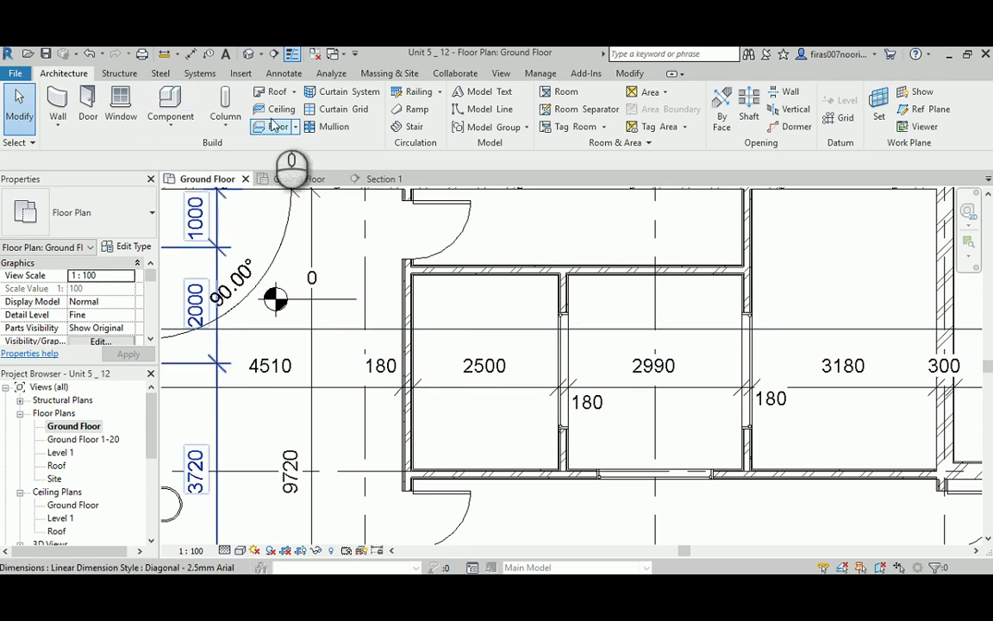
click(509, 363)
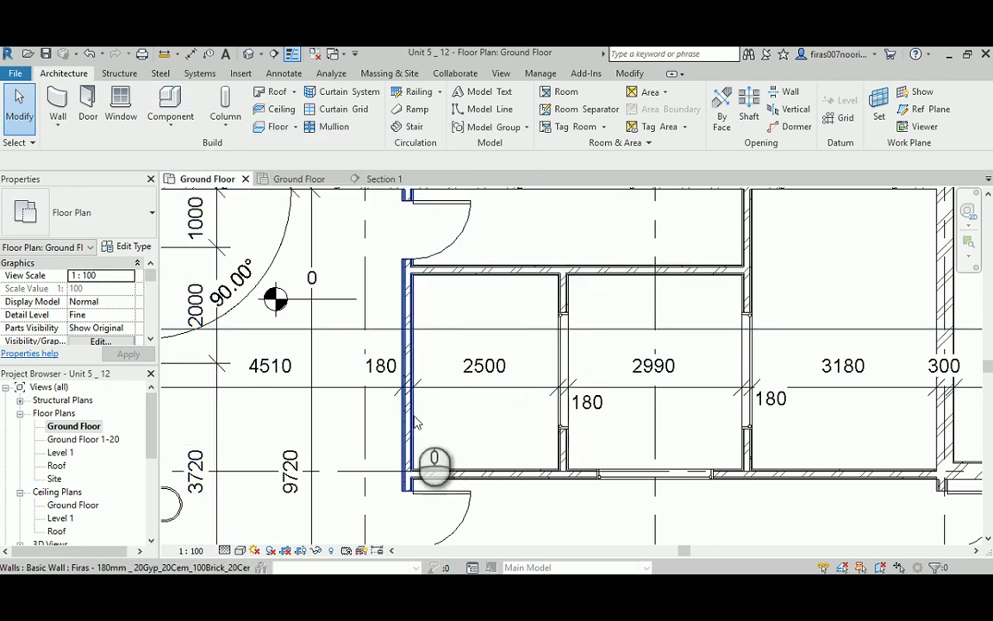
click(217, 499)
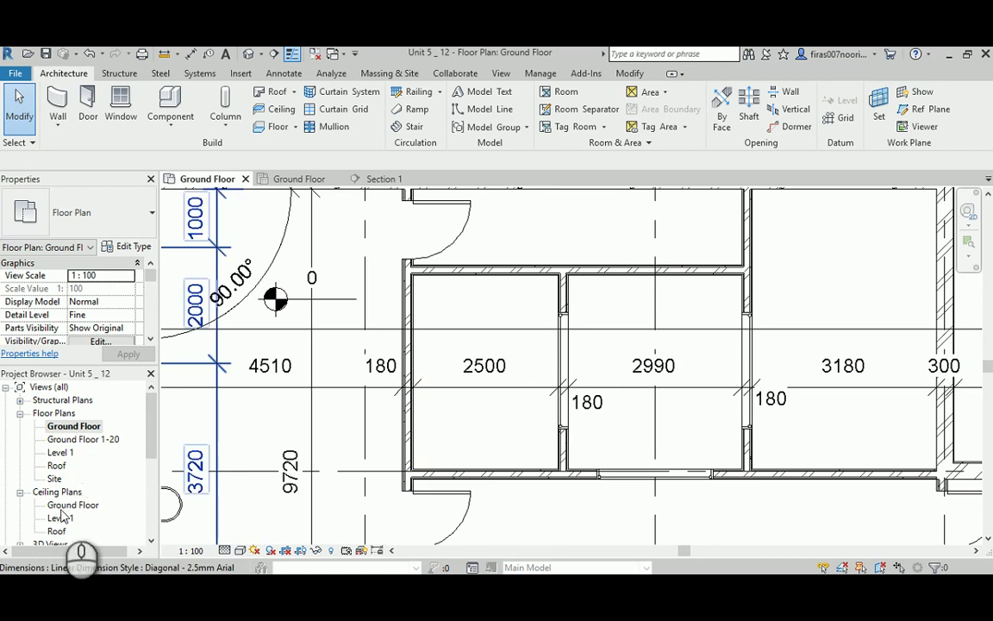
- In the Ground Floor ceiling plan, zoom to the corner of the small room's 600 x 600 grid
double_click(69, 505)
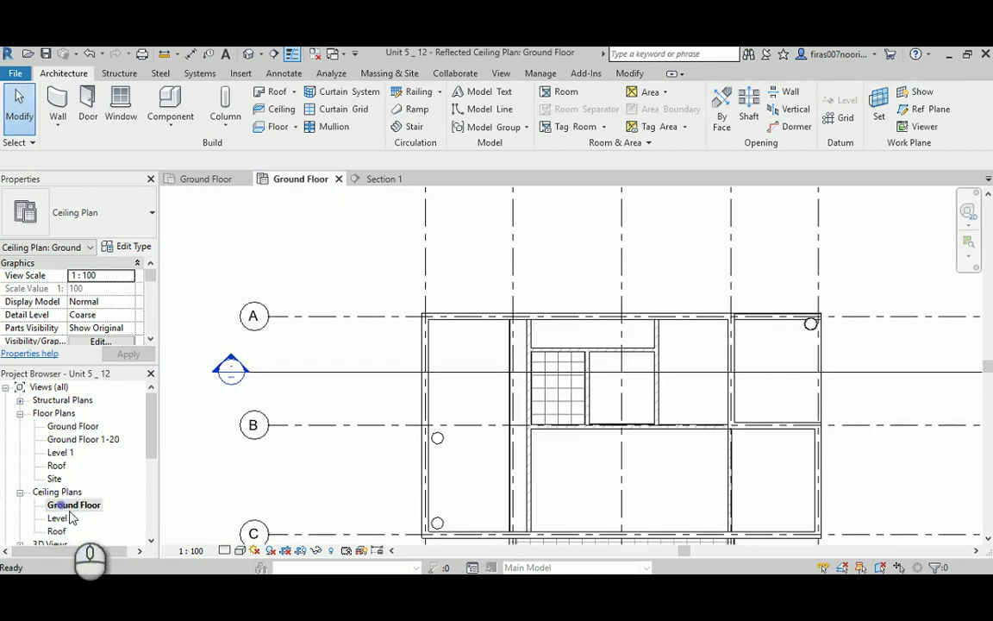
scroll(561, 416, up, 4)
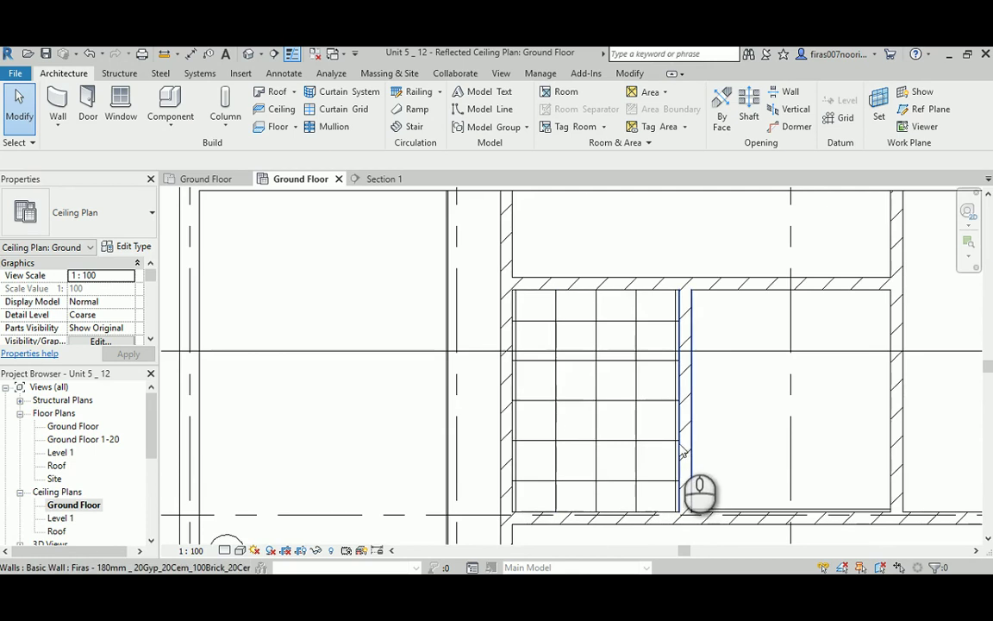
middle_drag(681, 450, 663, 439)
scroll(643, 429, up, 1)
scroll(642, 429, up, 1)
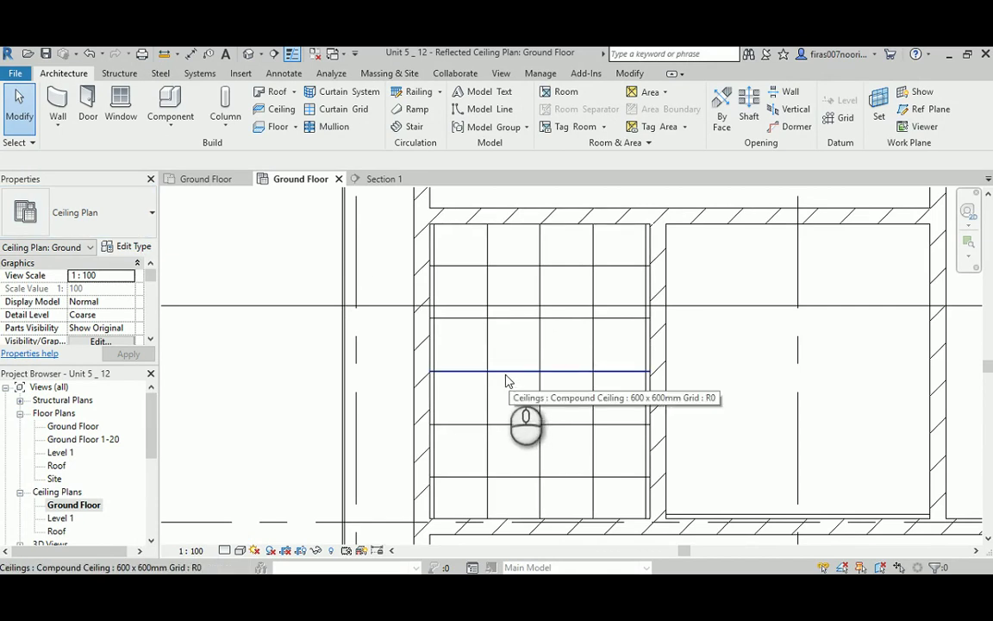
scroll(432, 236, up, 3)
scroll(432, 233, down, 1)
middle_drag(432, 232, 442, 324)
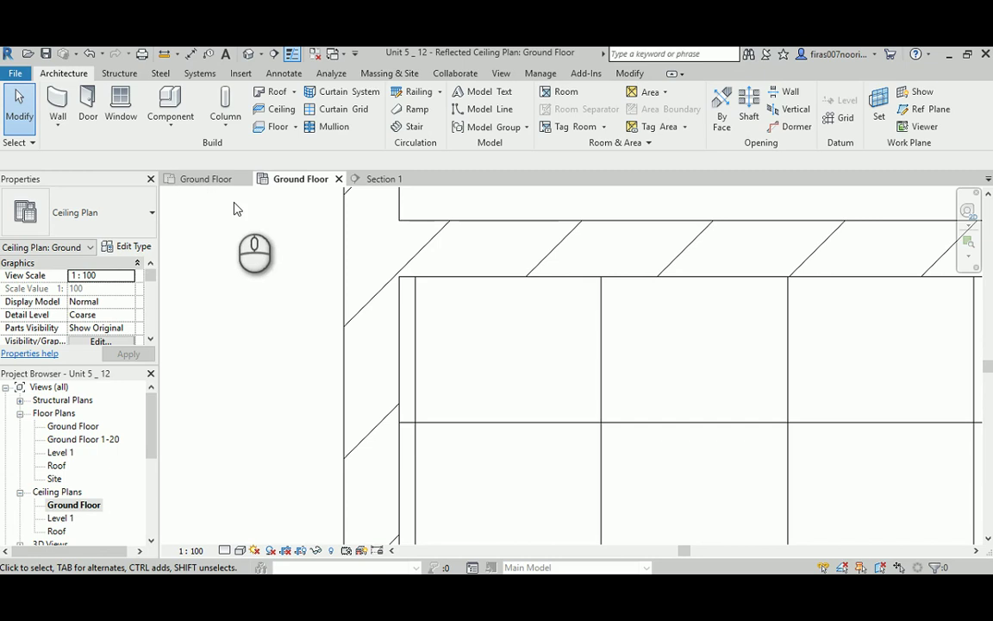
- Align the ceiling grid lines to the left and top wall faces using AL
key(a)
key(l)
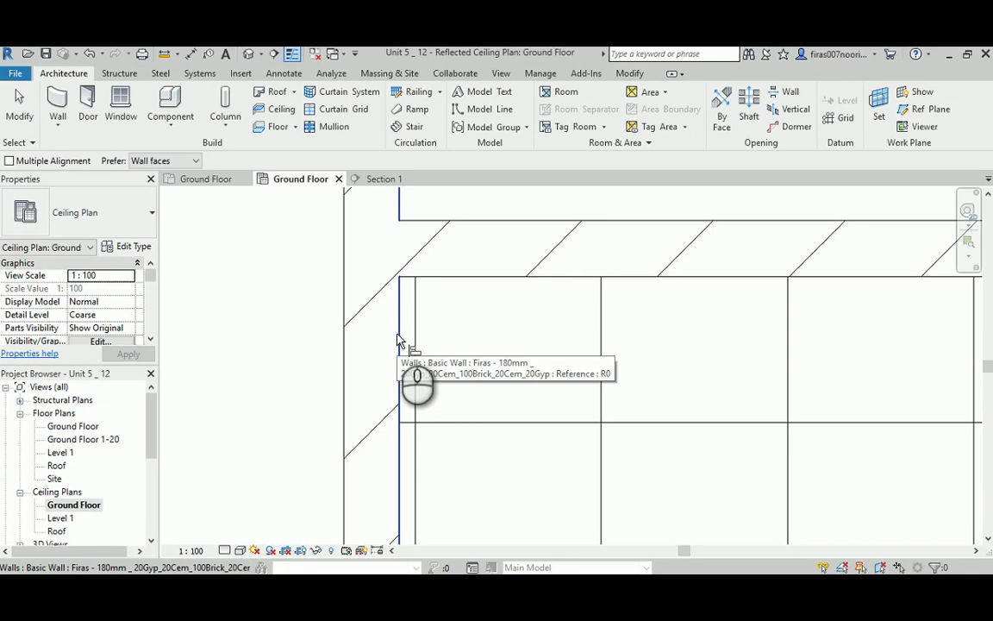
click(398, 339)
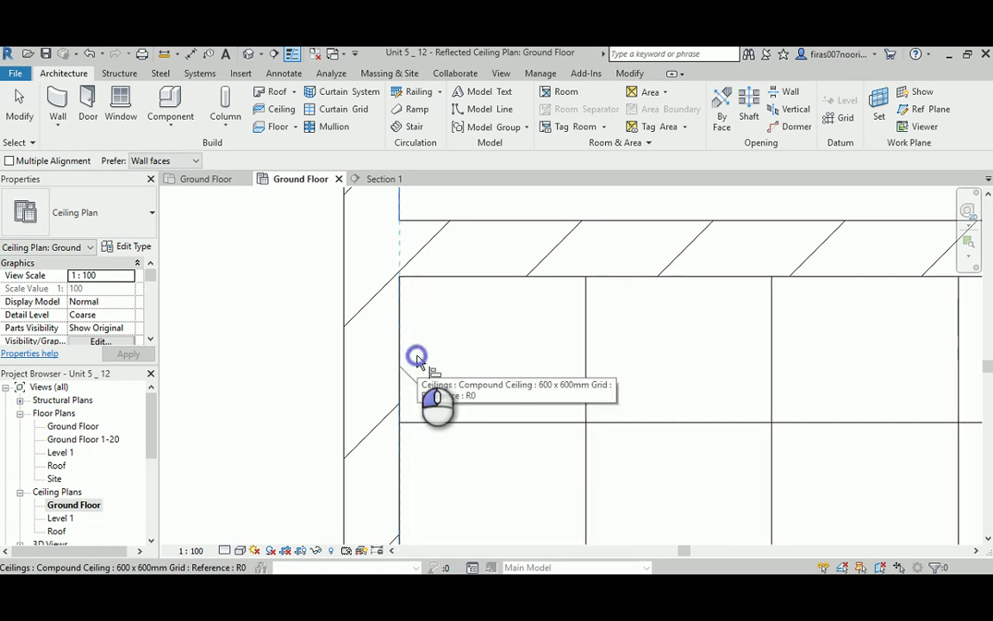
click(418, 362)
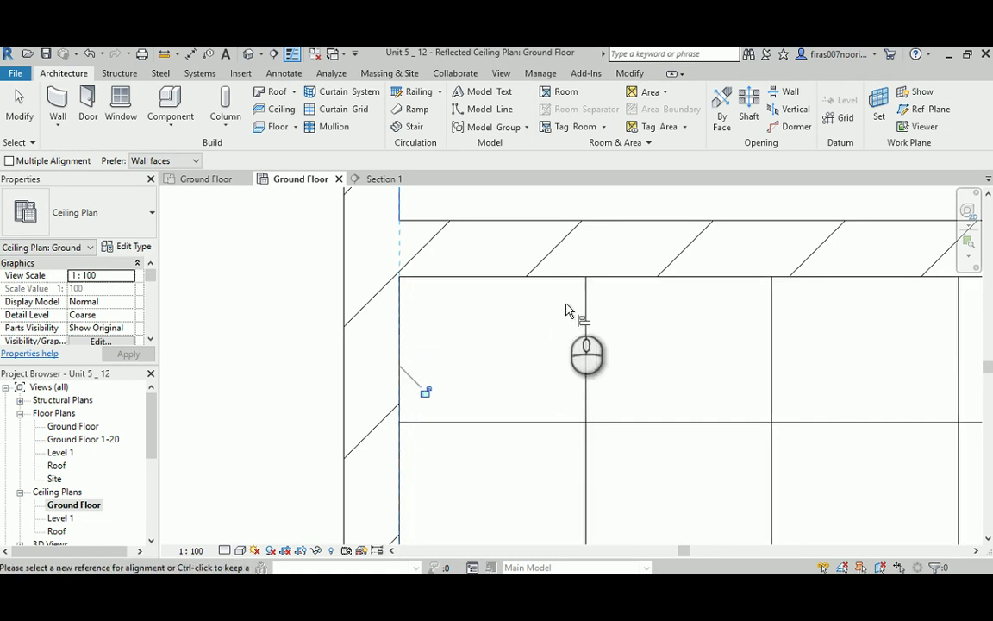
scroll(404, 405, down, 2)
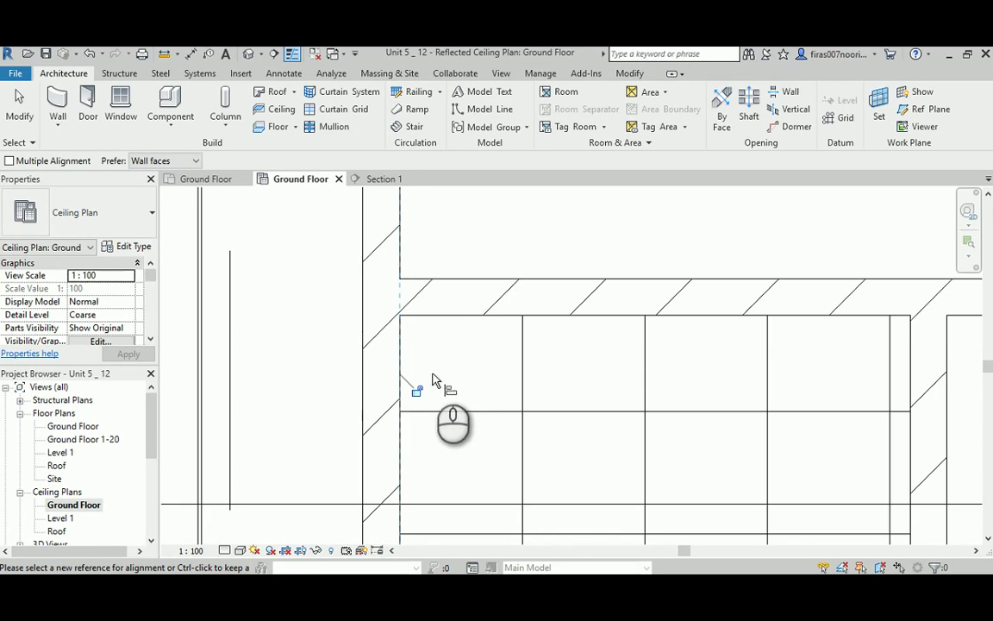
click(429, 318)
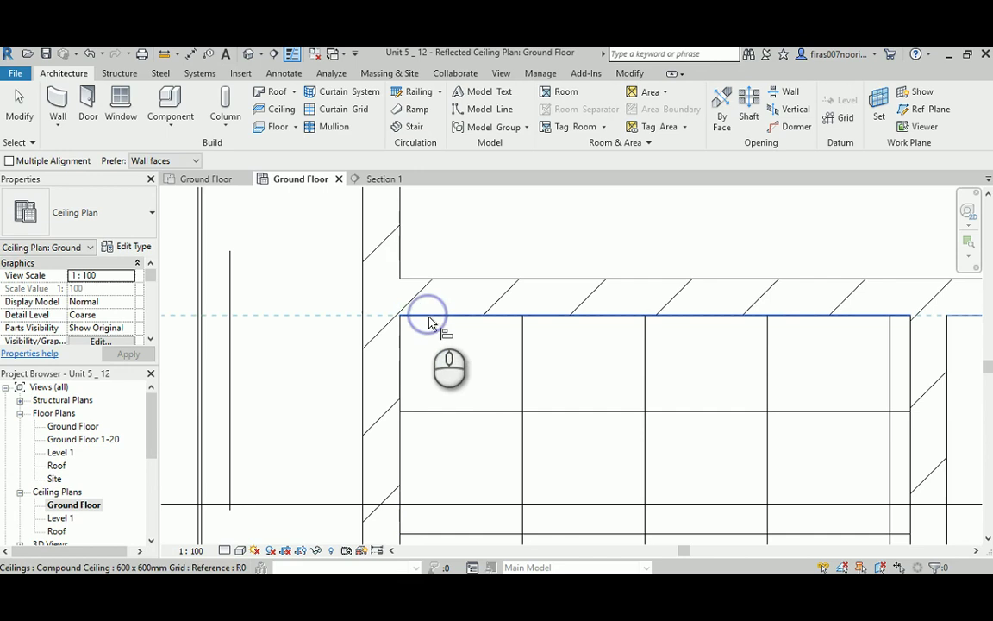
click(437, 413)
- Check the aligned grid across the room, then cancel the alignment and ceiling commands
scroll(492, 326, down, 2)
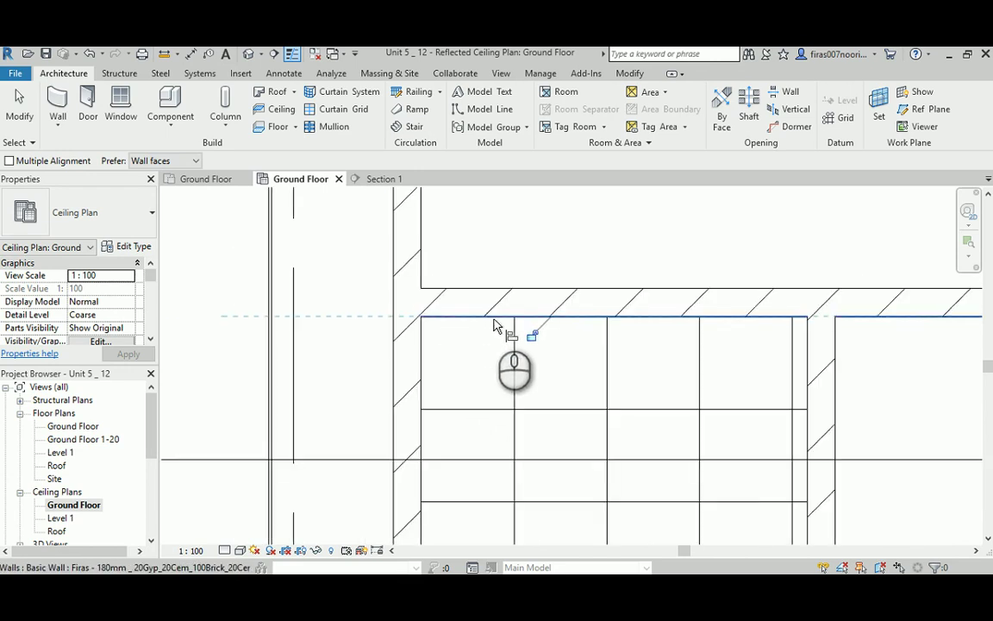
middle_drag(465, 422, 442, 350)
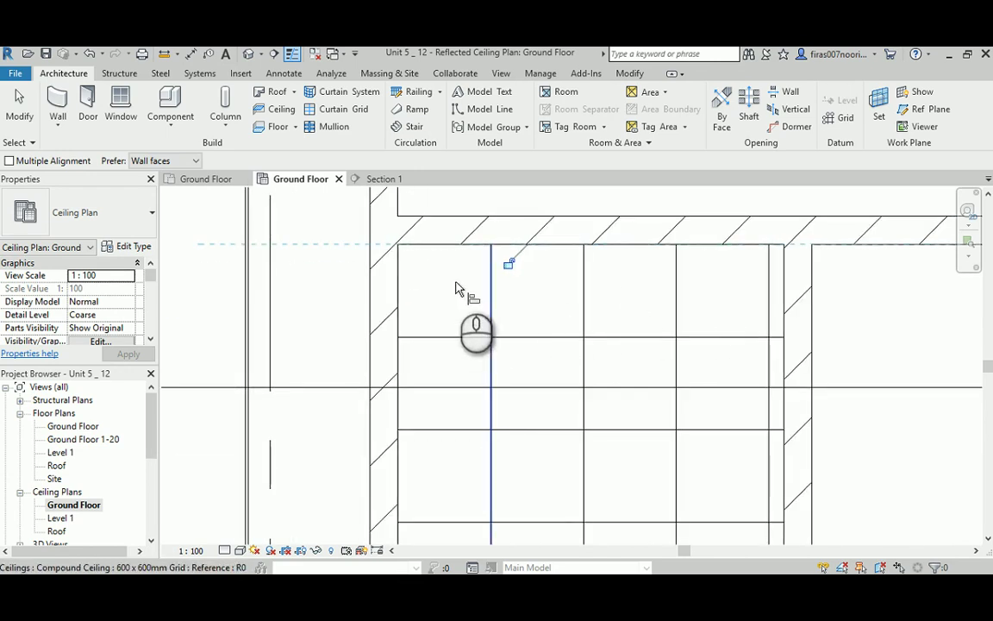
scroll(450, 294, down, 1)
middle_drag(532, 477, 457, 395)
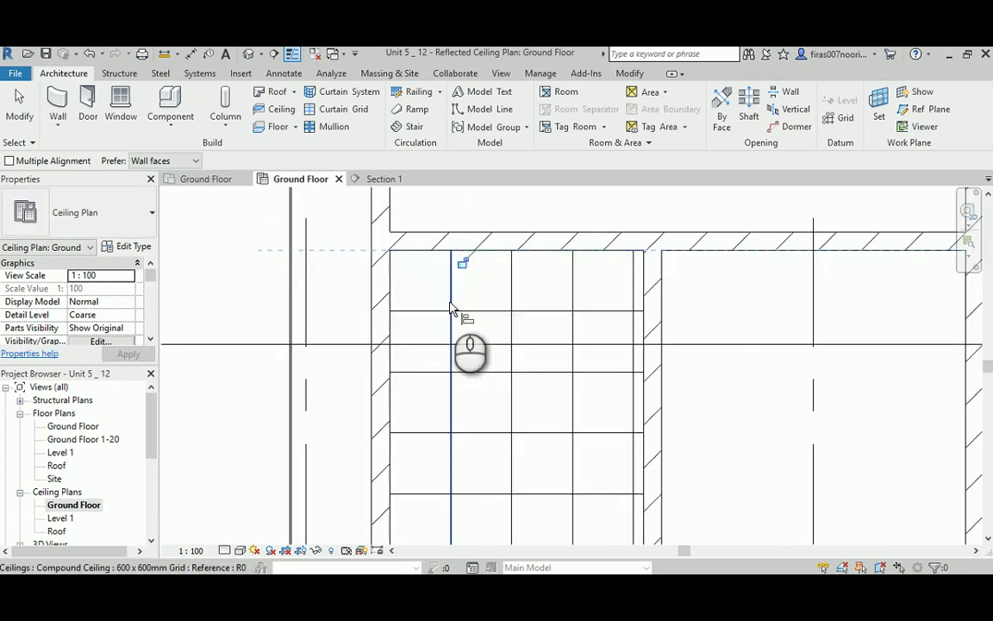
scroll(407, 400, down, 1)
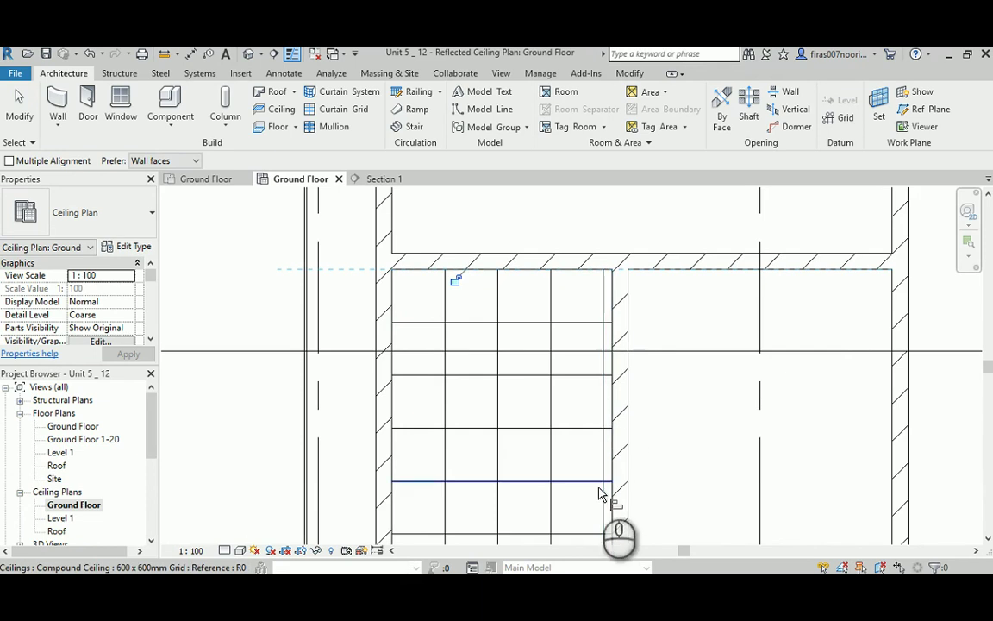
middle_drag(604, 496, 594, 357)
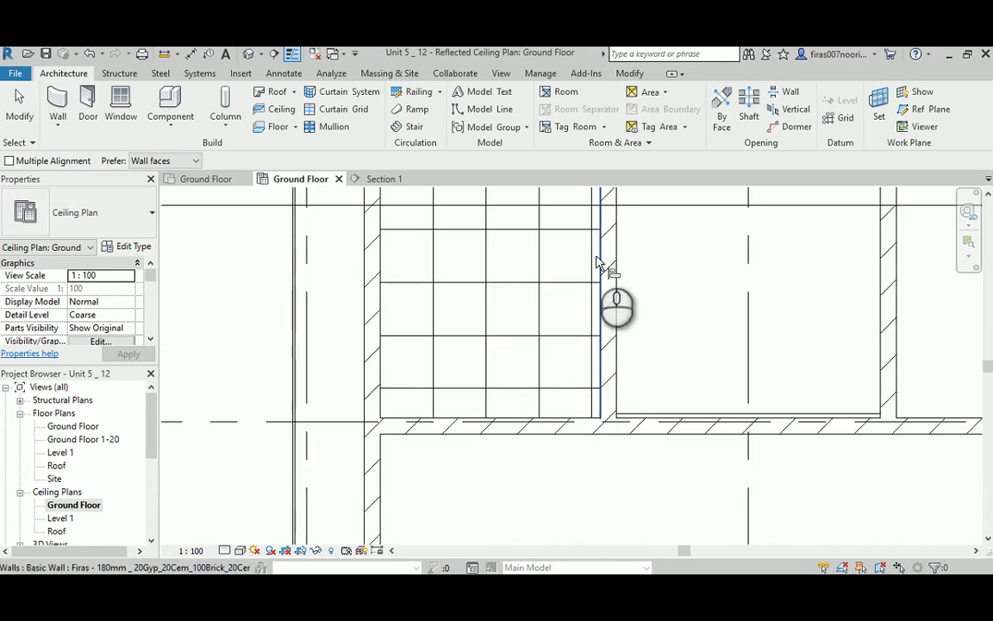
middle_drag(494, 235, 490, 351)
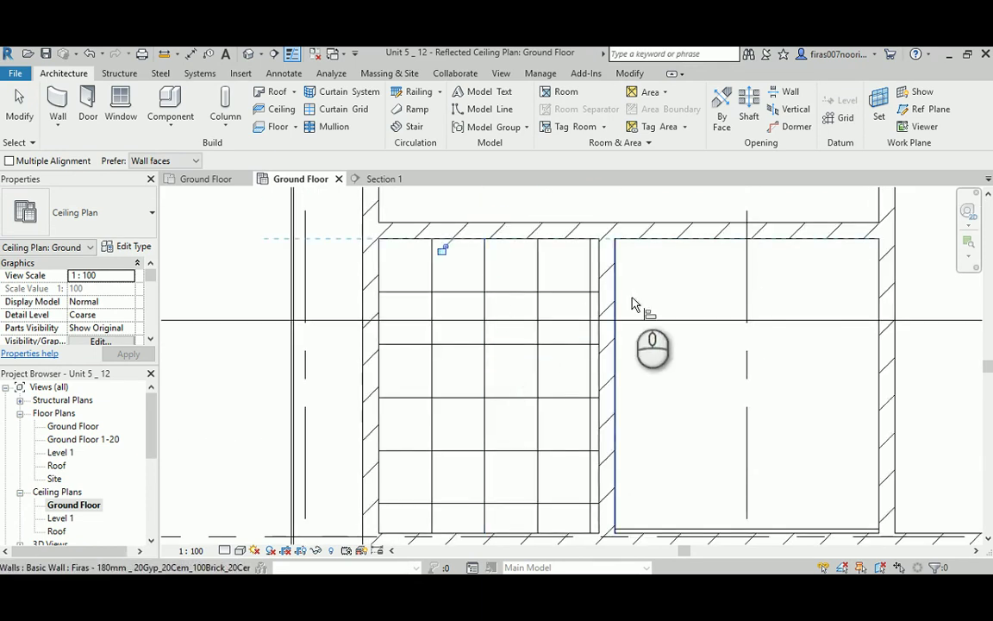
right_click(669, 274)
click(683, 281)
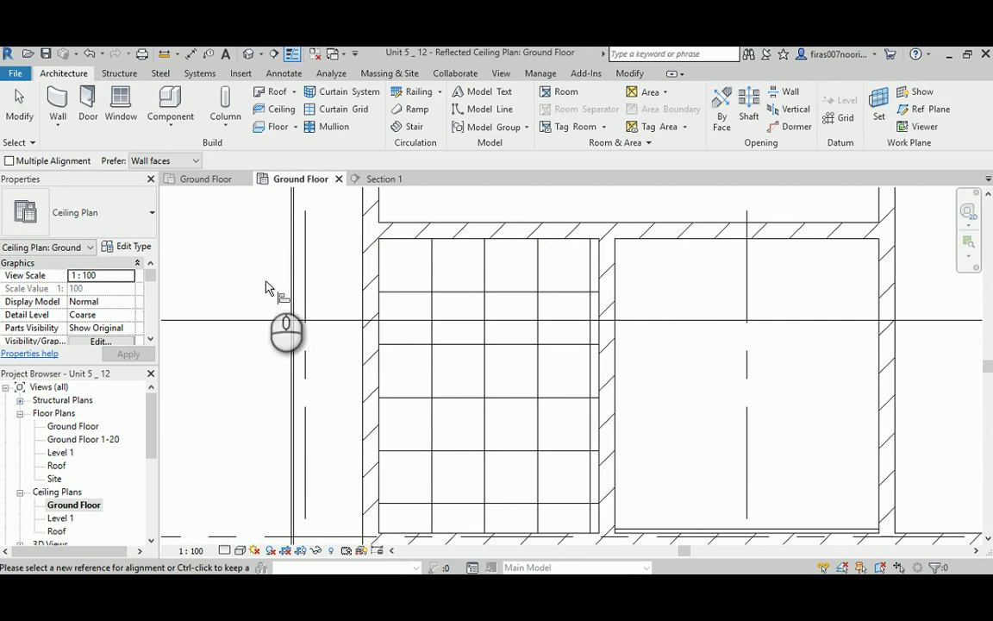
right_click(226, 239)
click(233, 245)
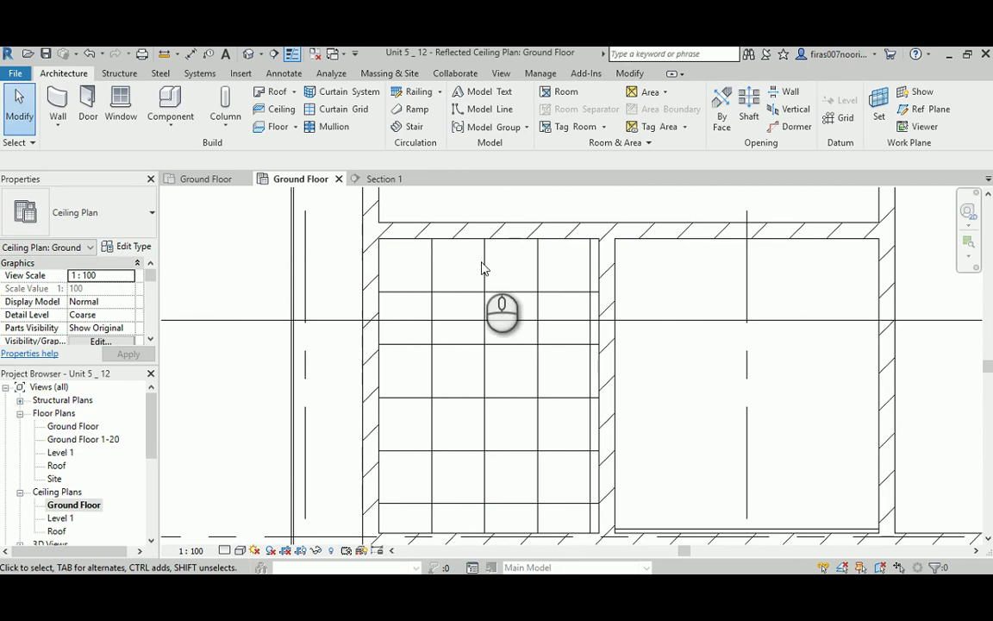
- Switch the left room's ceiling to 600 x 1200mm Grid to preview it
click(432, 265)
click(391, 251)
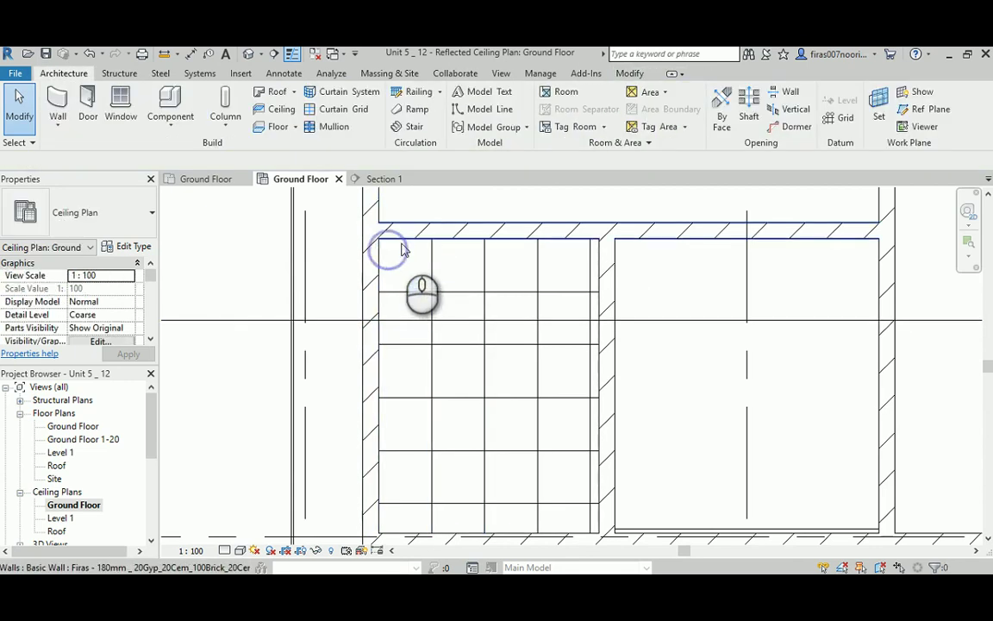
click(402, 243)
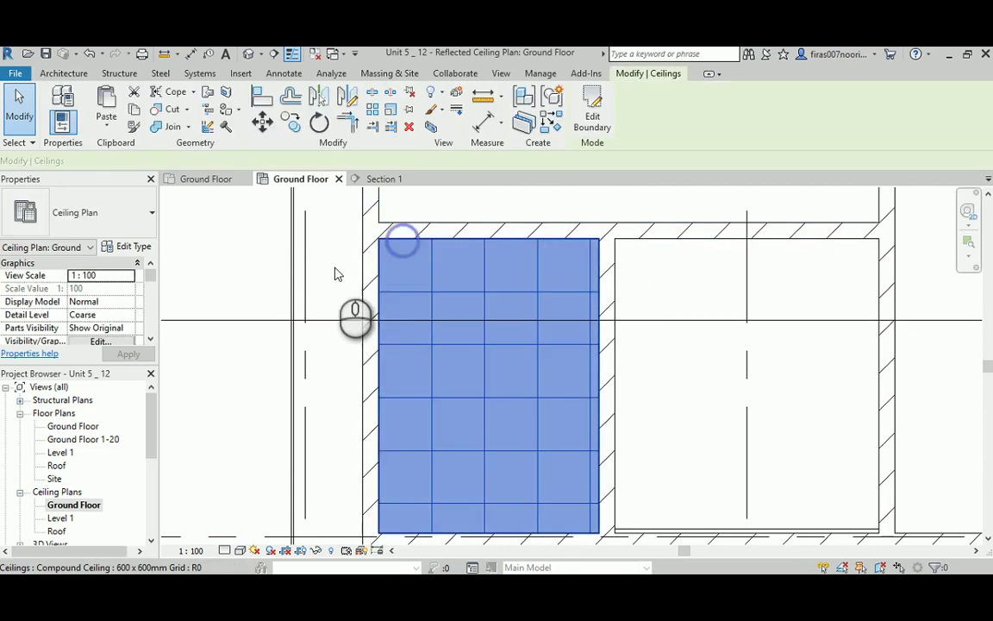
click(128, 221)
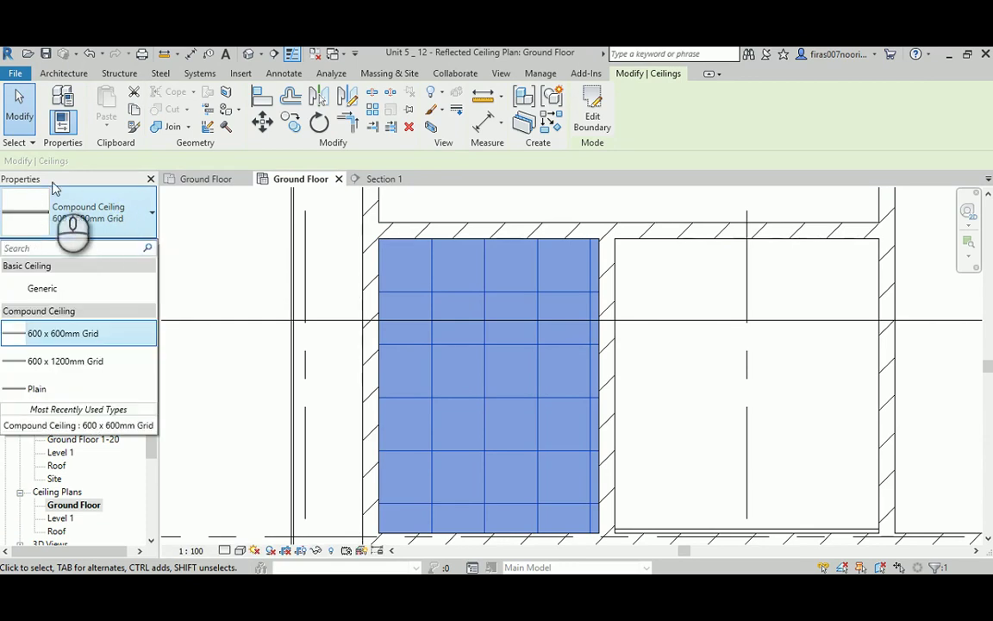
click(64, 361)
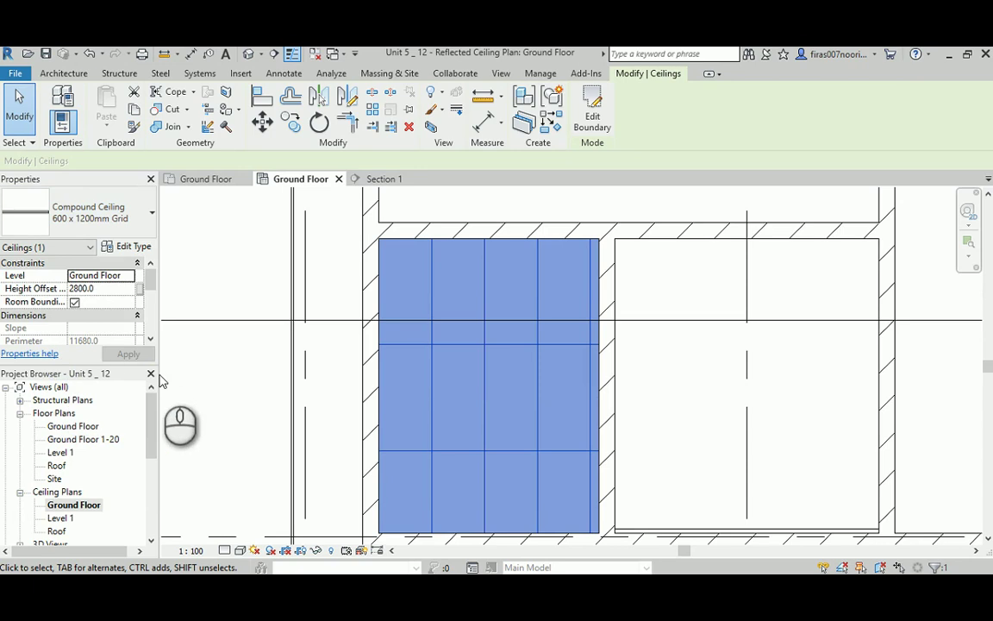
click(224, 396)
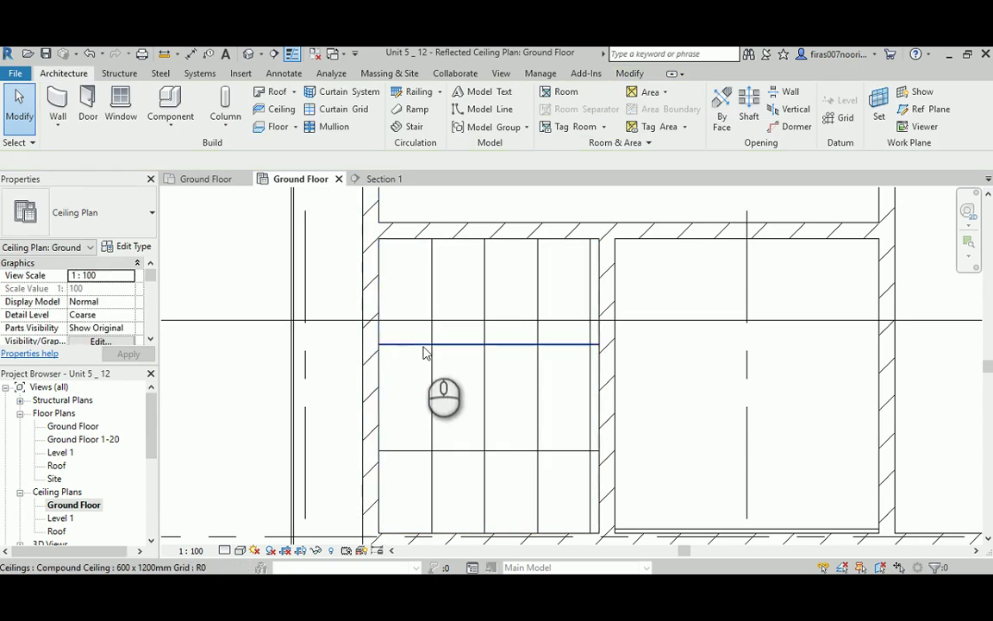
- Change the left room's ceiling to the Compound Ceiling Plain type and open Section 1
click(426, 282)
click(90, 211)
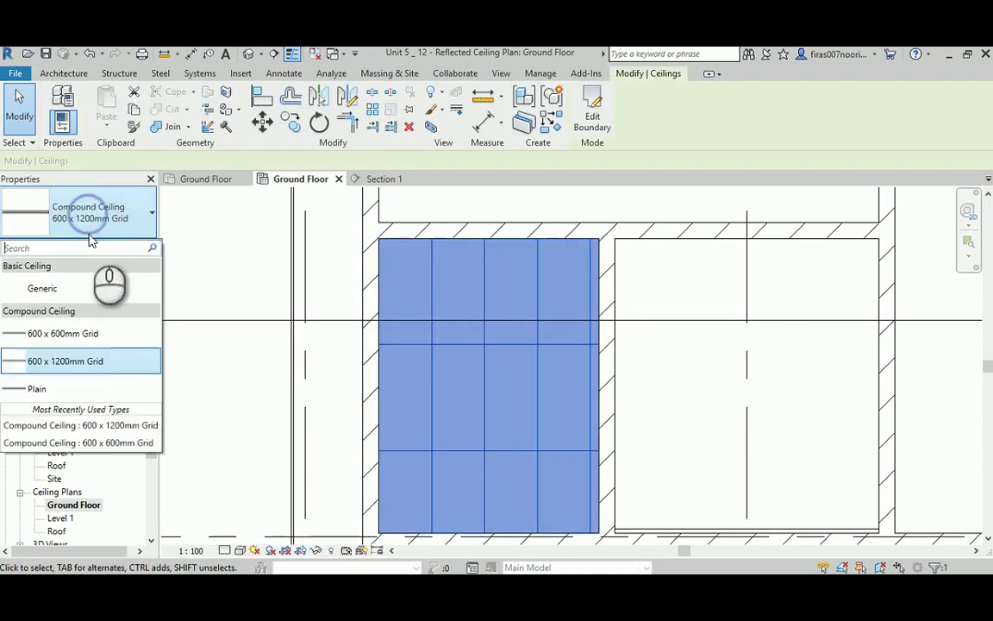
click(48, 389)
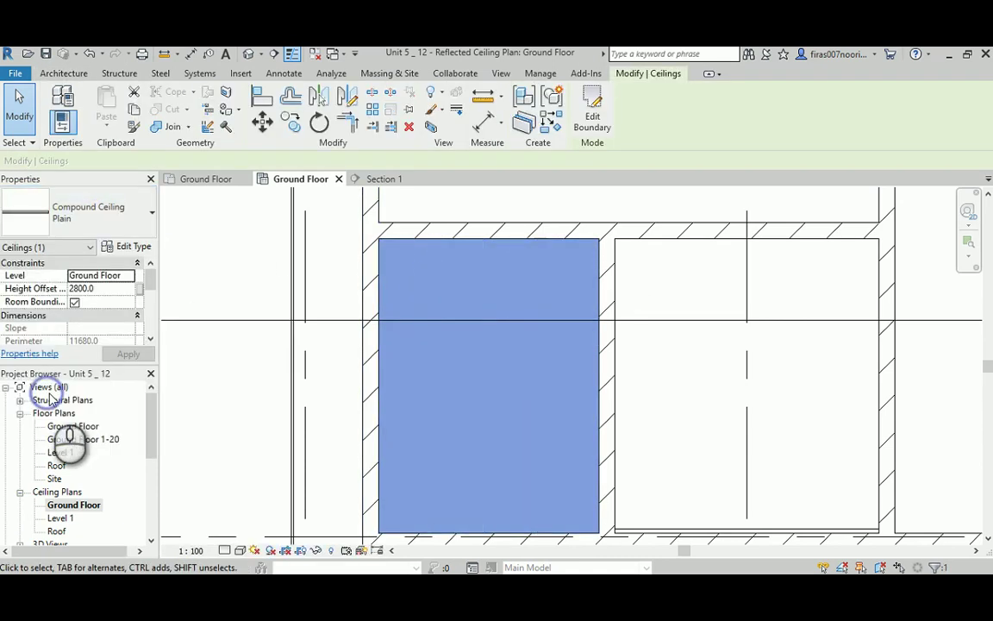
click(239, 376)
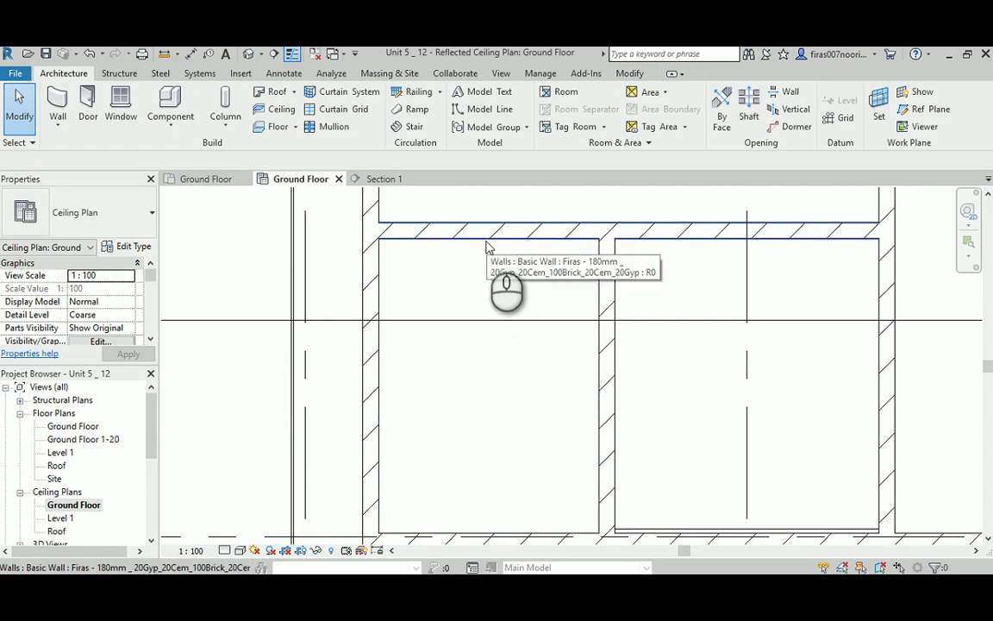
drag(149, 415, 148, 480)
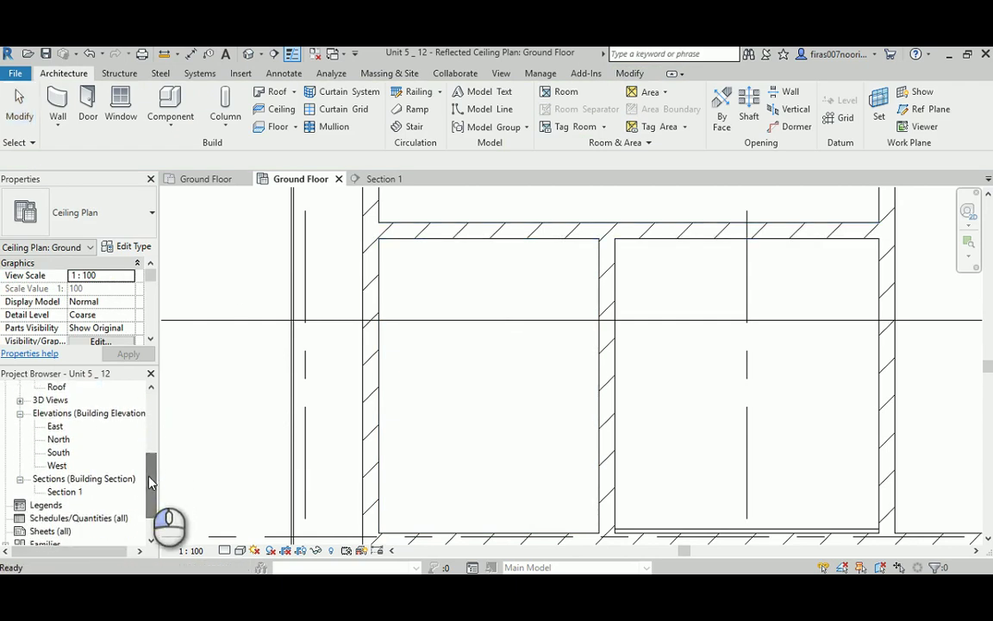
double_click(73, 493)
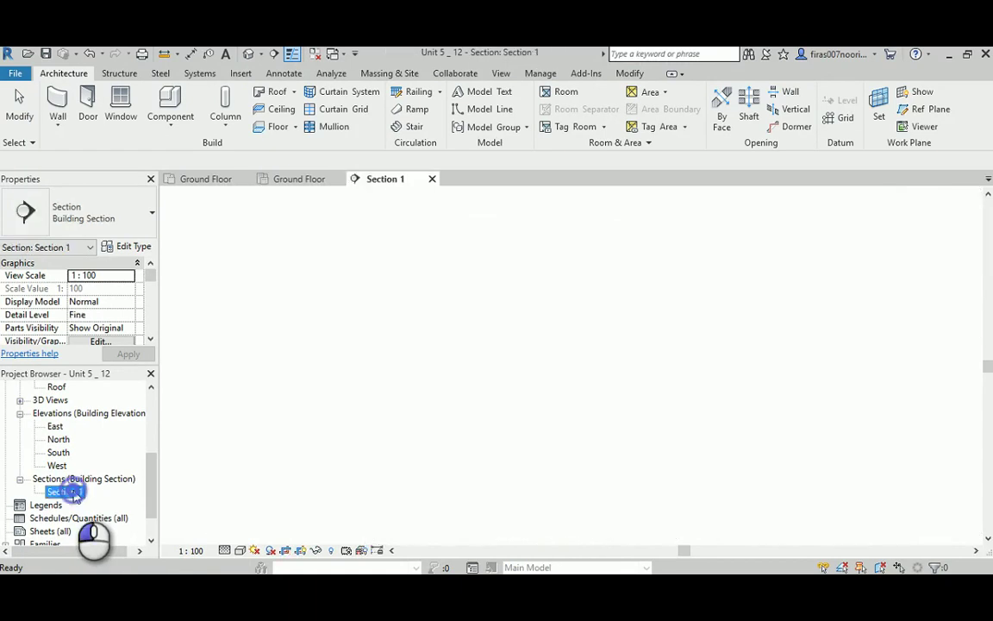
scroll(474, 289, up, 4)
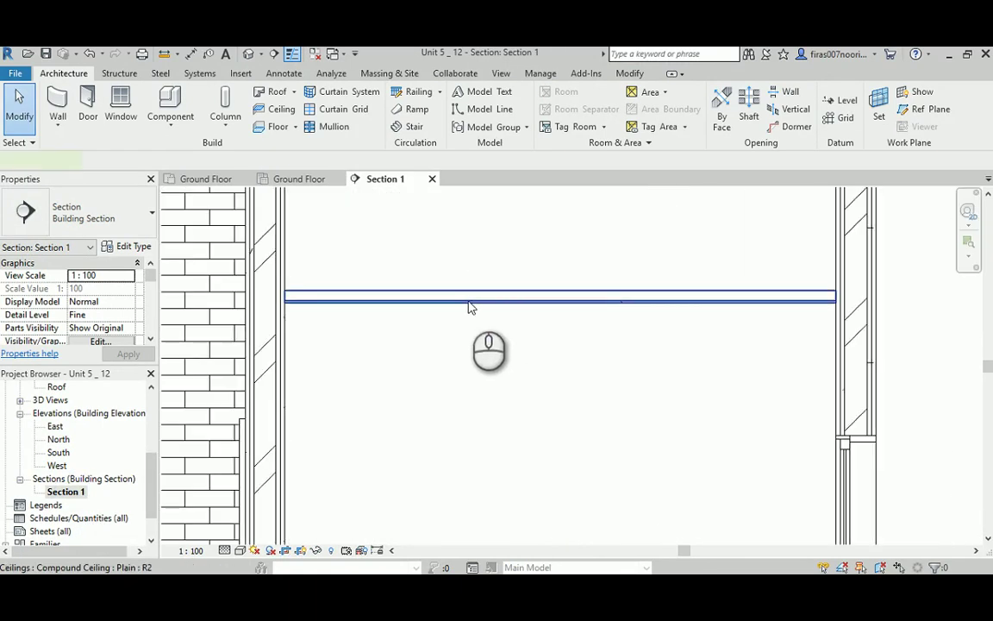
click(472, 297)
click(134, 248)
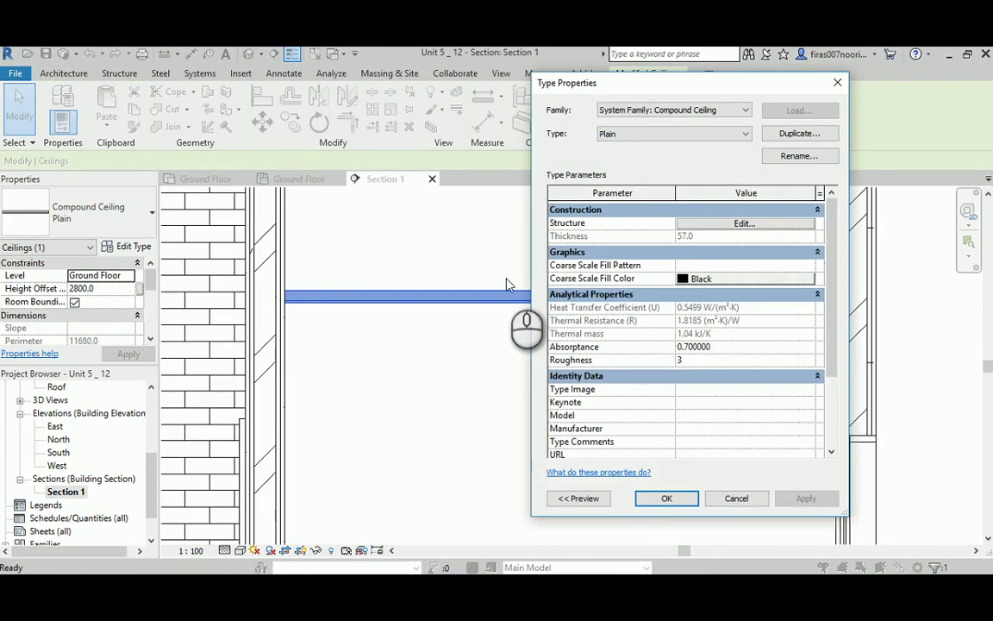
click(744, 224)
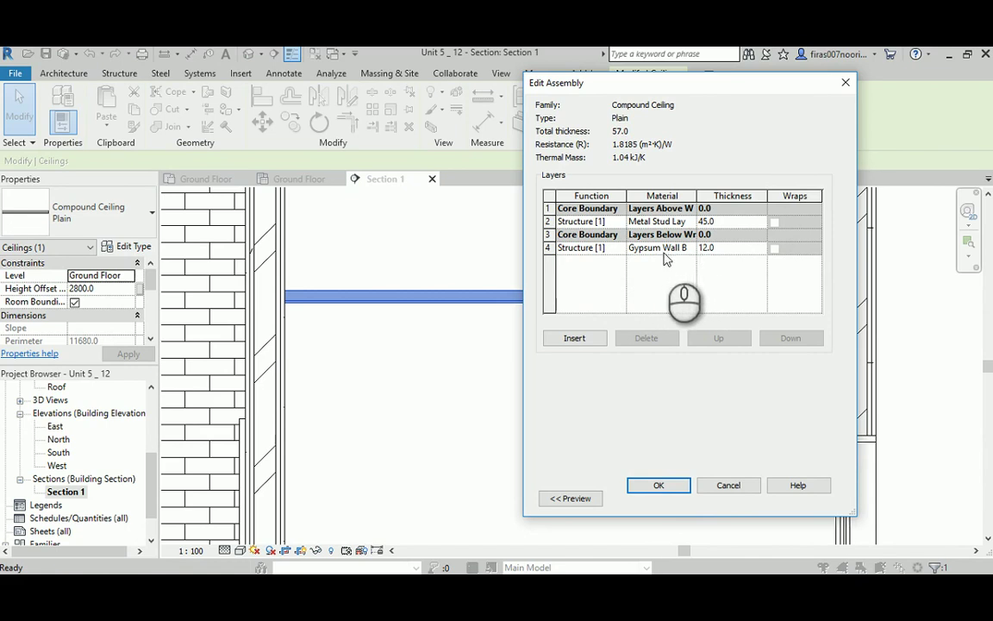
click(323, 307)
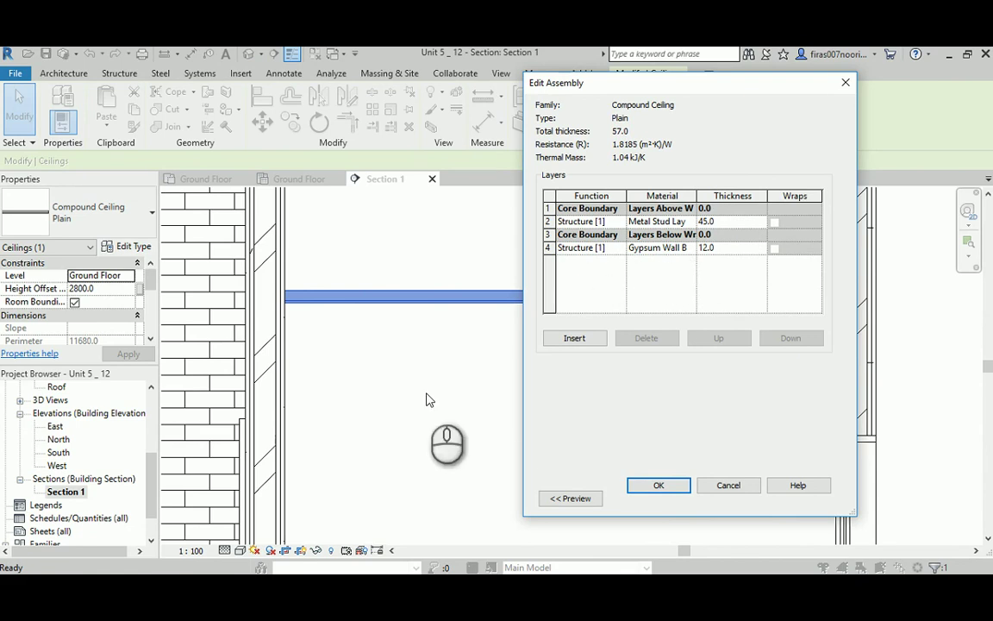
click(747, 486)
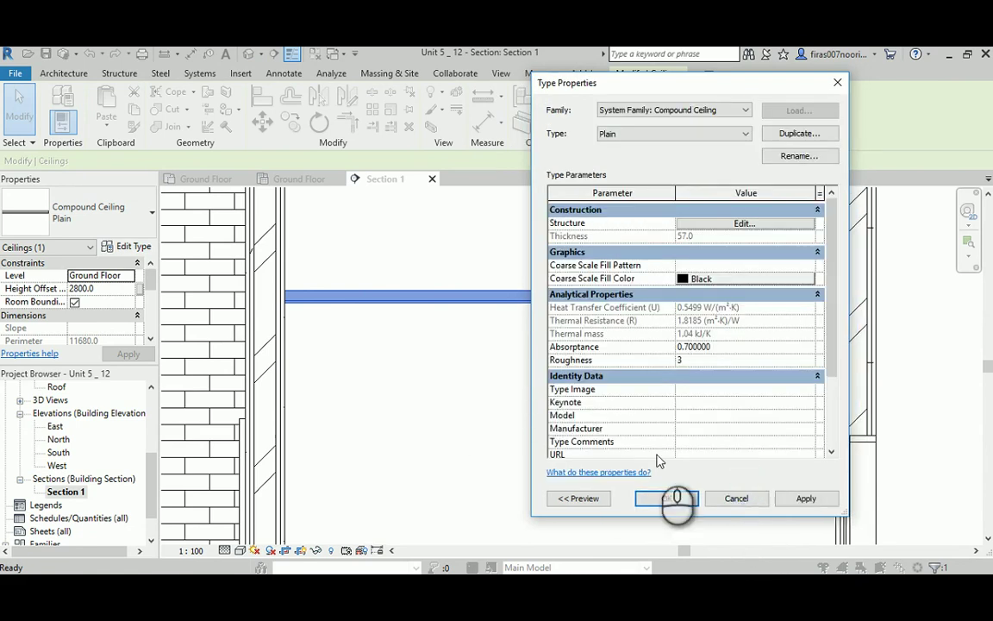
click(736, 498)
click(534, 388)
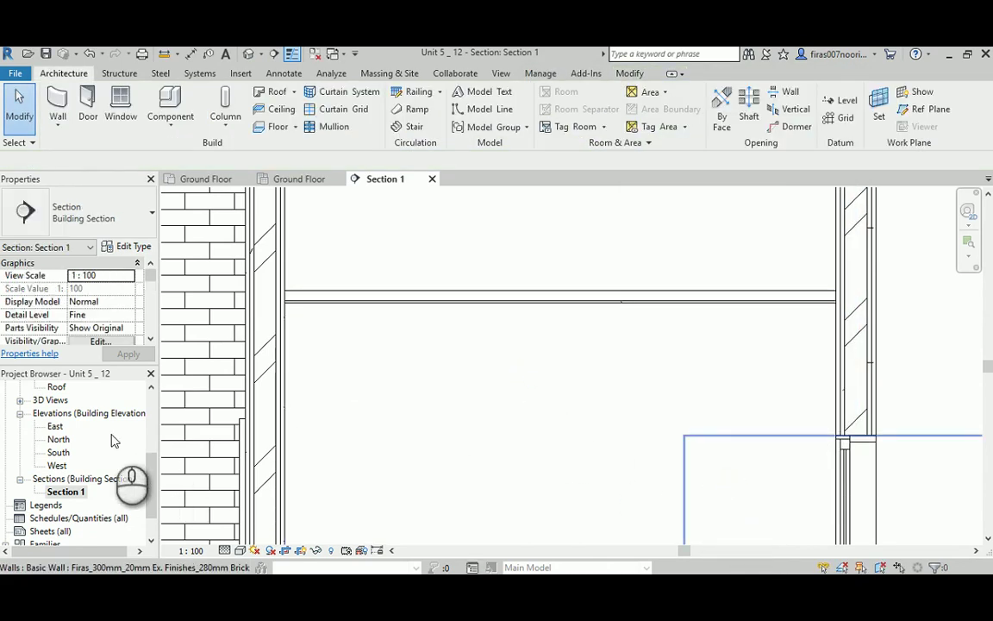
- Delete the plain ceiling shown in the Section 1 view
scroll(155, 457, up, 1)
scroll(153, 465, up, 1)
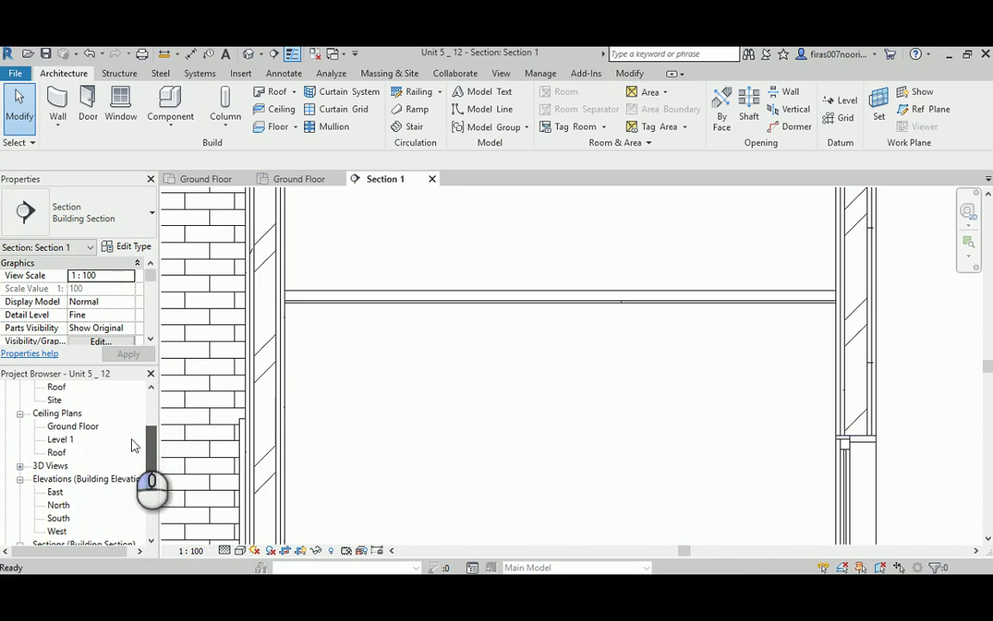
double_click(73, 426)
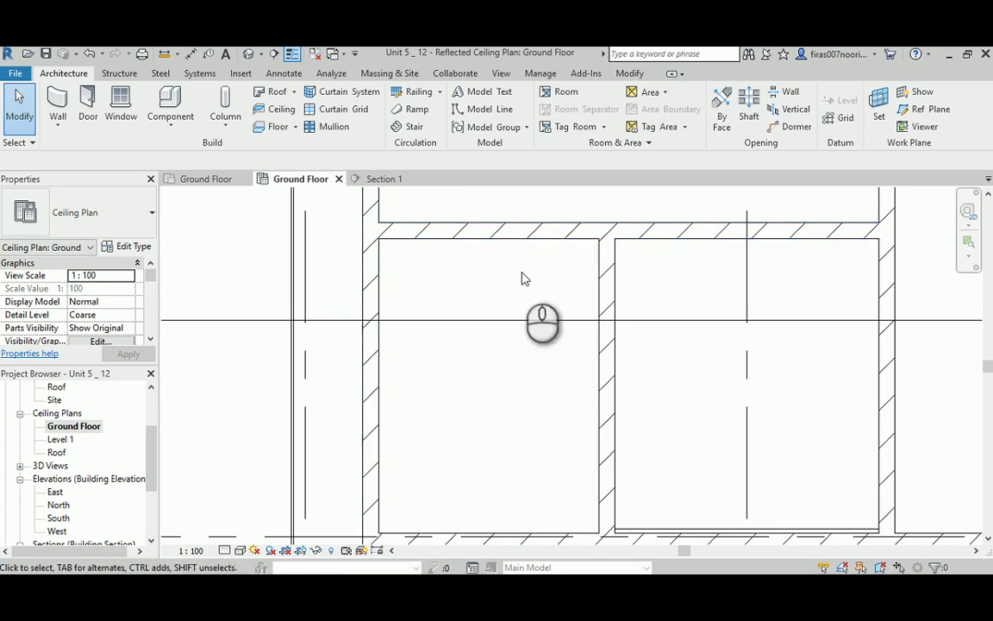
drag(155, 445, 154, 477)
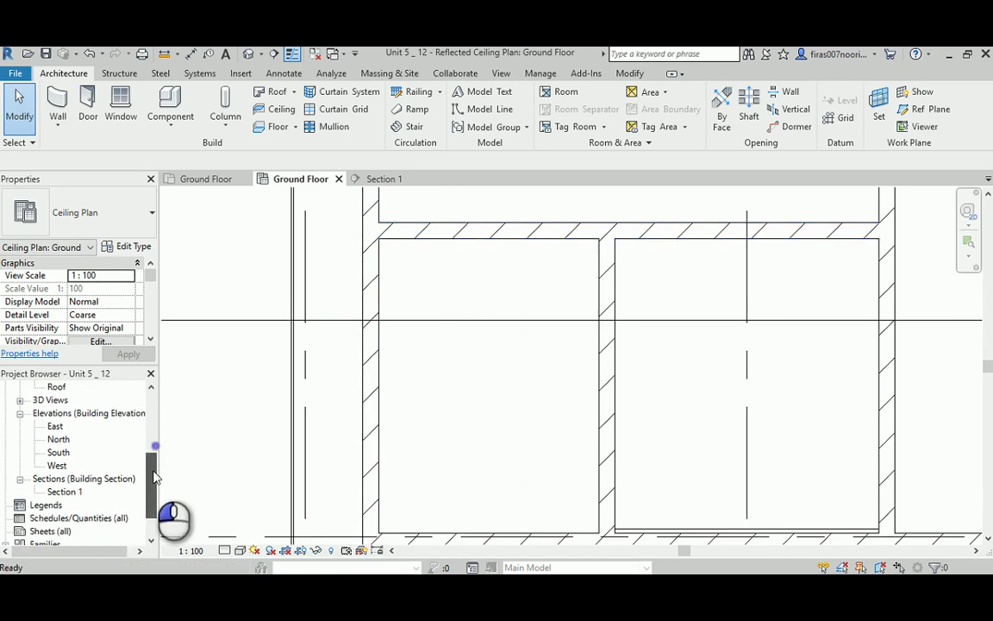
double_click(64, 493)
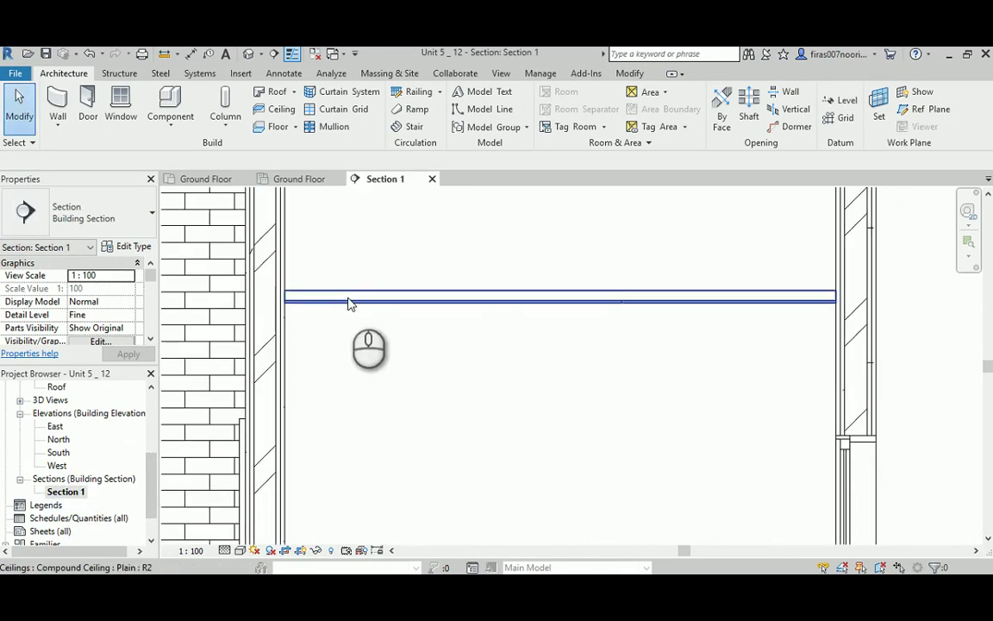
scroll(354, 334, down, 4)
mouse_move(360, 337)
middle_down()
mouse_move(402, 323)
mouse_move(394, 306)
middle_up()
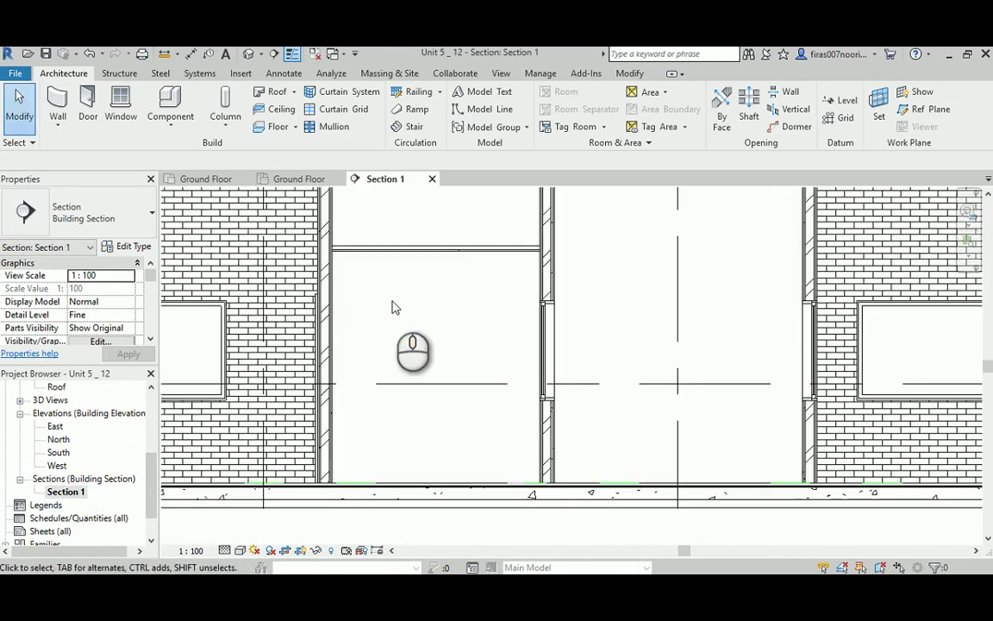
click(409, 254)
key(Delete)
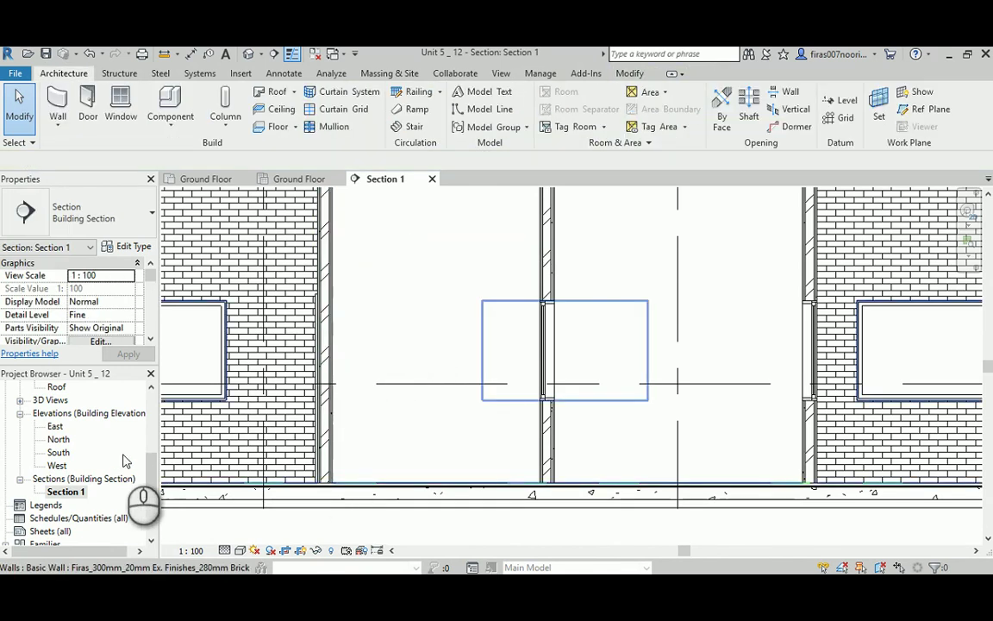
- Start placing a new ceiling on the Ground Floor ceiling plan
scroll(146, 440, up, 3)
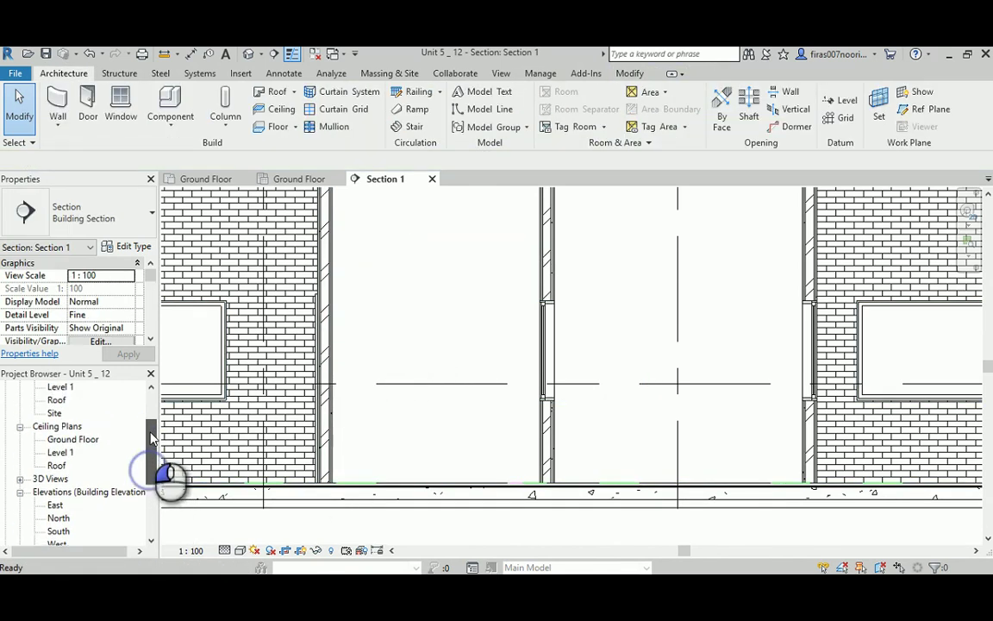
double_click(73, 479)
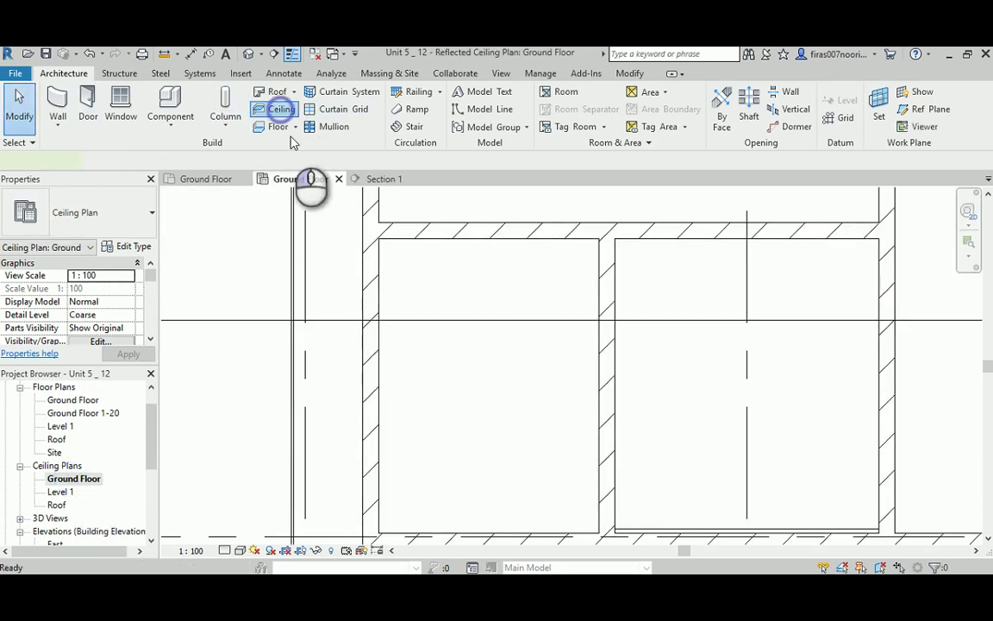
click(276, 109)
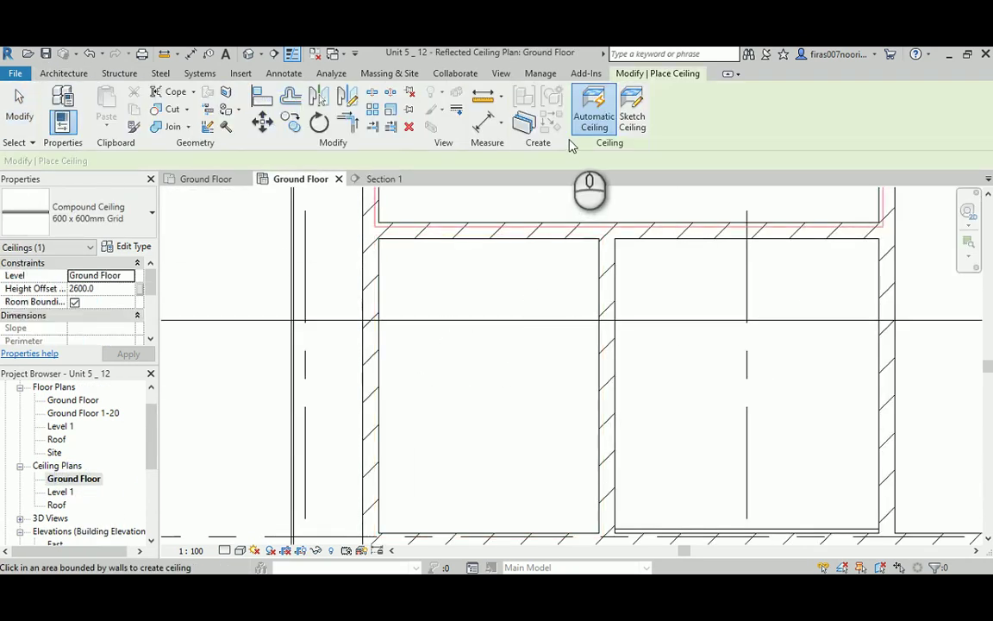
- Sketch the ceiling boundary by picking the room's top, left, bottom and right walls
click(632, 122)
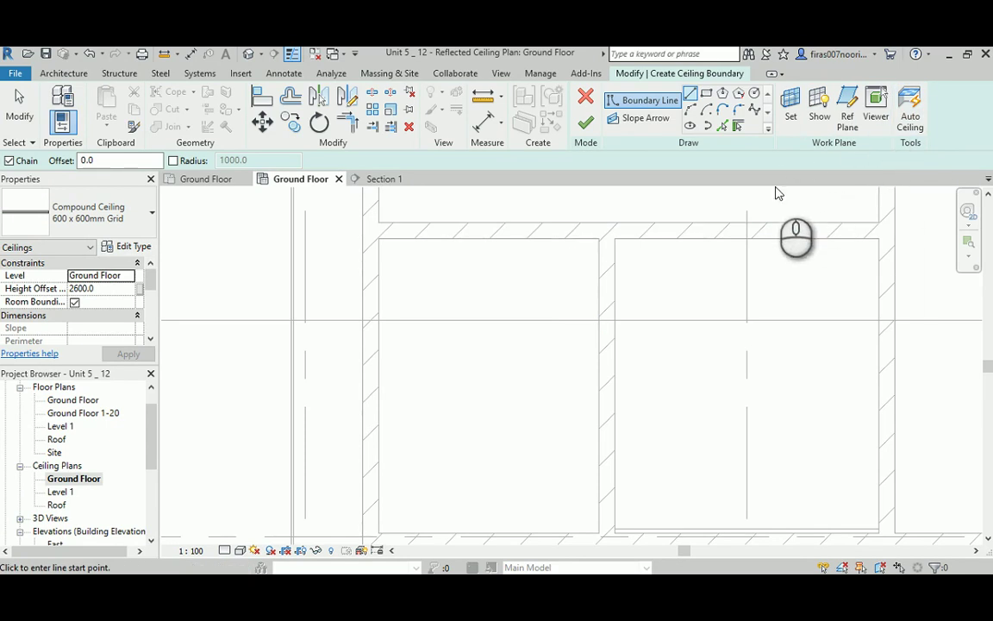
click(723, 127)
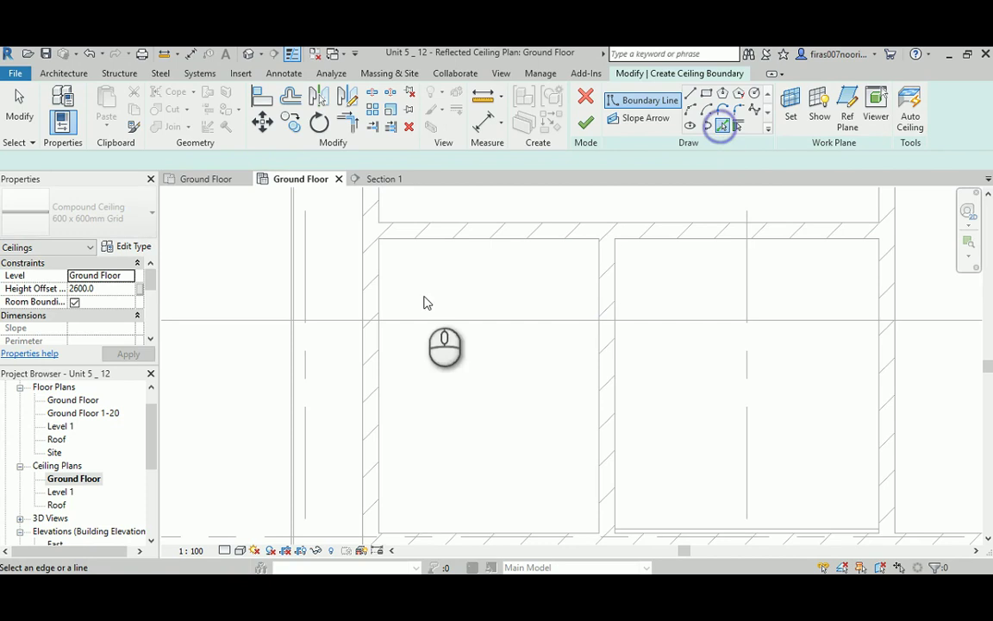
click(441, 250)
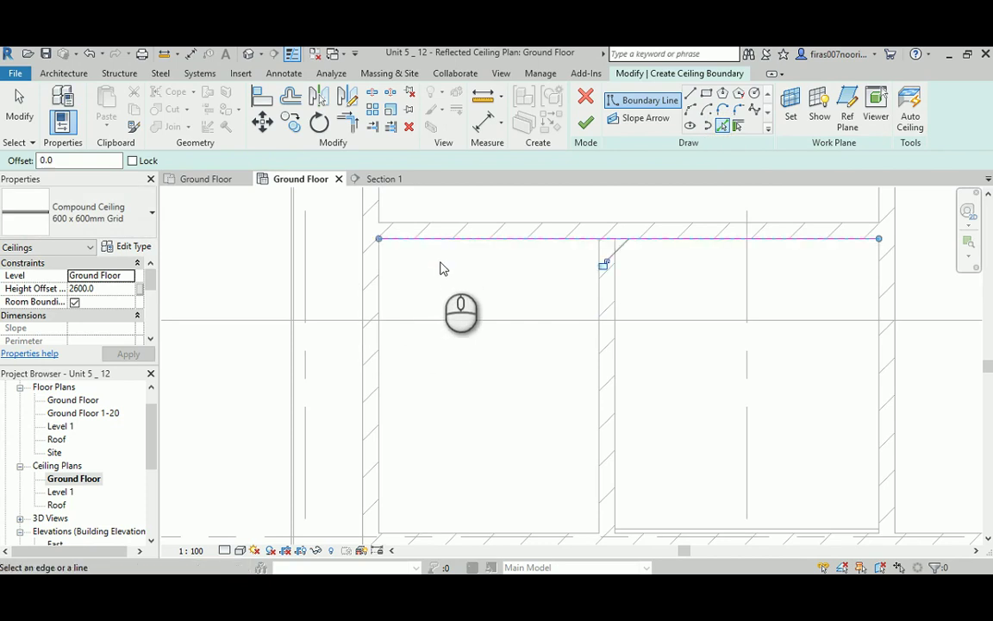
click(377, 274)
middle_drag(477, 391, 461, 315)
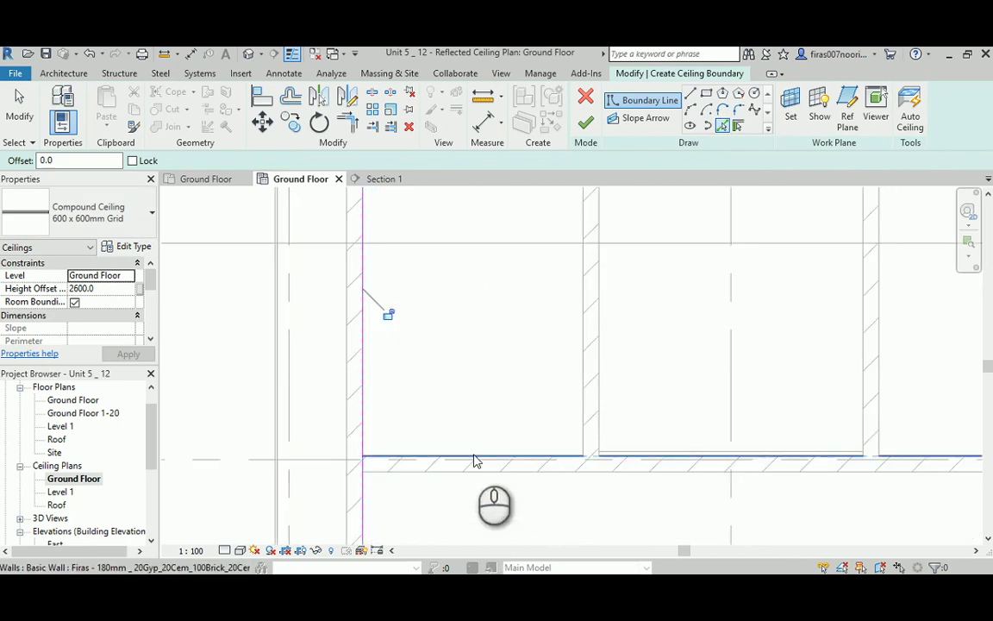
click(473, 457)
click(552, 317)
middle_drag(540, 294, 523, 395)
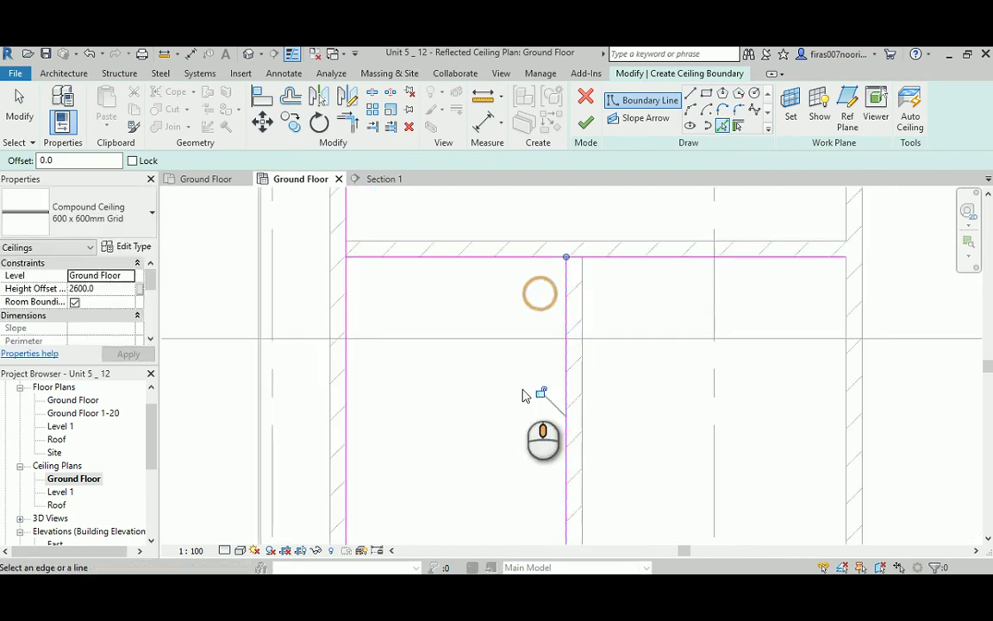
key(Escape)
- Trim the boundary lines into closed corners with Trim/Extend to Corner (TR)
key(t)
key(r)
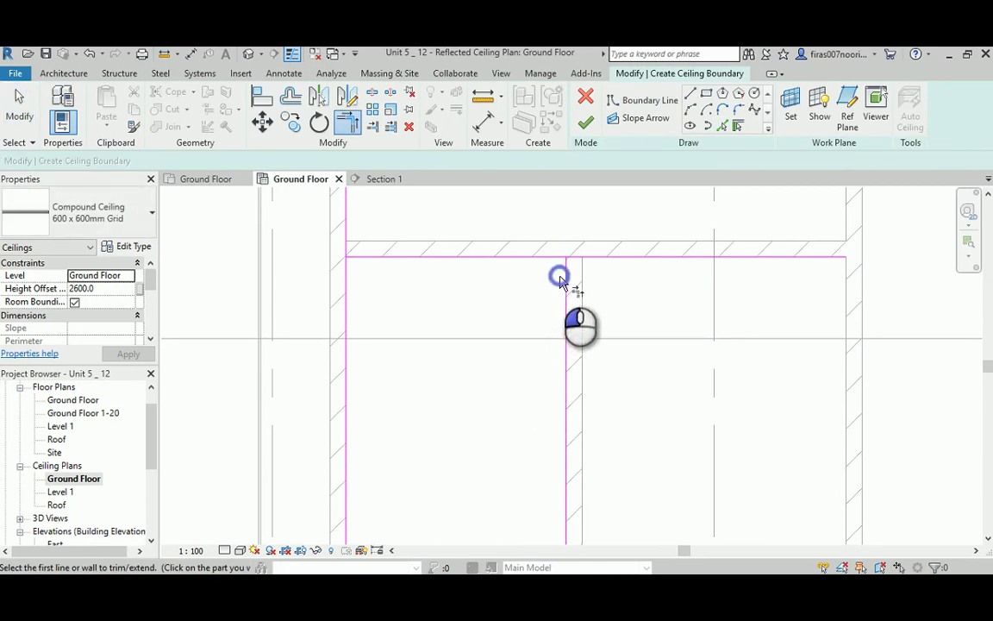
click(548, 258)
click(567, 278)
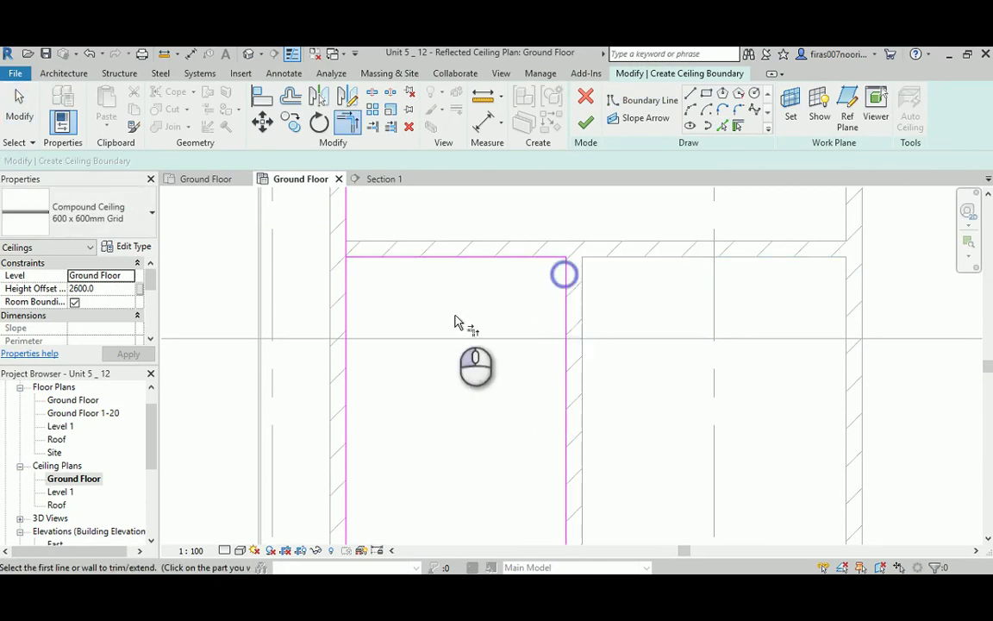
middle_drag(399, 277, 303, 333)
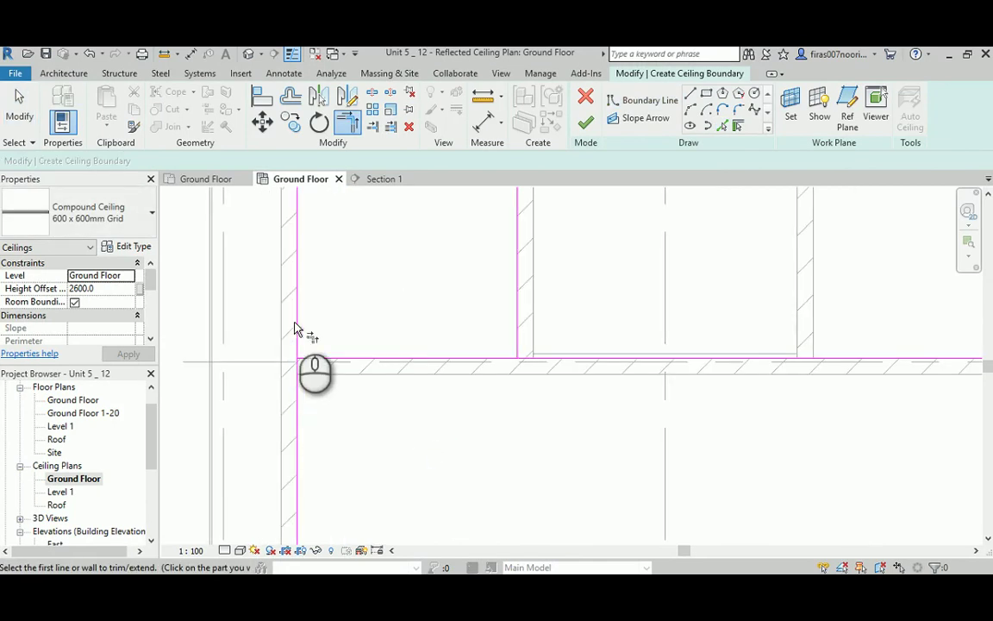
click(298, 321)
click(466, 358)
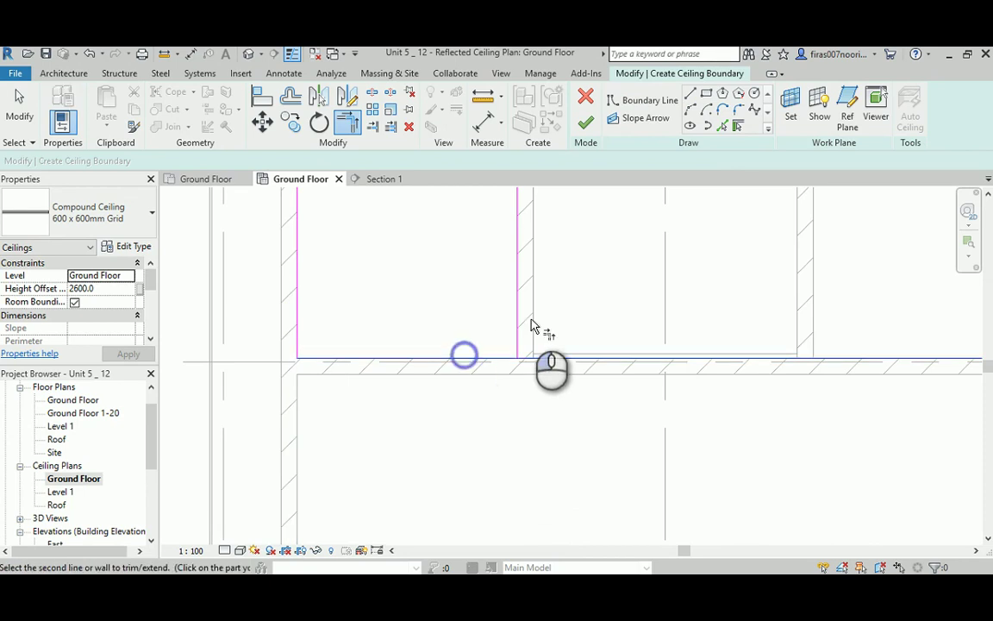
click(519, 320)
middle_drag(483, 307, 539, 443)
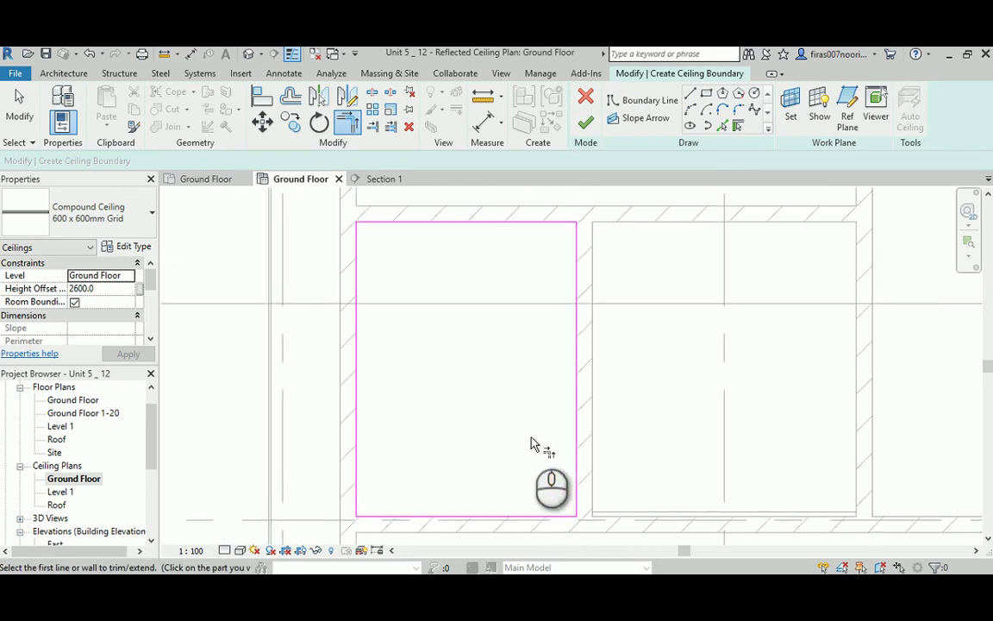
key(Escape)
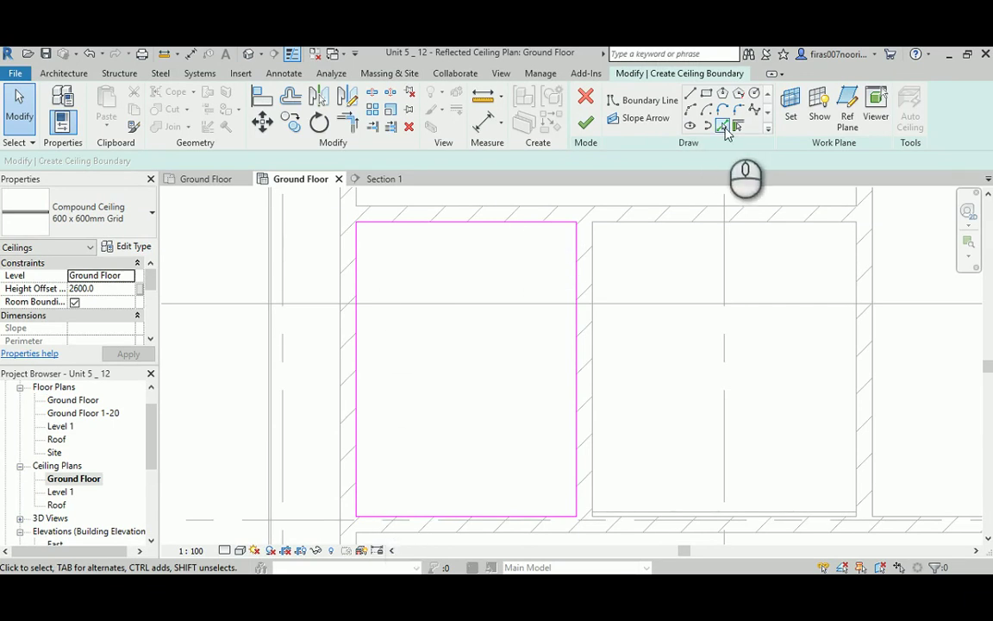
- Add four boundary lines offset 600 mm inside the top, left, bottom and right walls
click(723, 127)
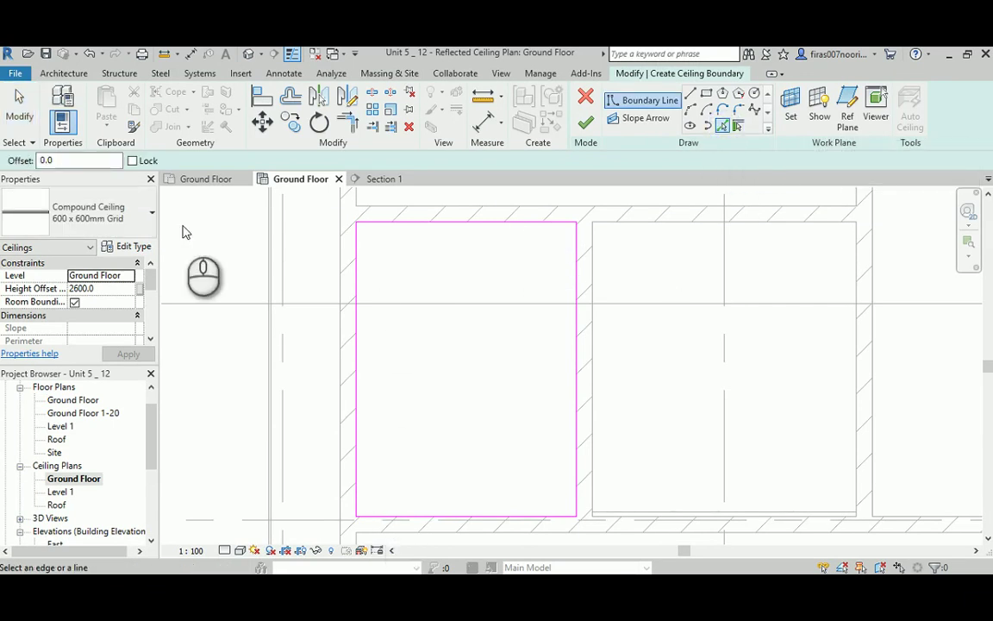
double_click(61, 161)
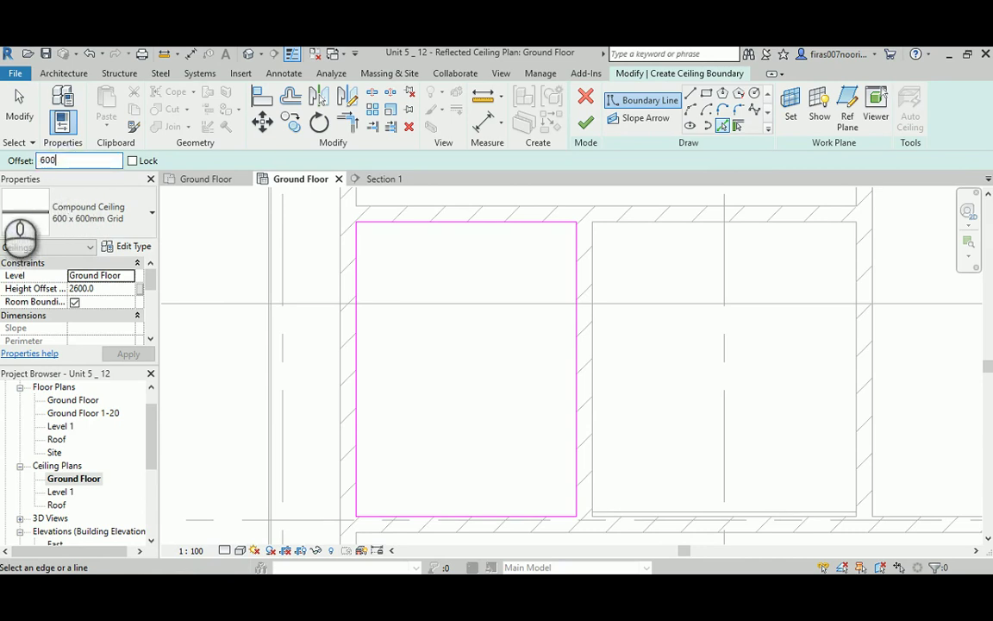
click(476, 226)
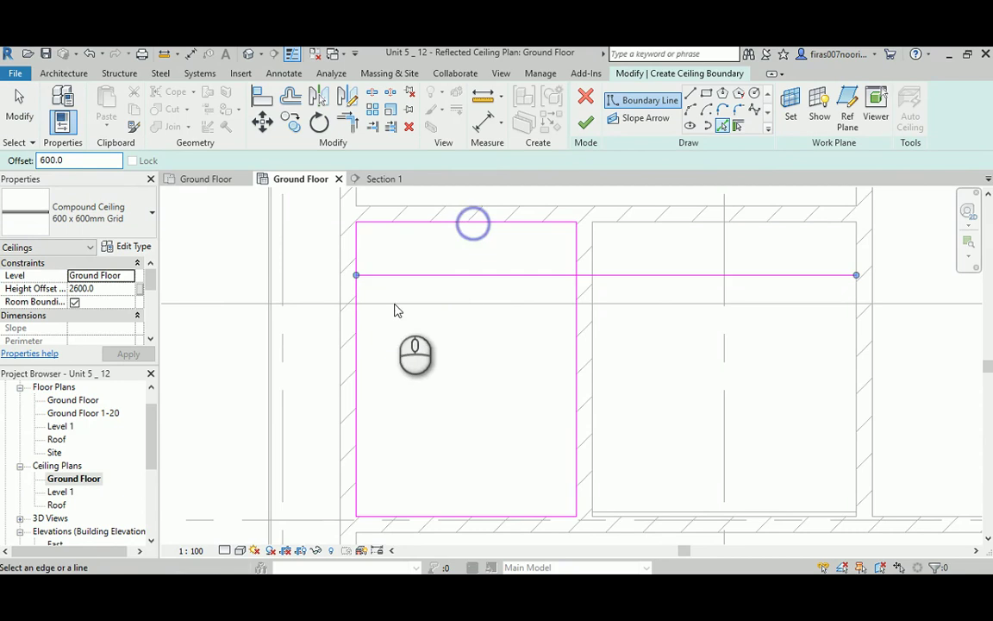
click(363, 349)
click(452, 512)
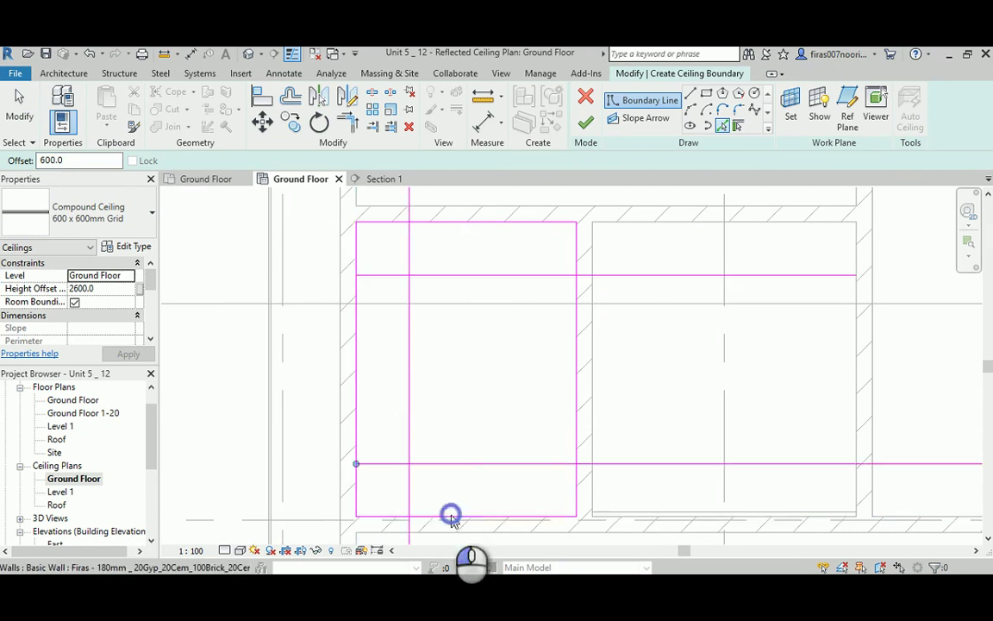
click(523, 405)
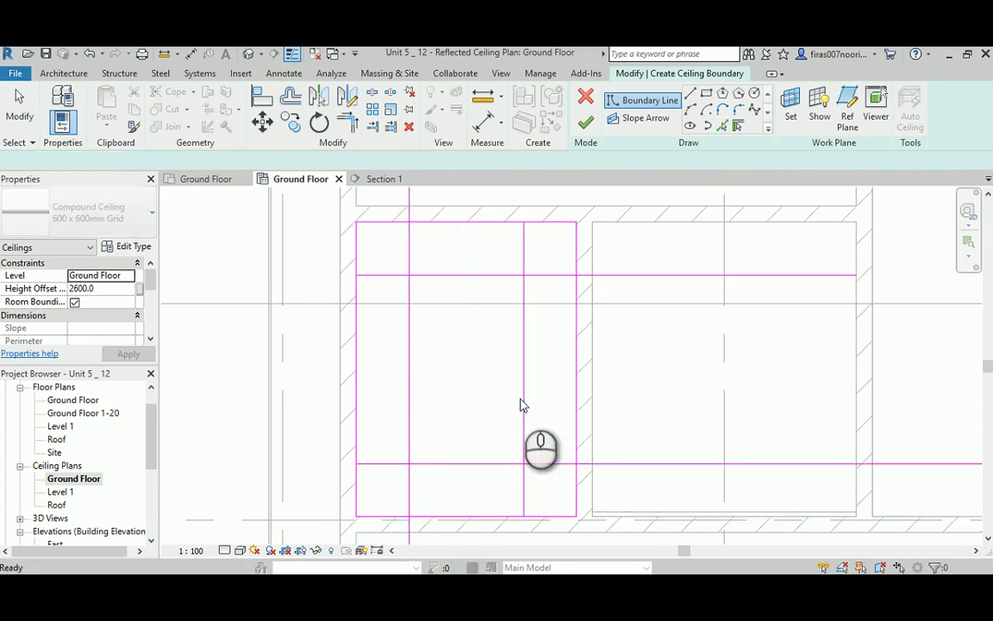
- Trim the four inner lines into a closed rectangle with TR
key(r)
click(513, 276)
click(524, 288)
click(487, 275)
click(408, 288)
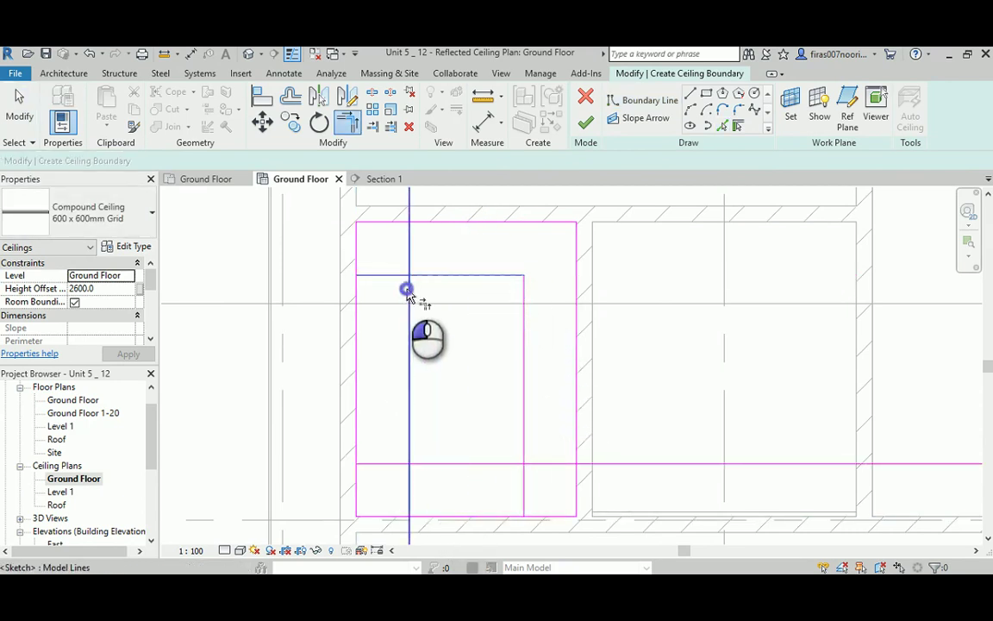
click(405, 384)
click(437, 464)
click(462, 464)
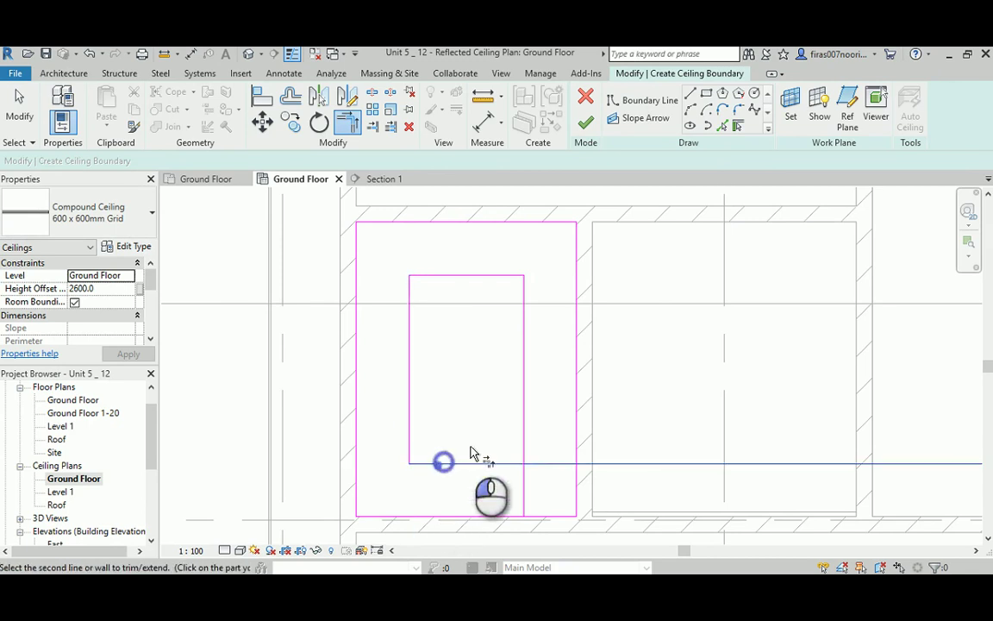
click(517, 405)
key(Escape)
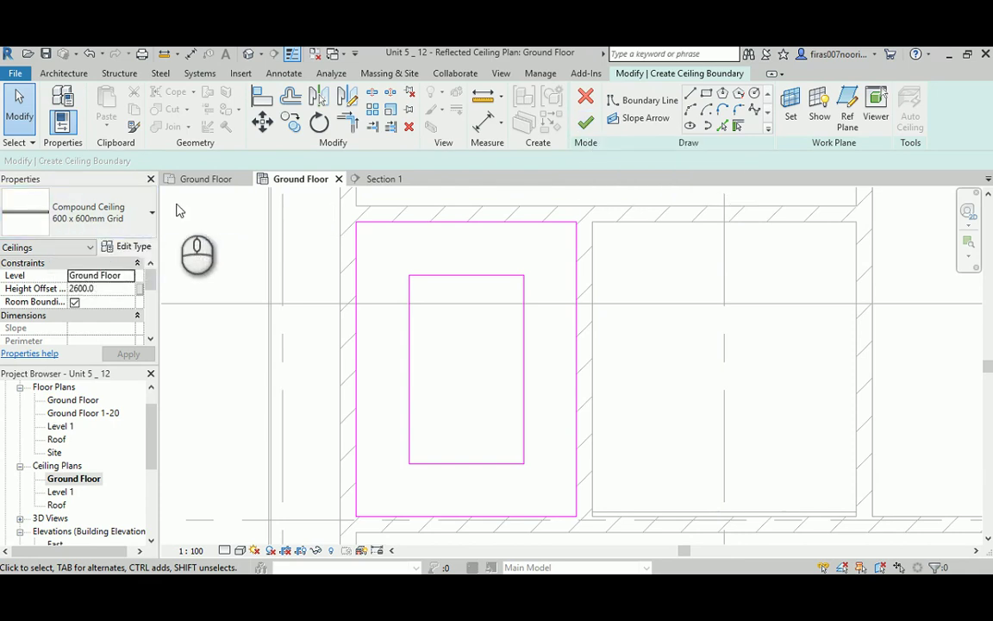
- Finish the ceiling sketch and try aligning the ceiling grid to the top wall with AL
click(584, 126)
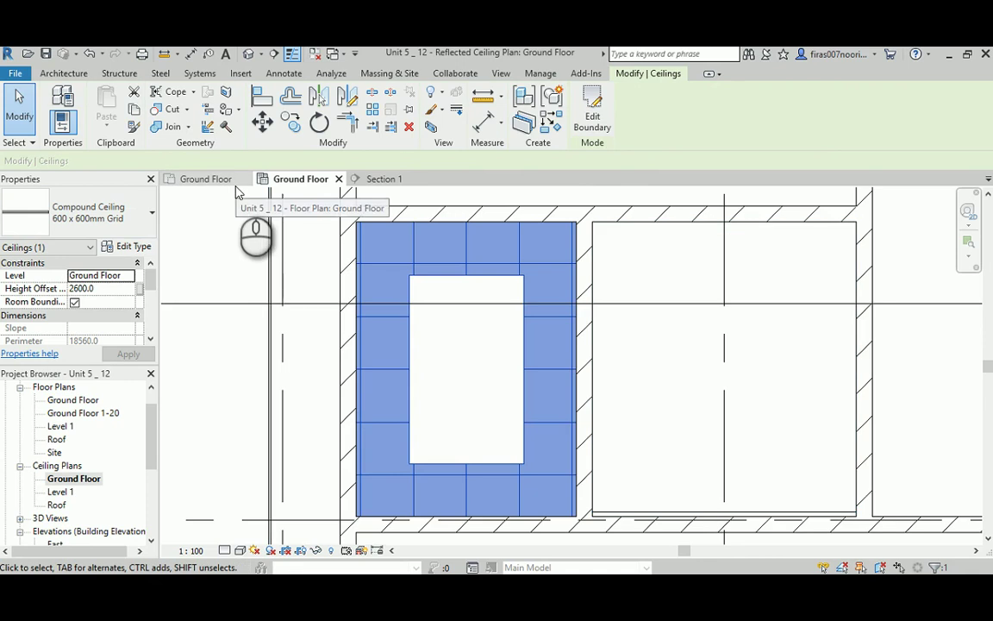
key(a)
key(l)
click(388, 222)
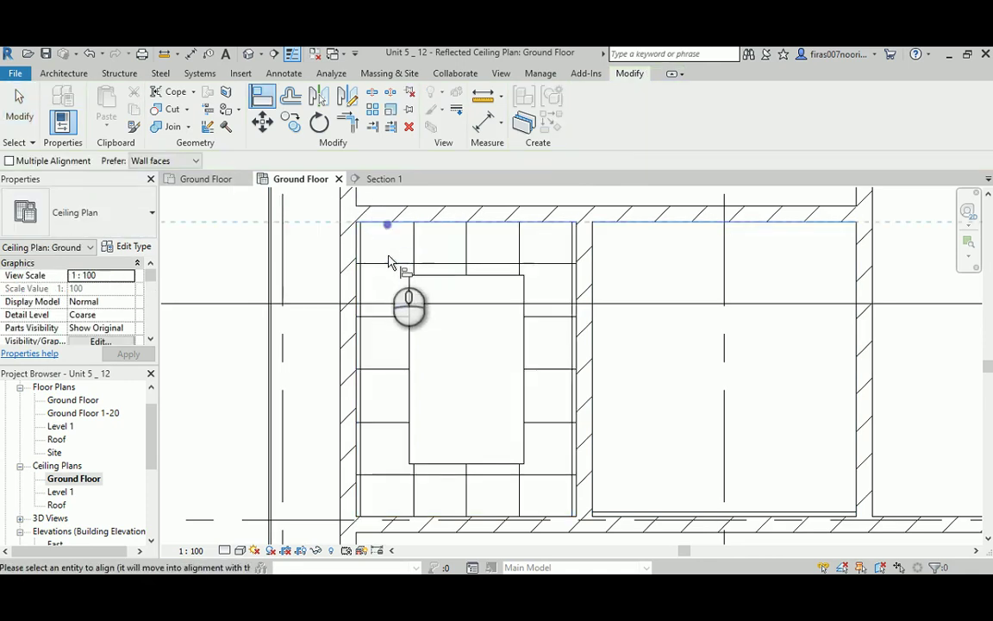
click(388, 259)
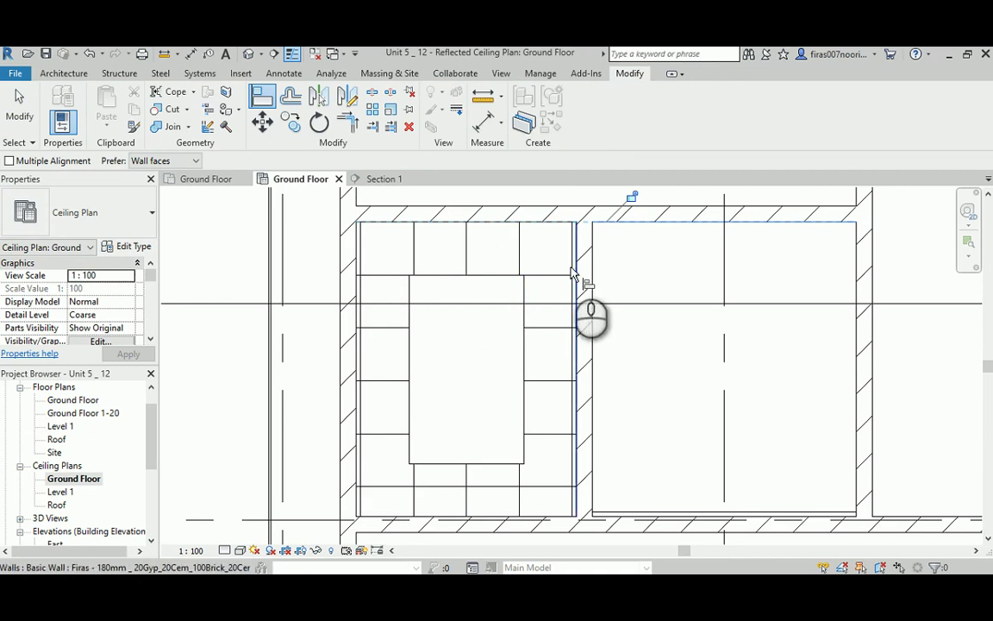
click(466, 226)
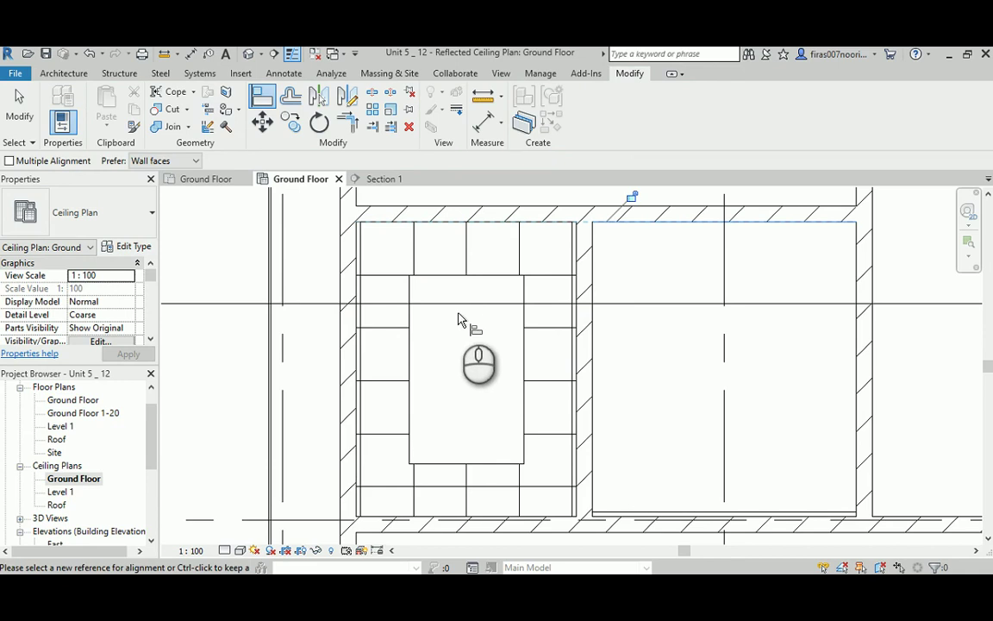
- Cancel the alignment and select the new grid ceiling
right_click(227, 357)
click(227, 366)
click(251, 369)
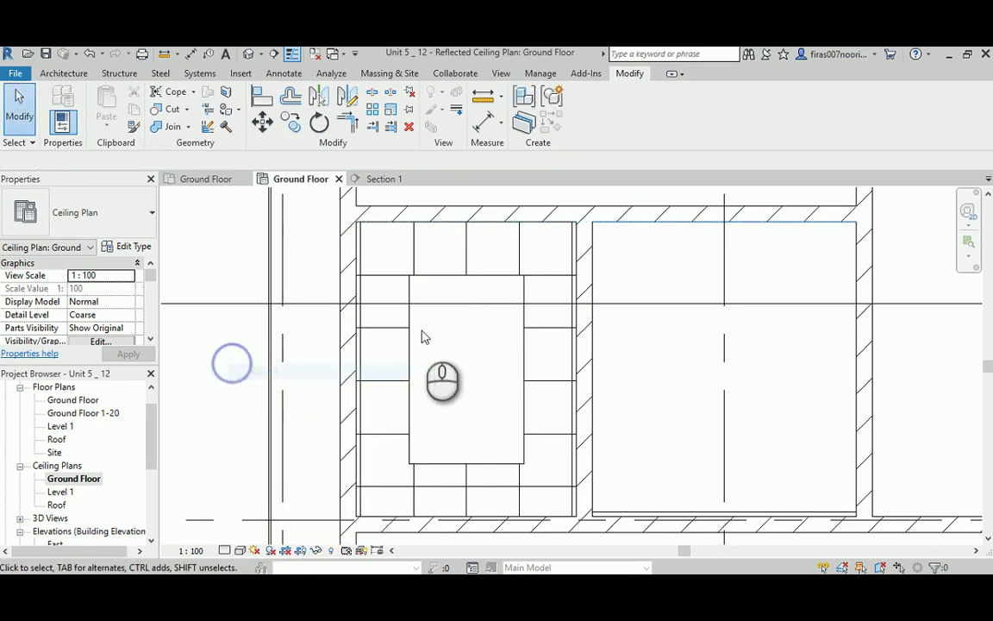
click(411, 326)
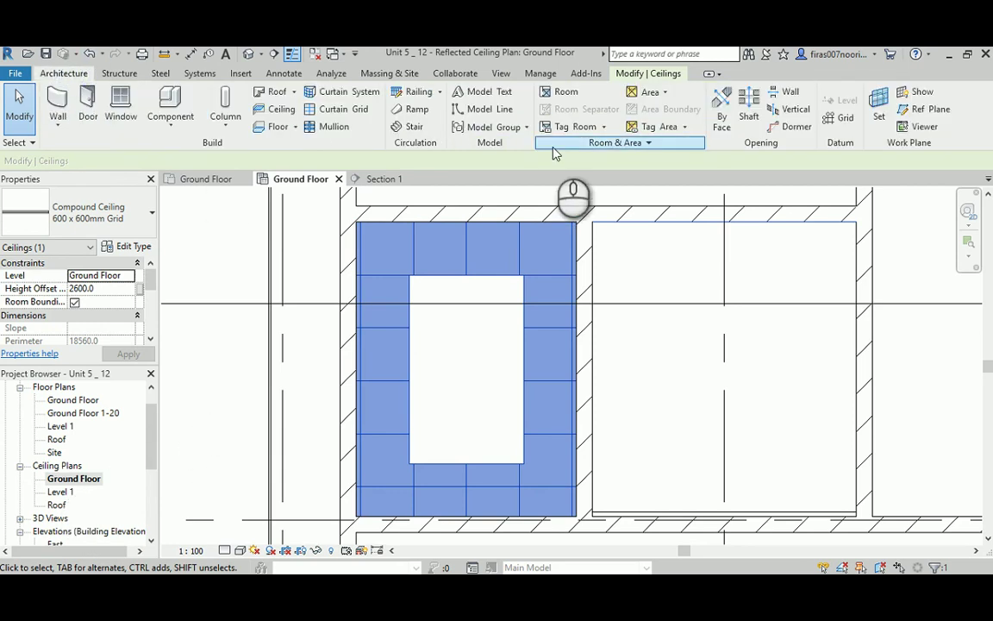
- Start a new ceiling sketched along the inner opening's four edges
click(284, 112)
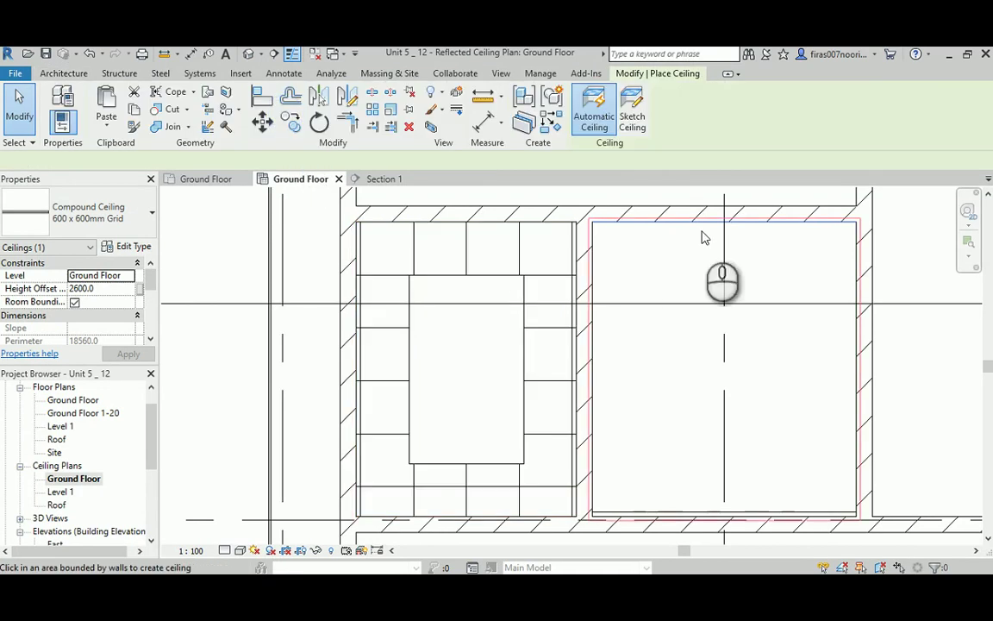
click(632, 103)
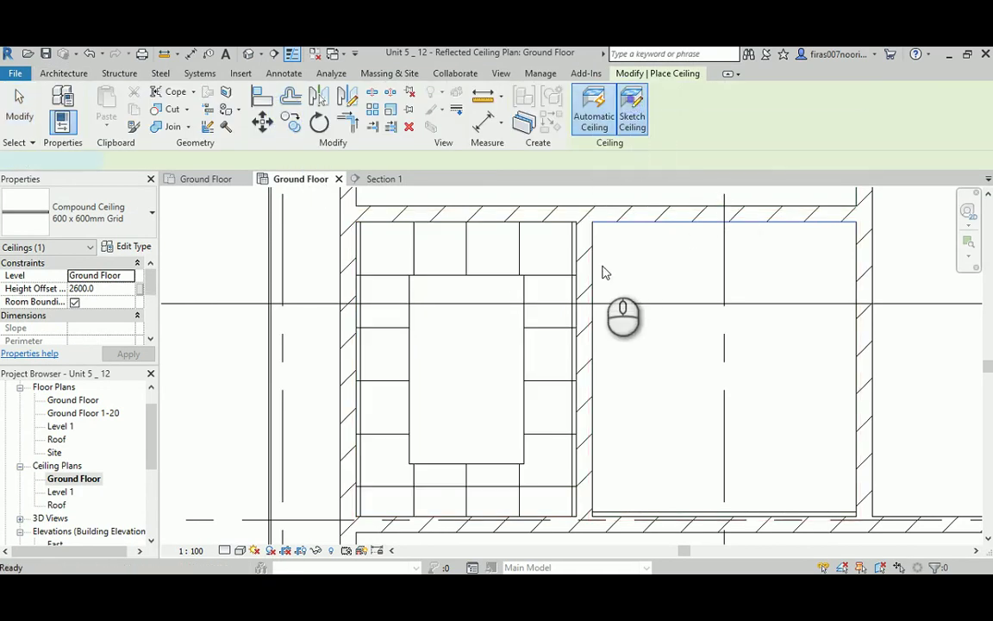
click(436, 276)
click(409, 337)
click(447, 464)
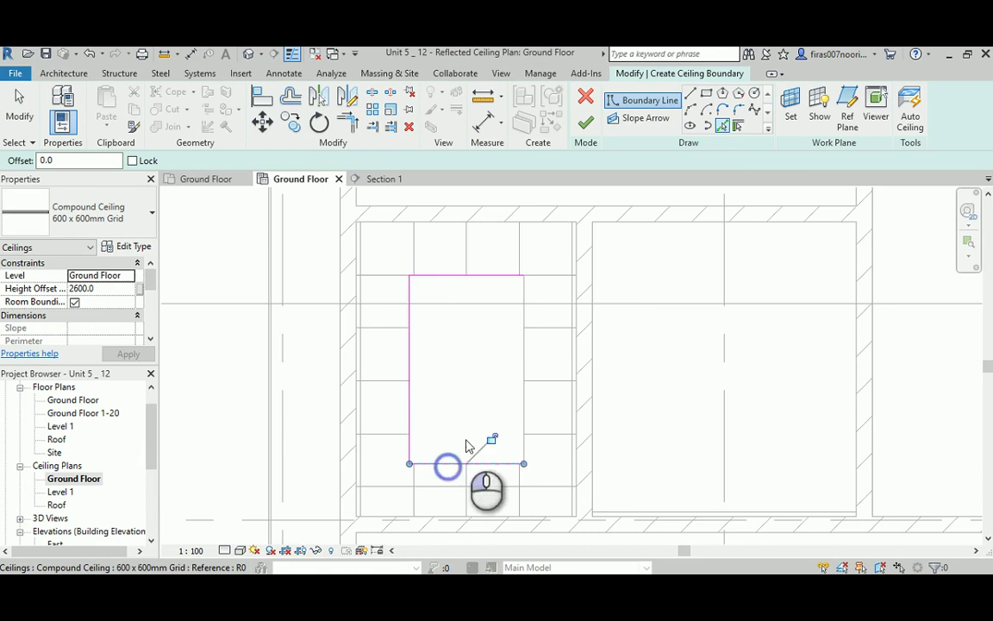
click(522, 358)
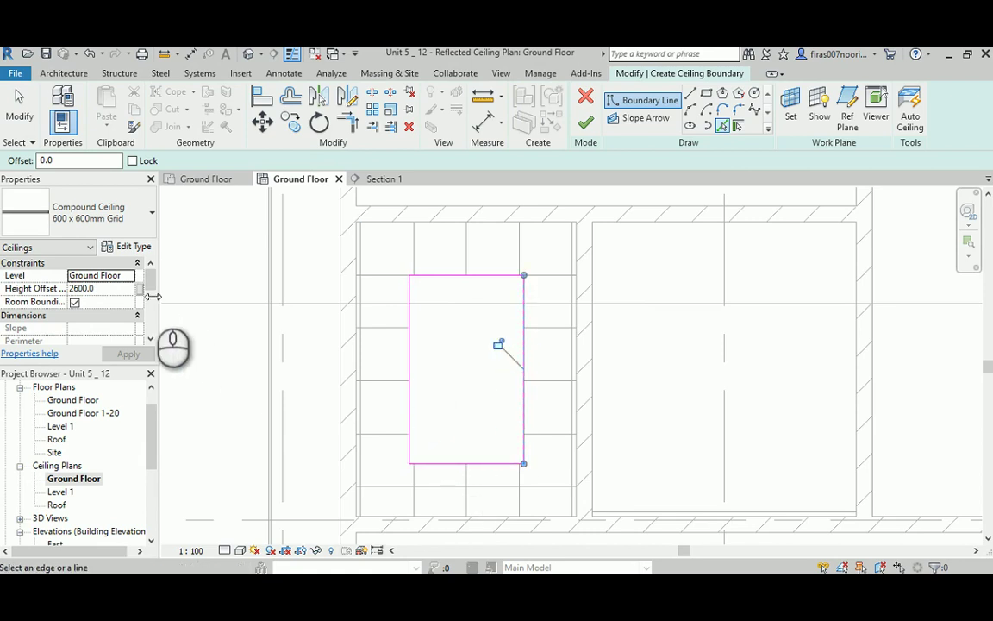
- Make it Compound Ceiling Plain at 2400 height offset and finish the sketch
click(121, 223)
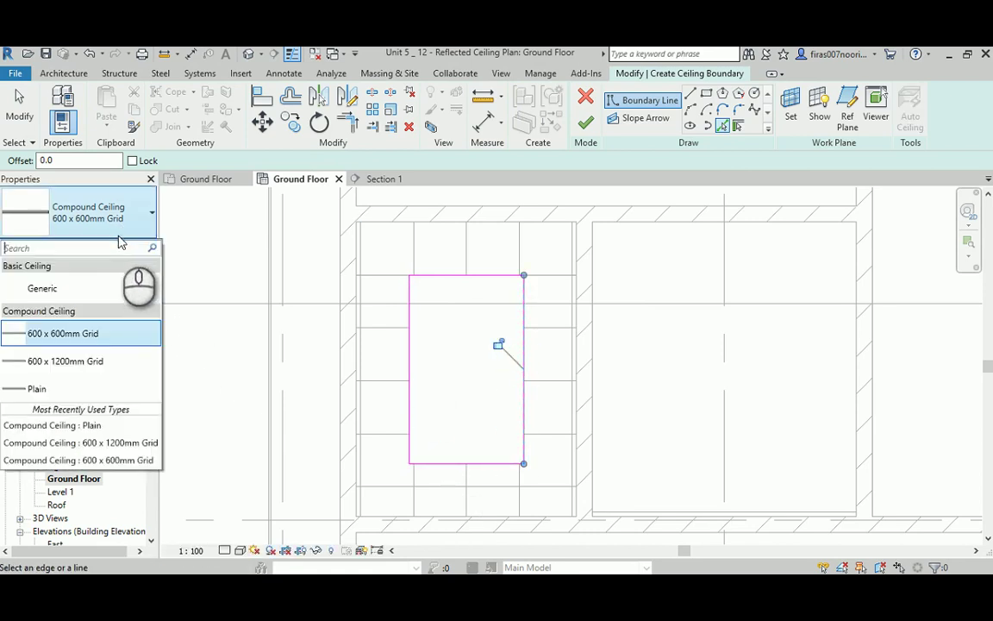
click(37, 391)
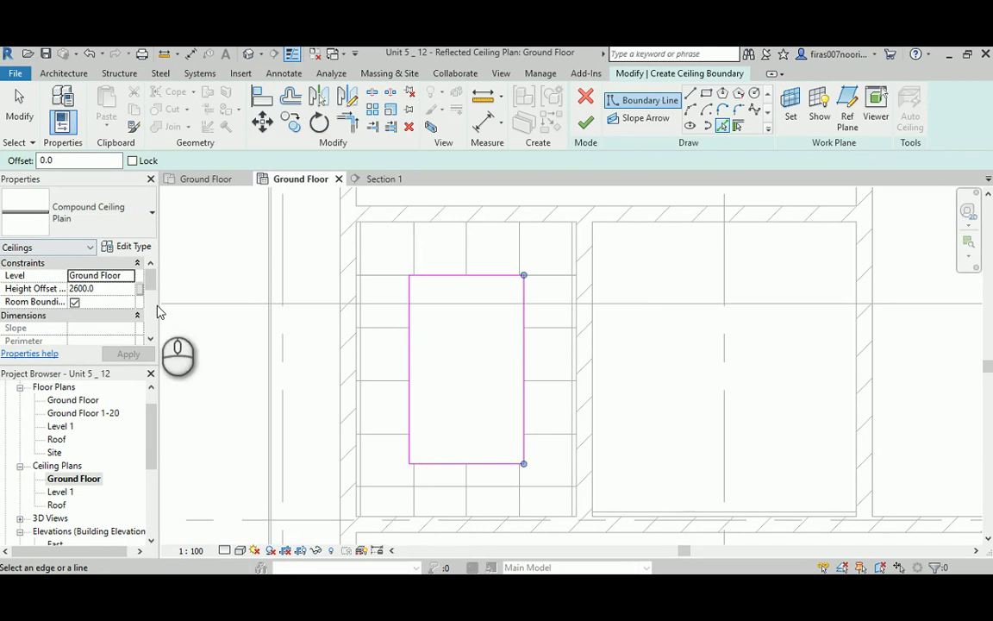
click(99, 289)
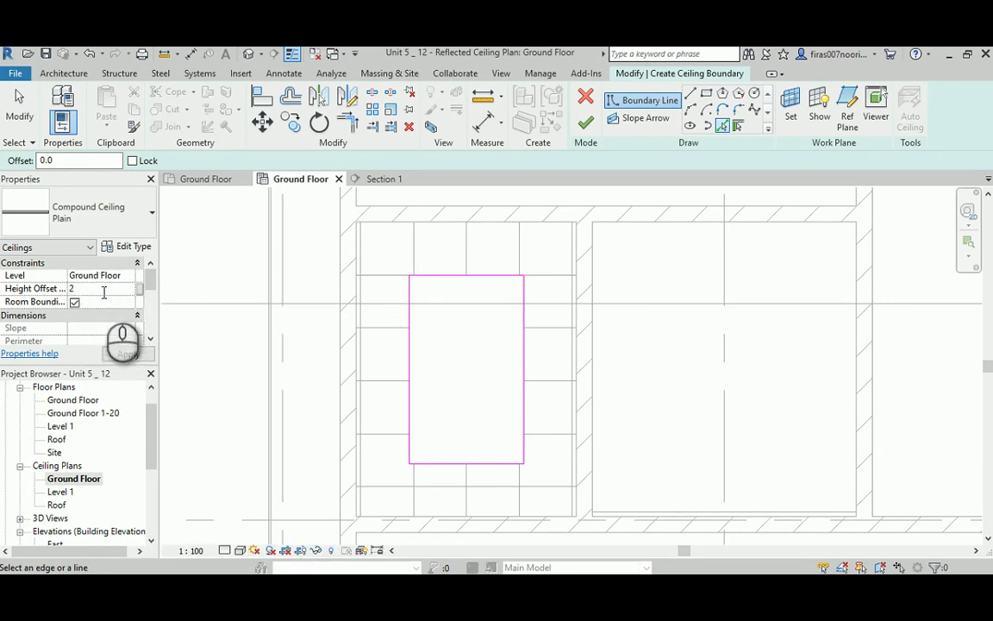
text(2400)
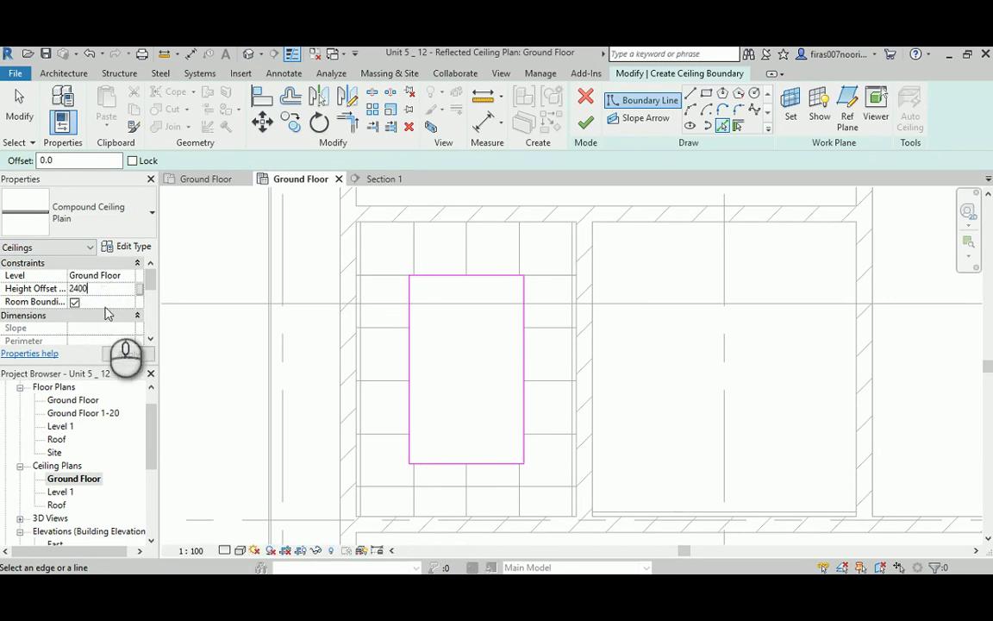
click(127, 354)
click(586, 127)
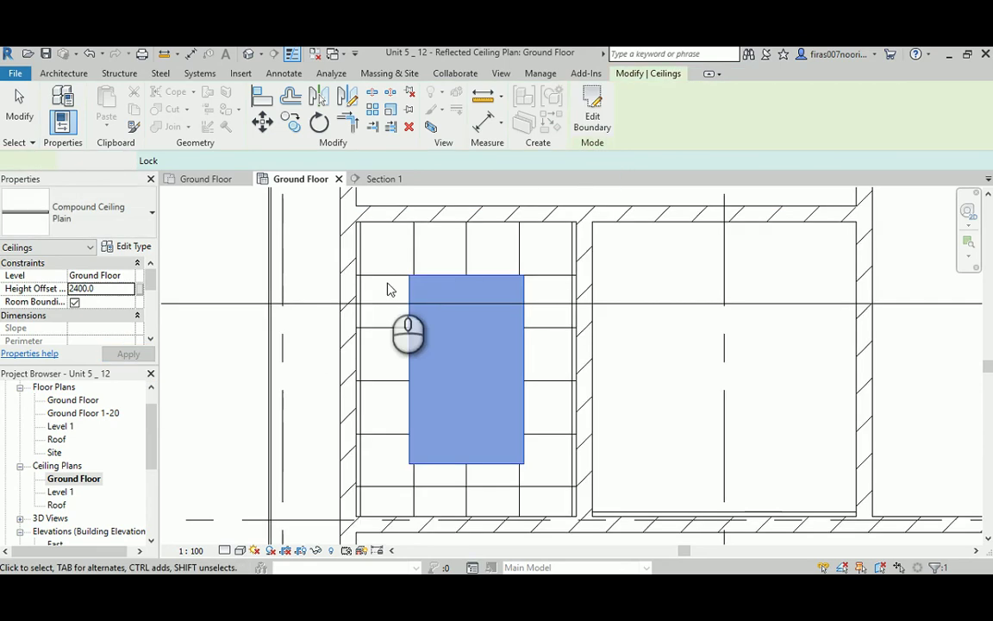
click(206, 386)
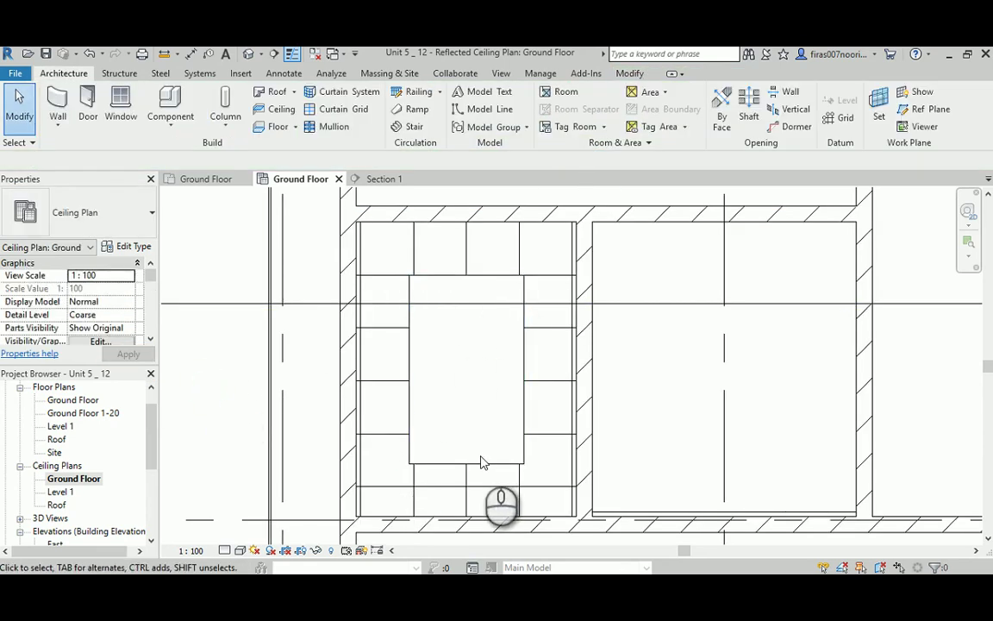
- Pan the ceiling plan to the section head and open Section 1
middle_drag(328, 358, 577, 423)
scroll(561, 422, down, 3)
middle_drag(359, 401, 555, 404)
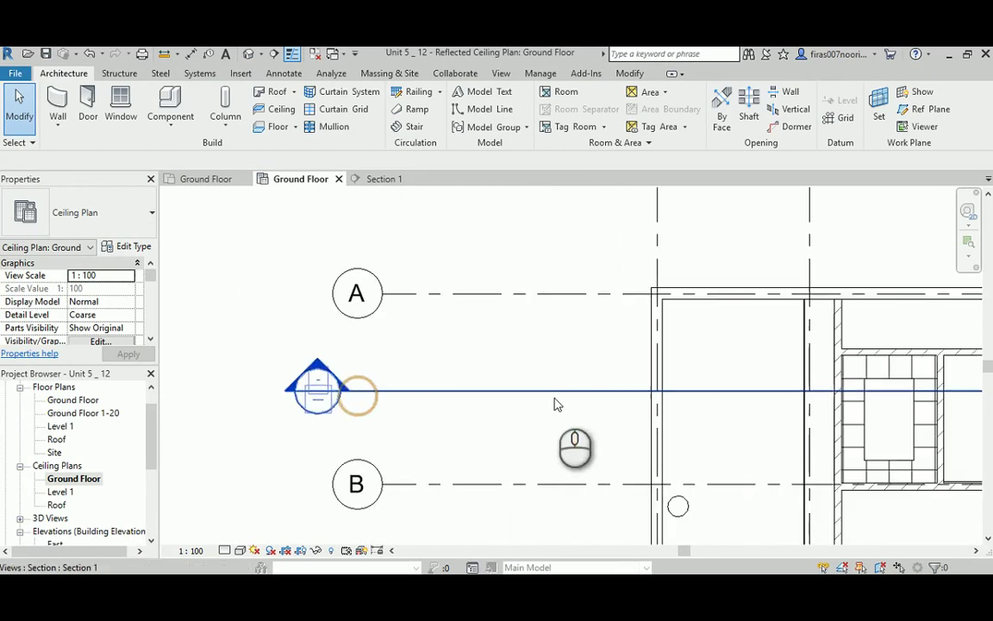
double_click(317, 368)
- Zoom in and select the lower plain ceiling to check it sits below the grid ceiling
scroll(535, 402, up, 2)
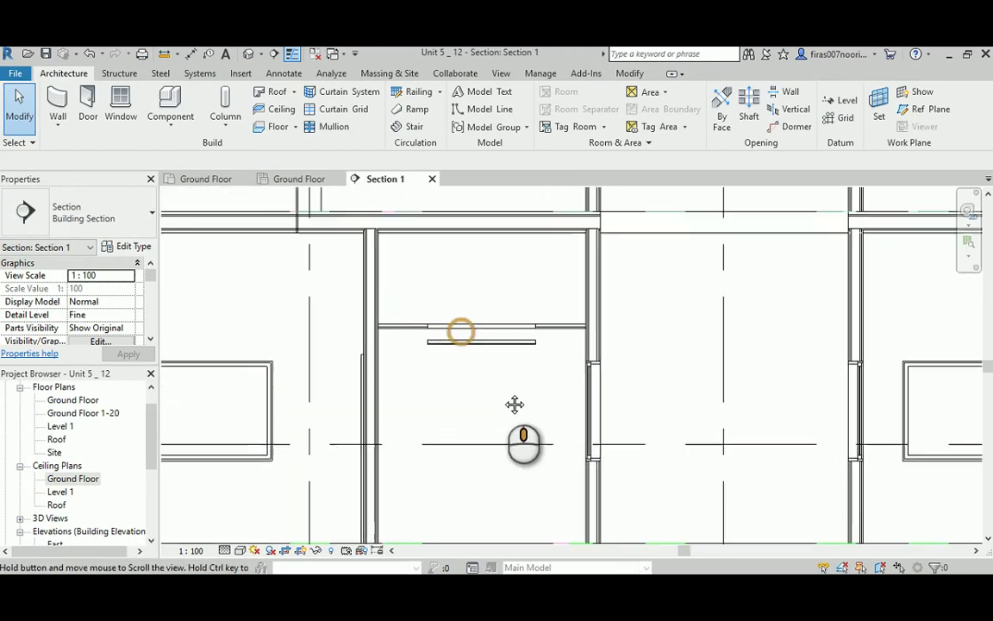
scroll(490, 386, up, 2)
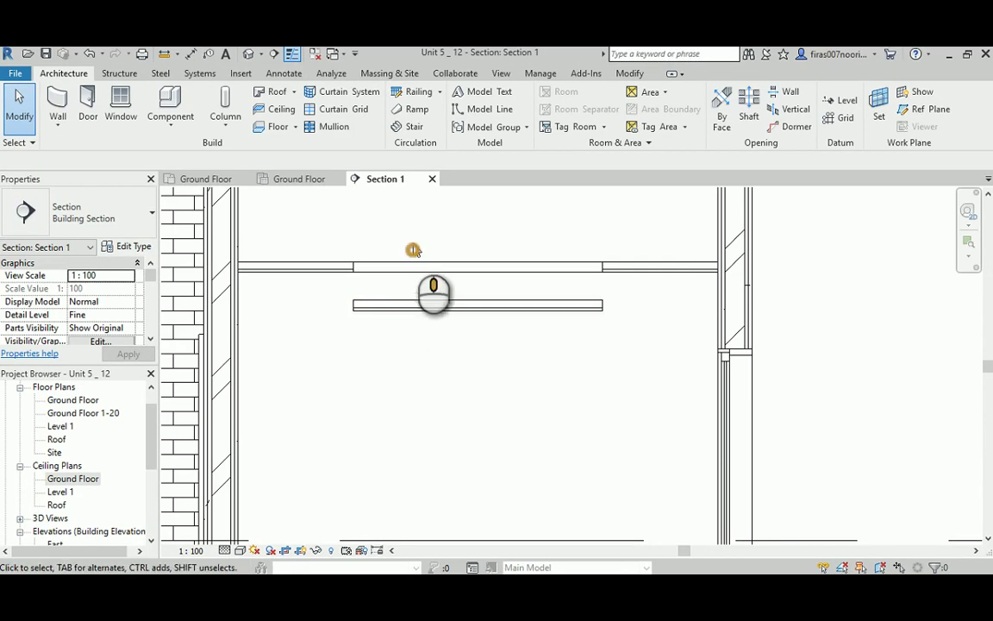
middle_drag(412, 250, 395, 333)
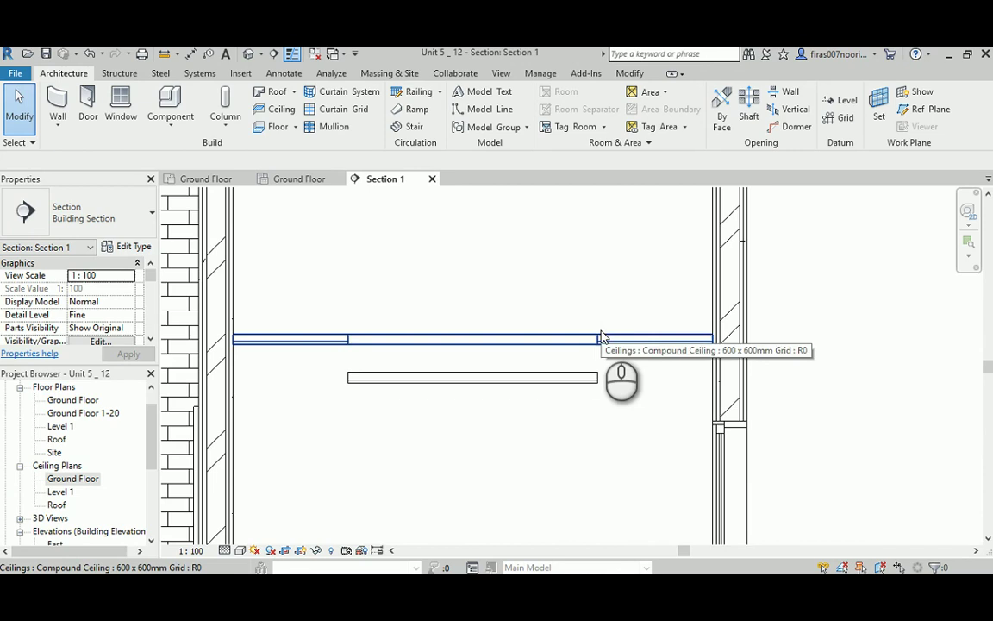
click(408, 392)
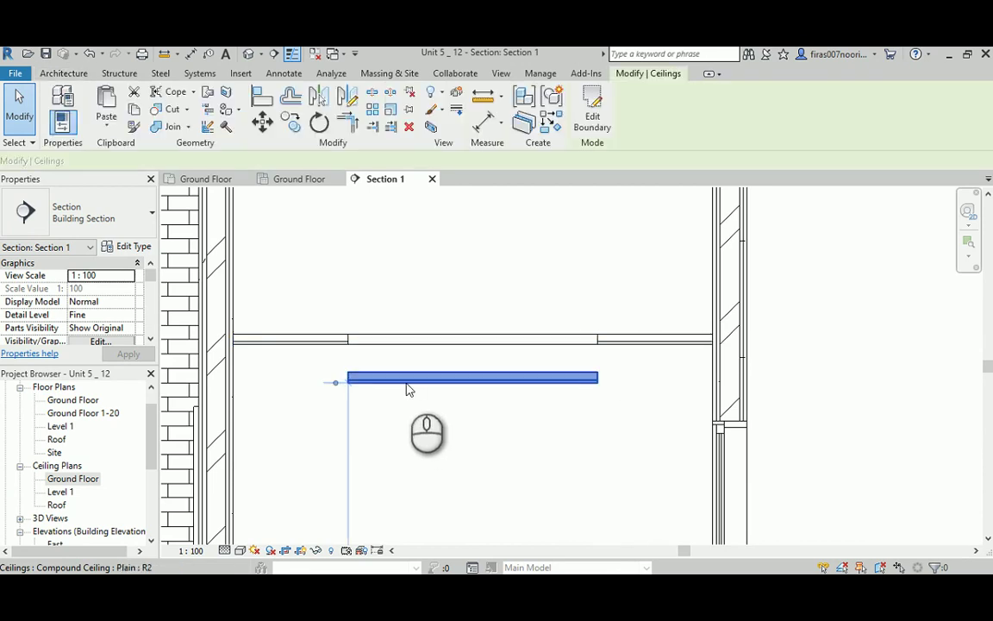
click(290, 394)
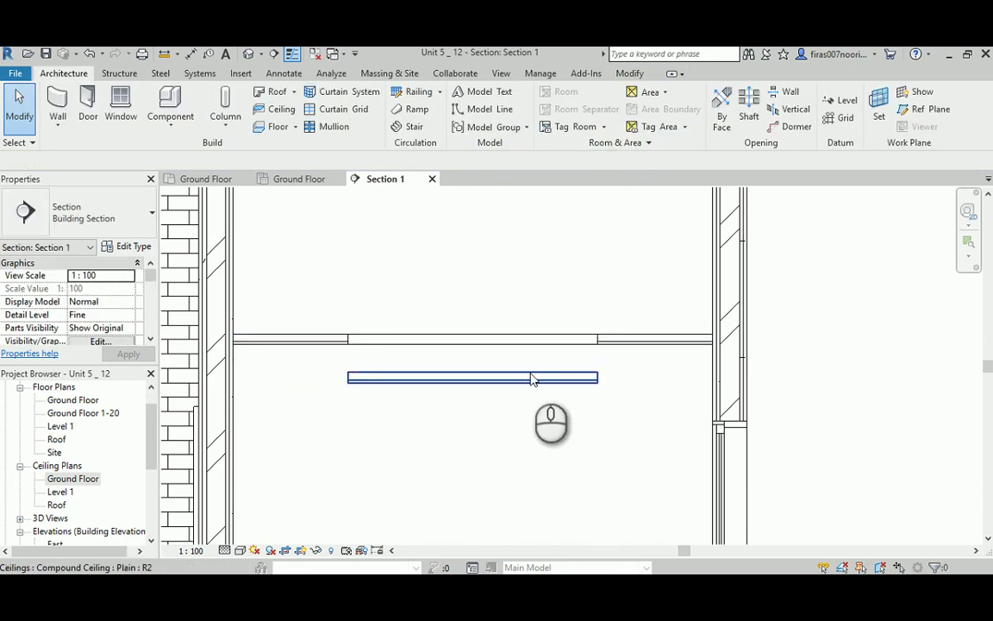
middle_drag(509, 457, 501, 334)
scroll(488, 329, down, 1)
scroll(488, 329, down, 2)
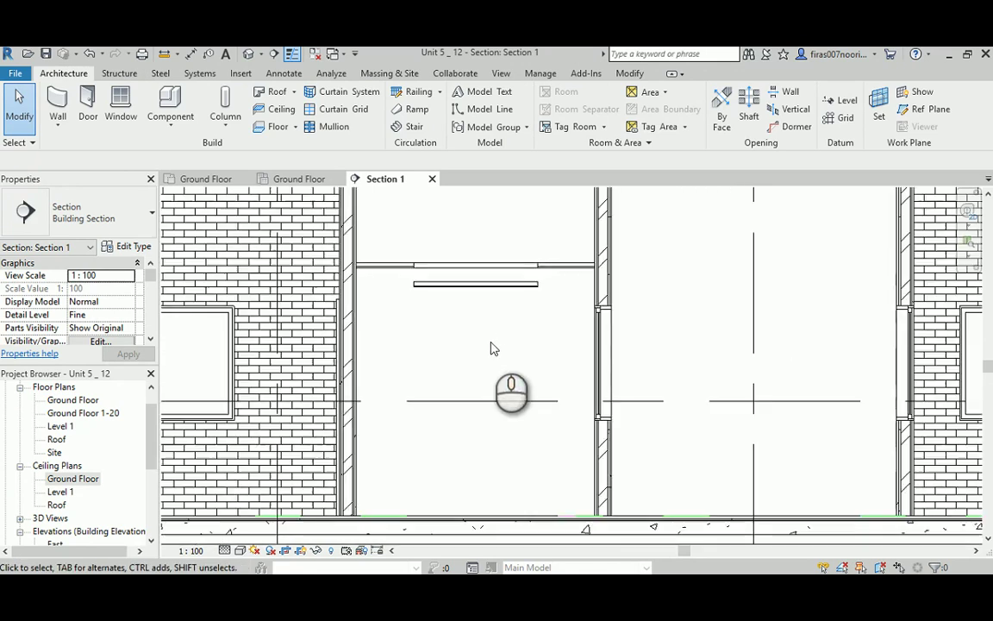
- Reopen the Ground Floor ceiling plan, zoom in, and expand the Architecture Component dropdown
double_click(72, 479)
scroll(652, 383, up, 2)
scroll(583, 298, up, 1)
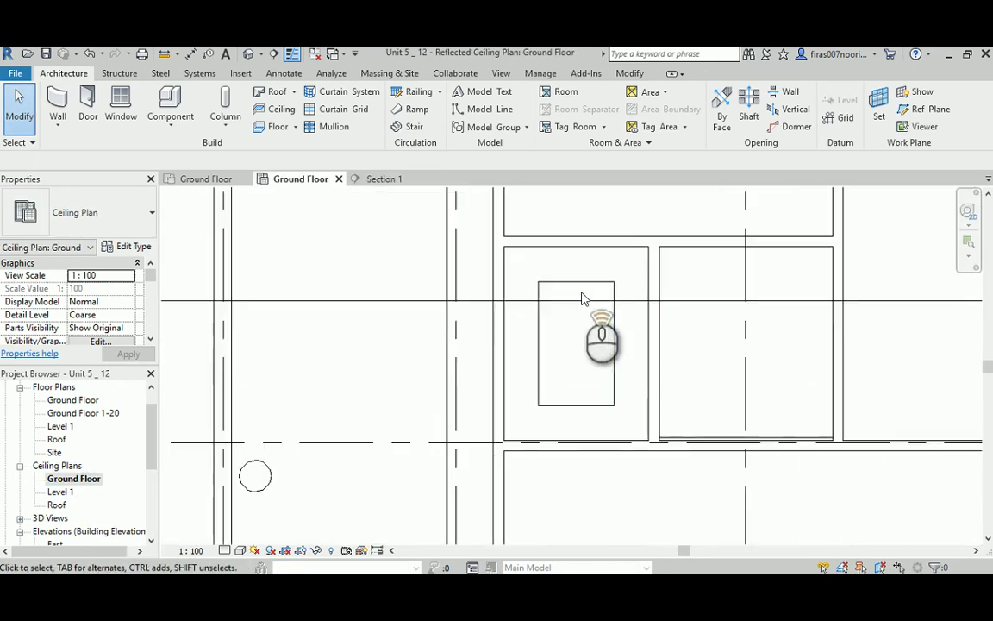
scroll(603, 379, up, 1)
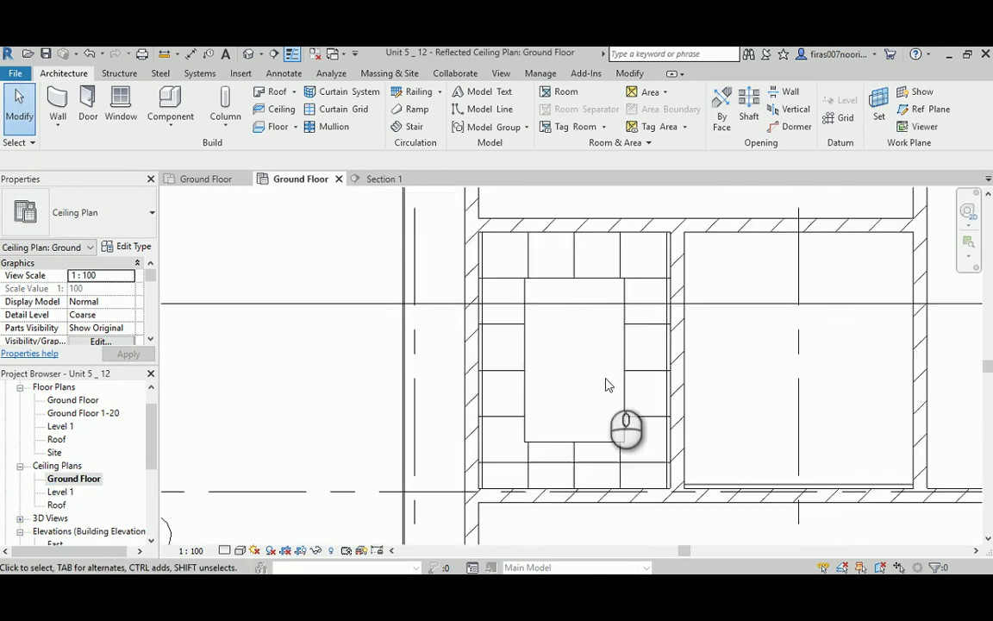
click(166, 128)
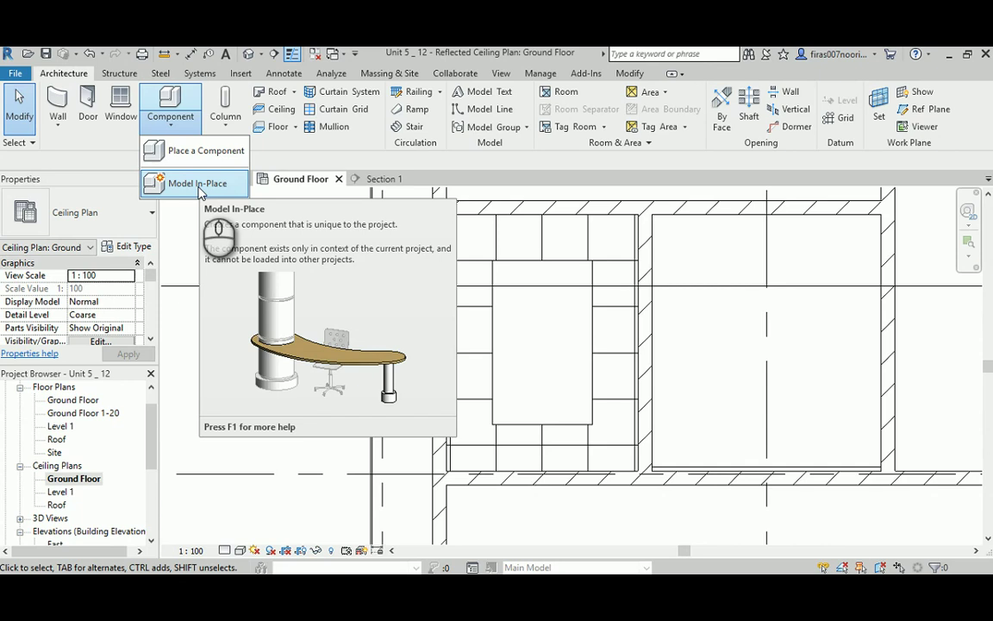
- Create a Model In-Place component in the Ceilings category named Ceilings 1
click(178, 186)
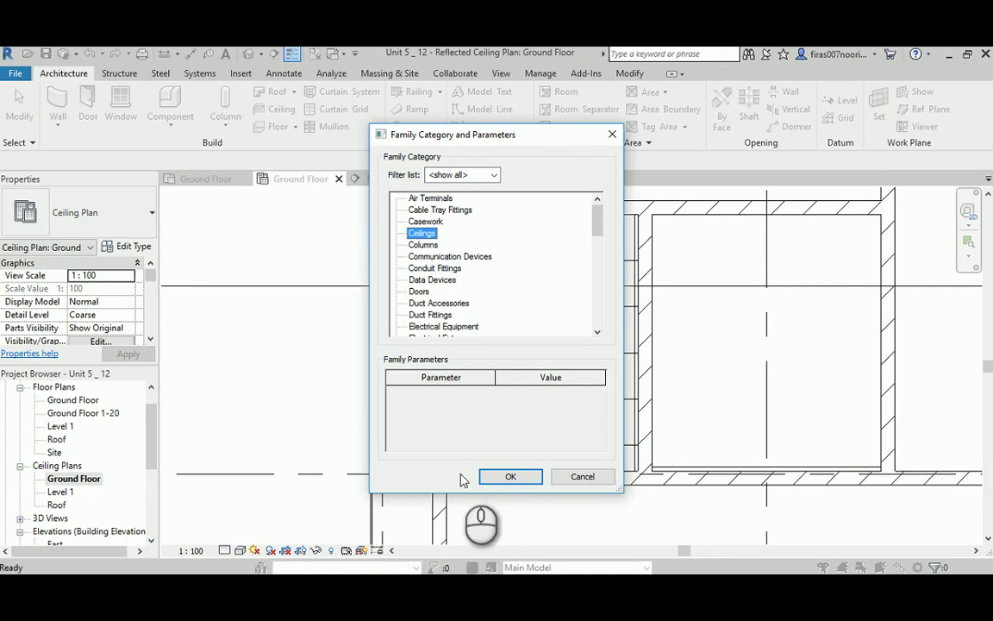
click(508, 476)
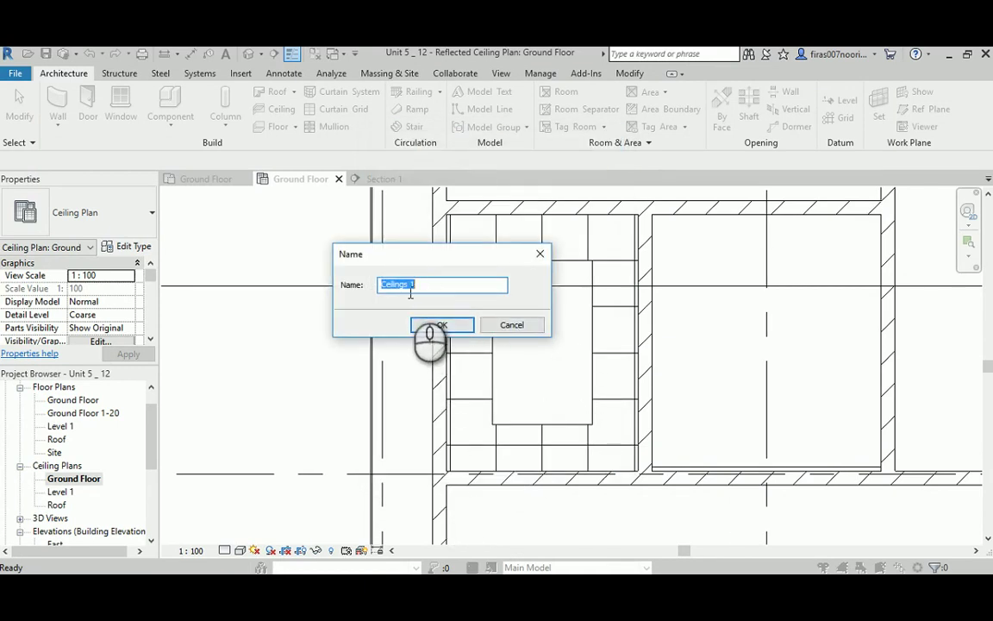
click(430, 330)
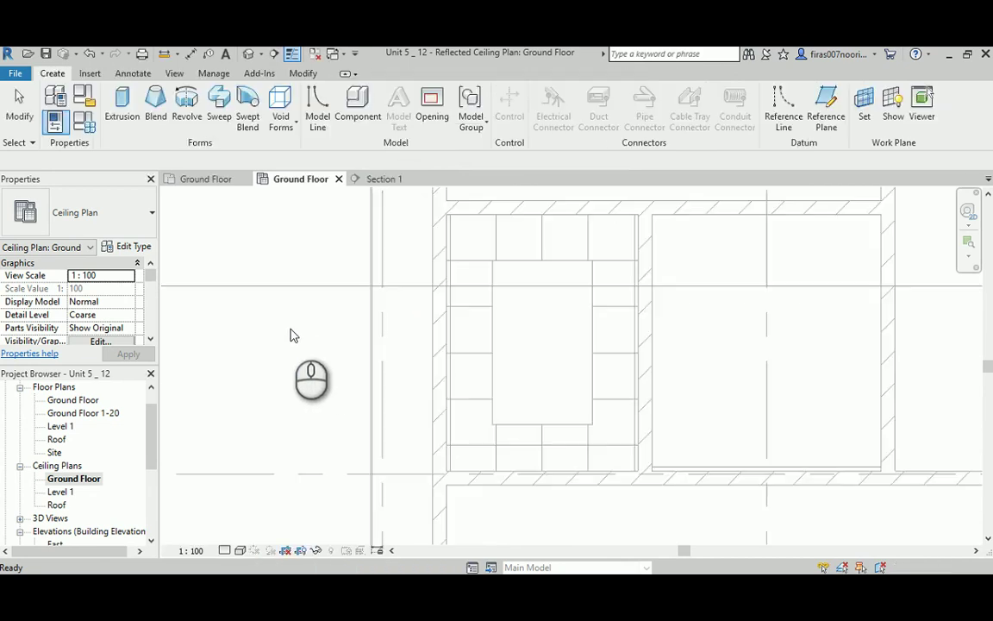
- Start an extrusion by picking the plain ceiling's four edges, with depth 50
click(122, 103)
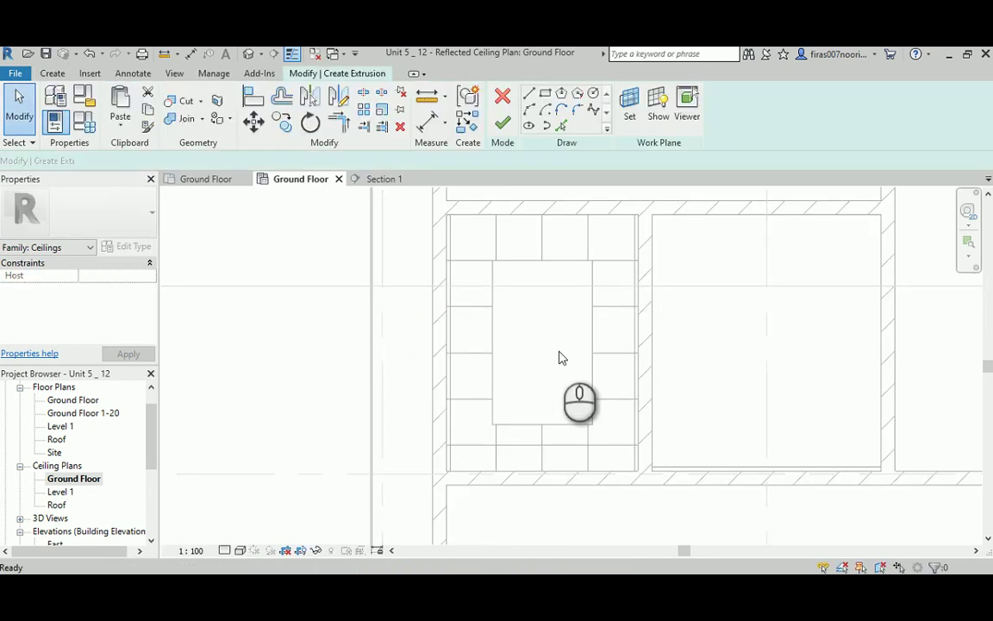
click(561, 127)
click(530, 272)
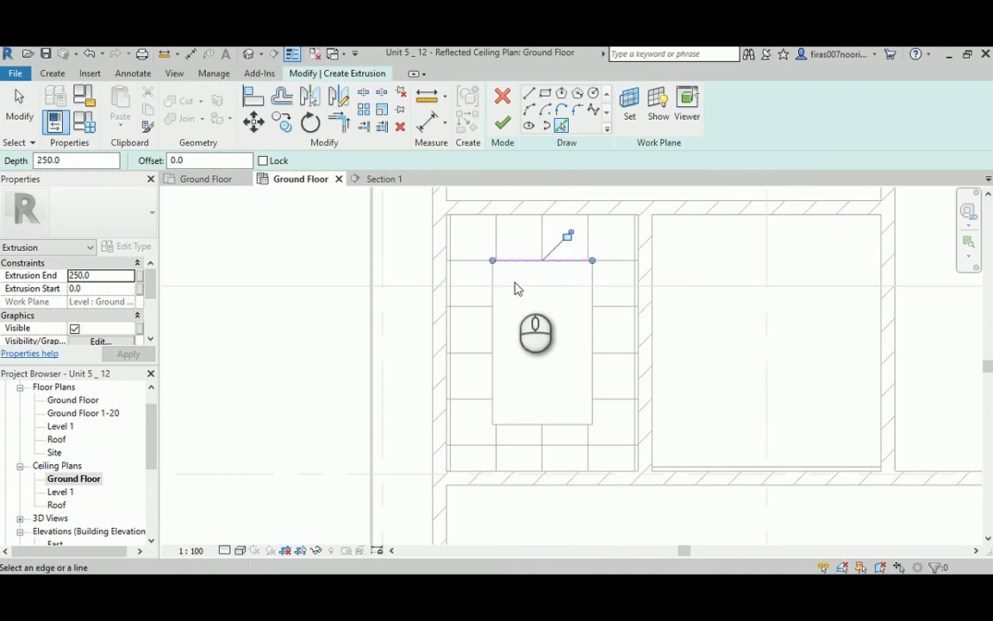
click(494, 288)
click(524, 424)
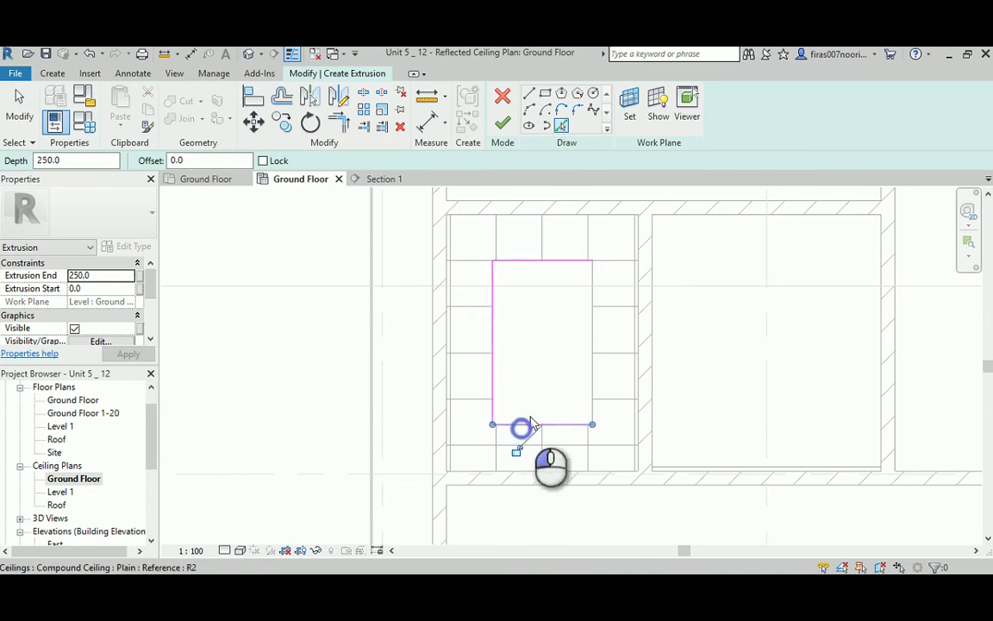
click(594, 339)
double_click(75, 159)
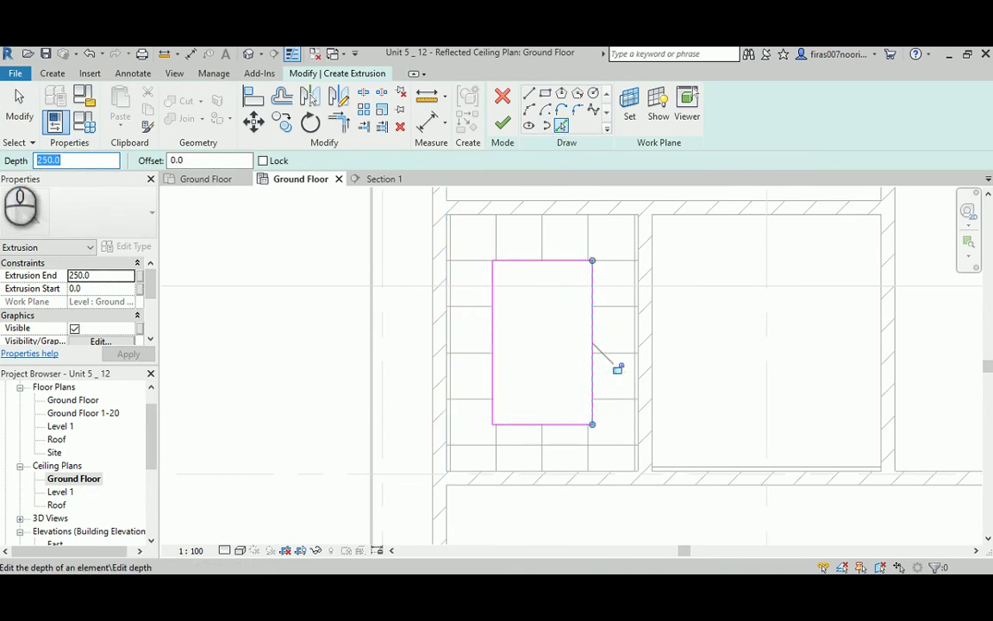
key(Return)
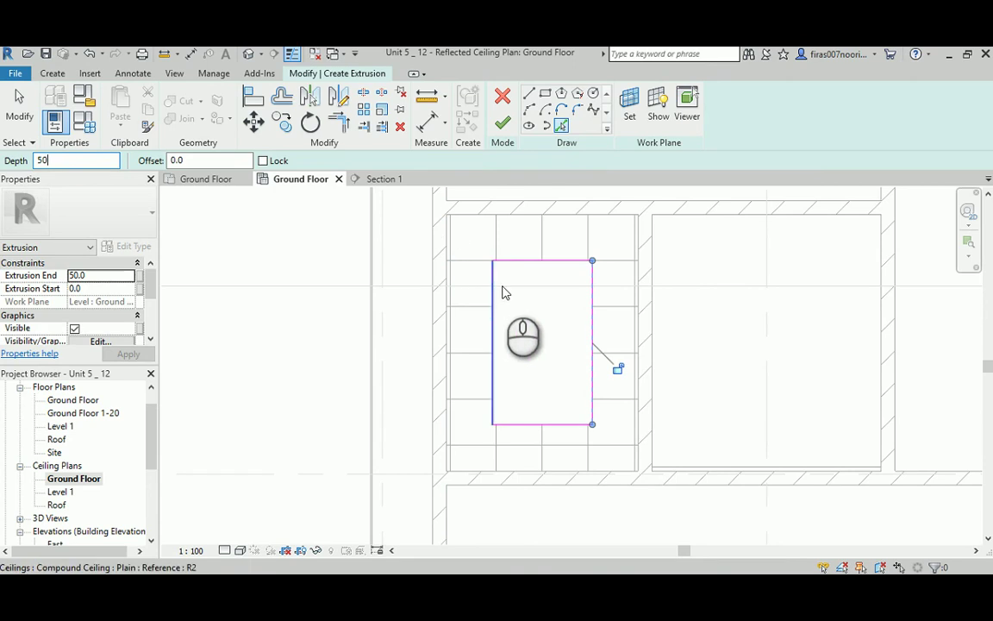
- Dismiss the overlapping-lines warning and set depth 0 with a 50 offset
scroll(497, 290, up, 4)
middle_drag(496, 288, 463, 244)
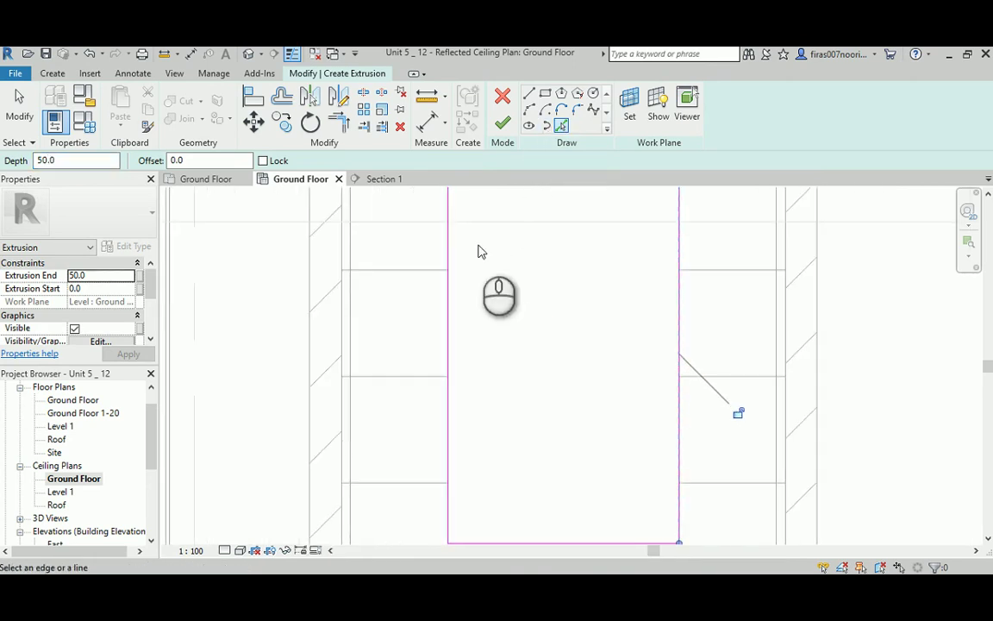
click(450, 247)
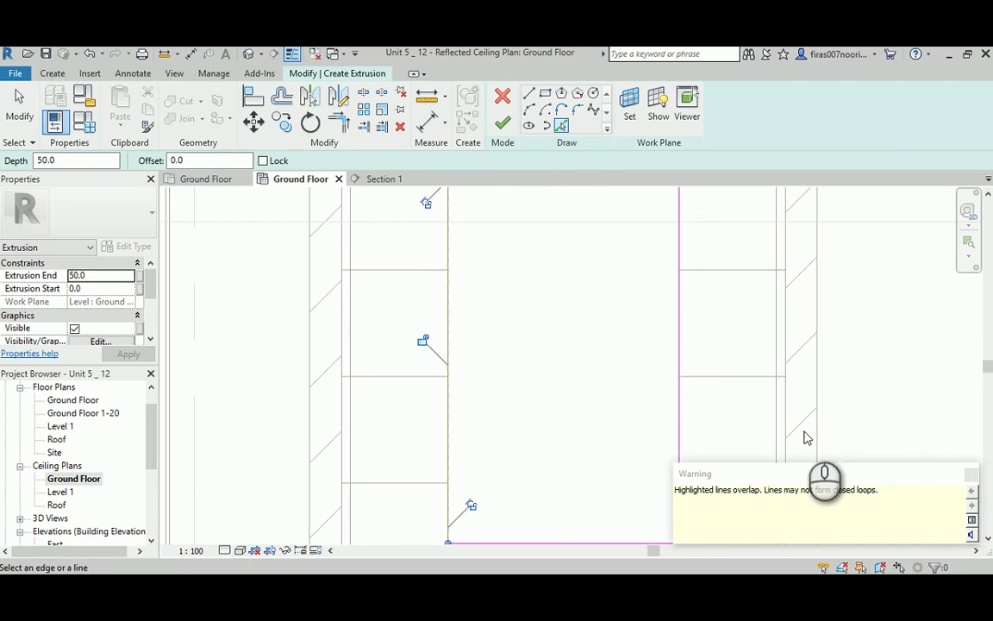
click(971, 475)
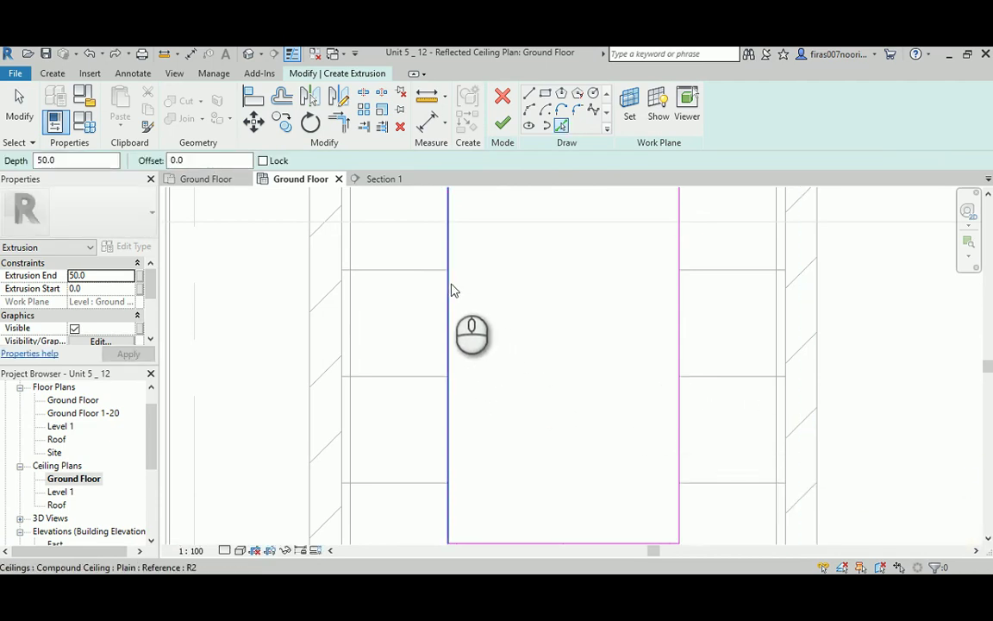
click(75, 161)
text(0)
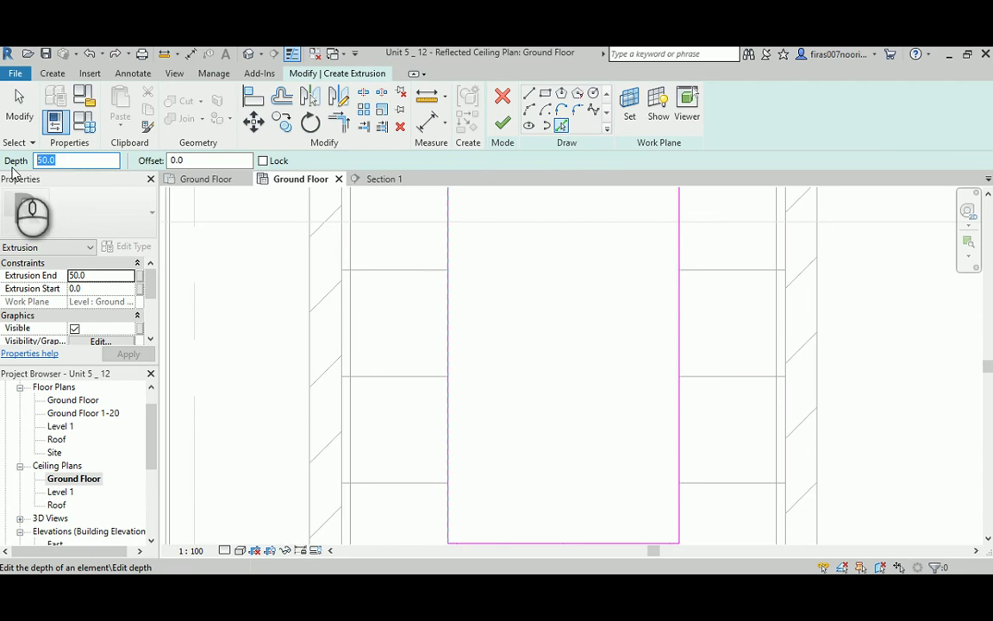
key(Return)
click(185, 160)
text(5)
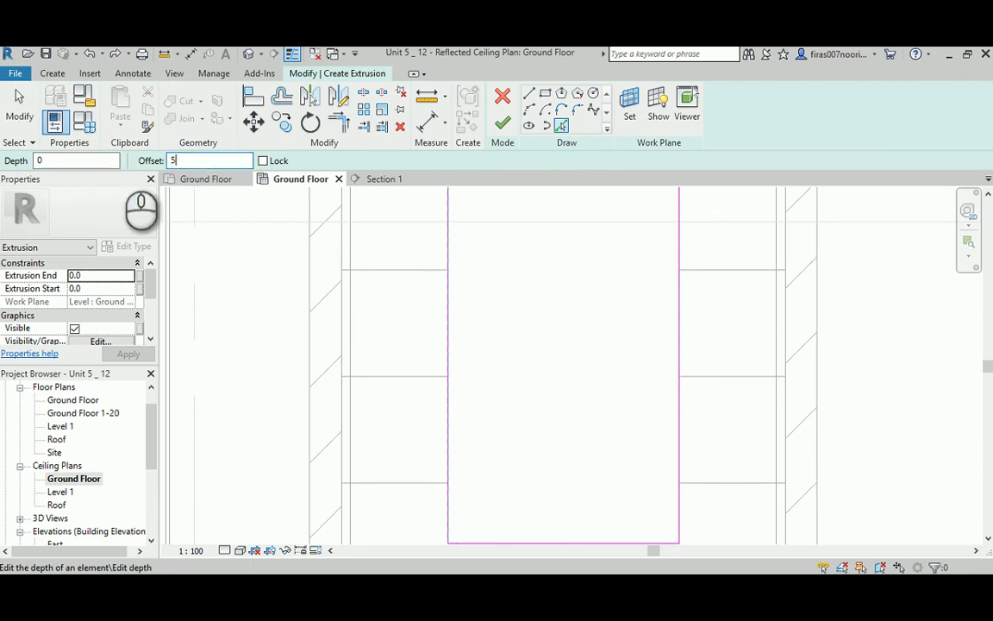
text(0)
key(Return)
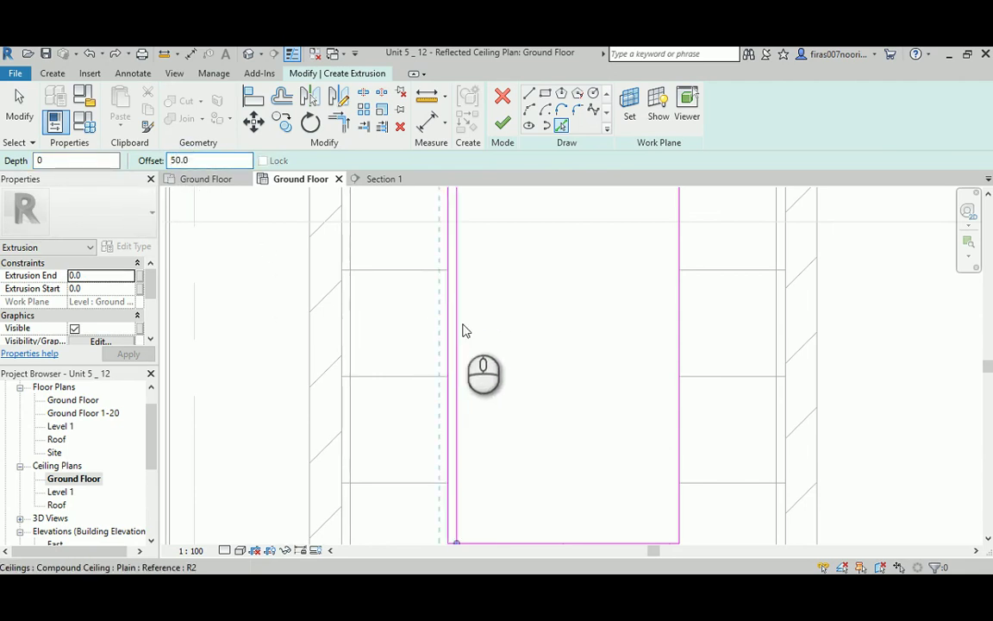
- Add the top offset line and trim the top-left corner with TR
middle_click(677, 313)
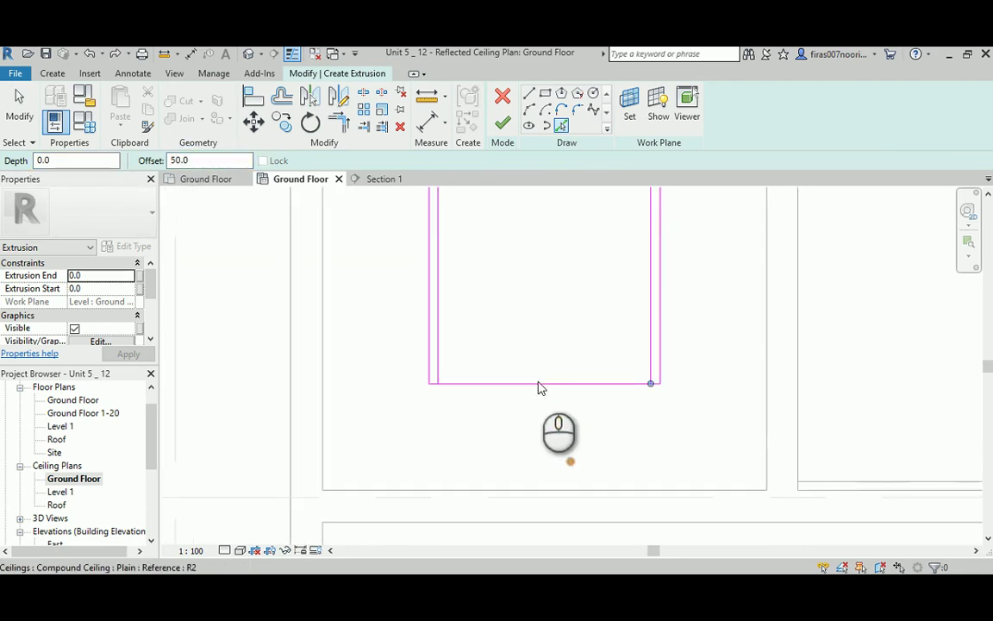
middle_drag(538, 289, 497, 489)
click(491, 264)
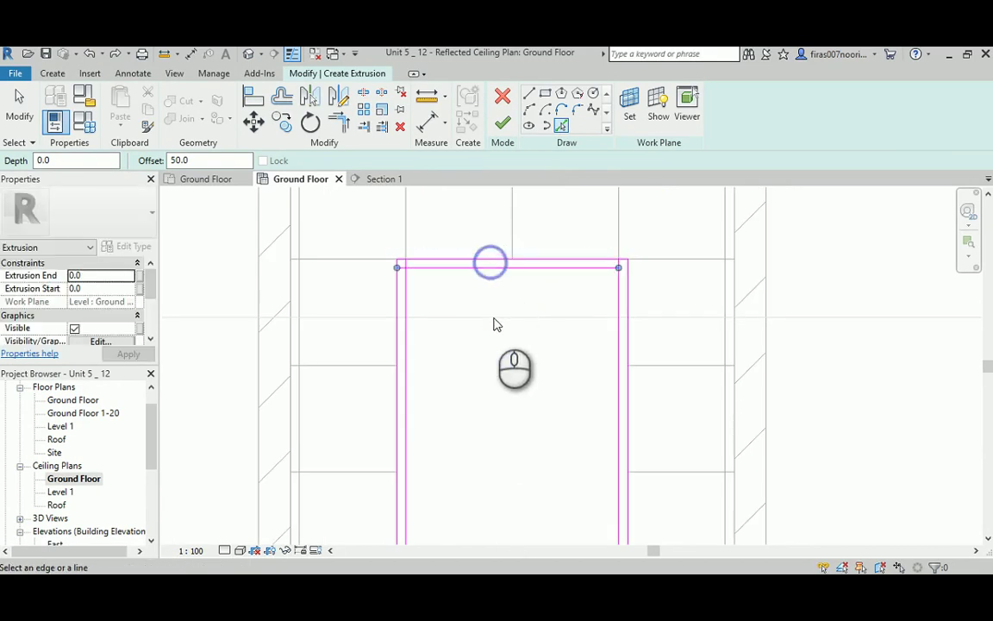
key(t)
key(r)
click(401, 295)
click(430, 271)
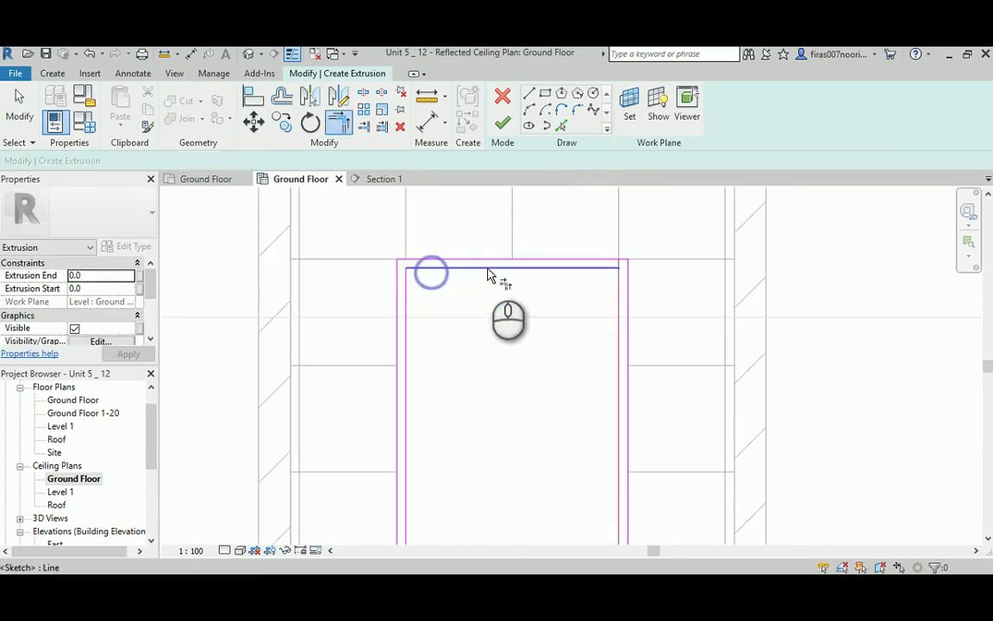
- Trim the bottom-left sketch corner to the bottom line
click(488, 270)
middle_drag(545, 434, 556, 257)
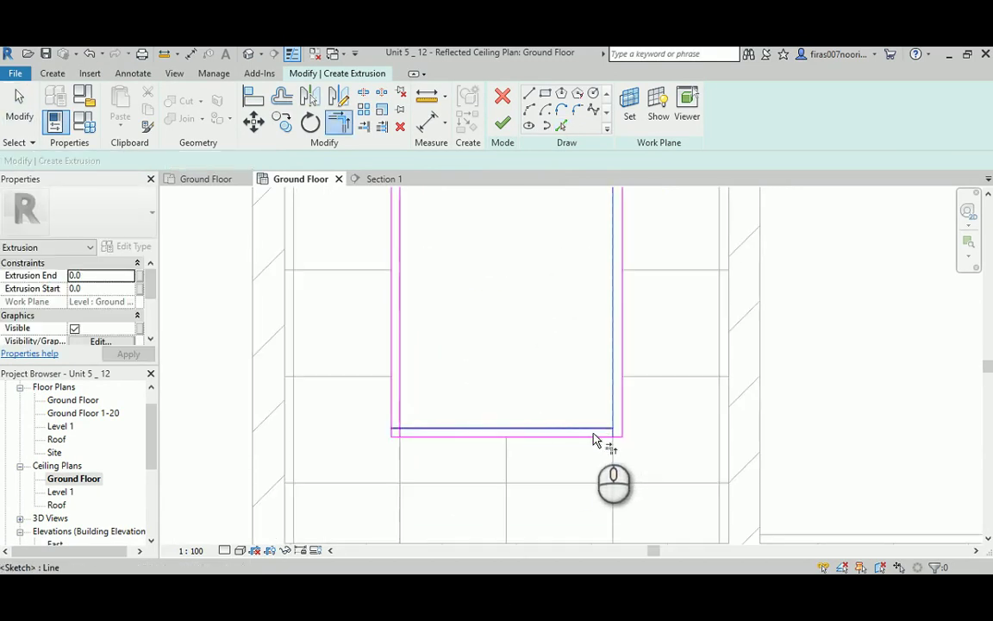
click(594, 429)
click(402, 393)
middle_drag(444, 344, 470, 379)
key(Escape)
key(Escape)
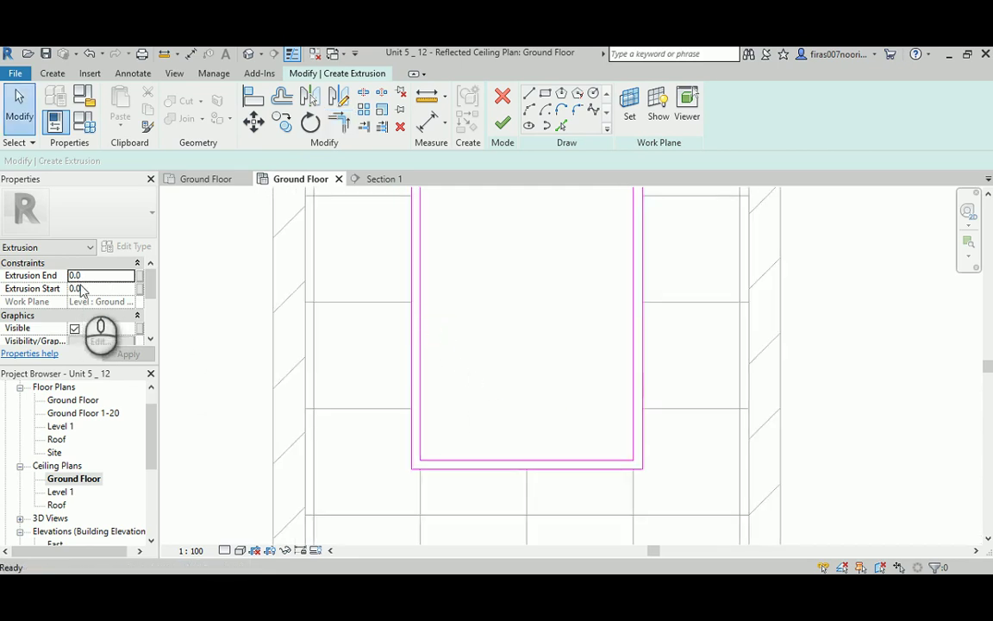
- Finish the extrusion sketch and delete the too-thin extrusion from the error dialog
click(503, 126)
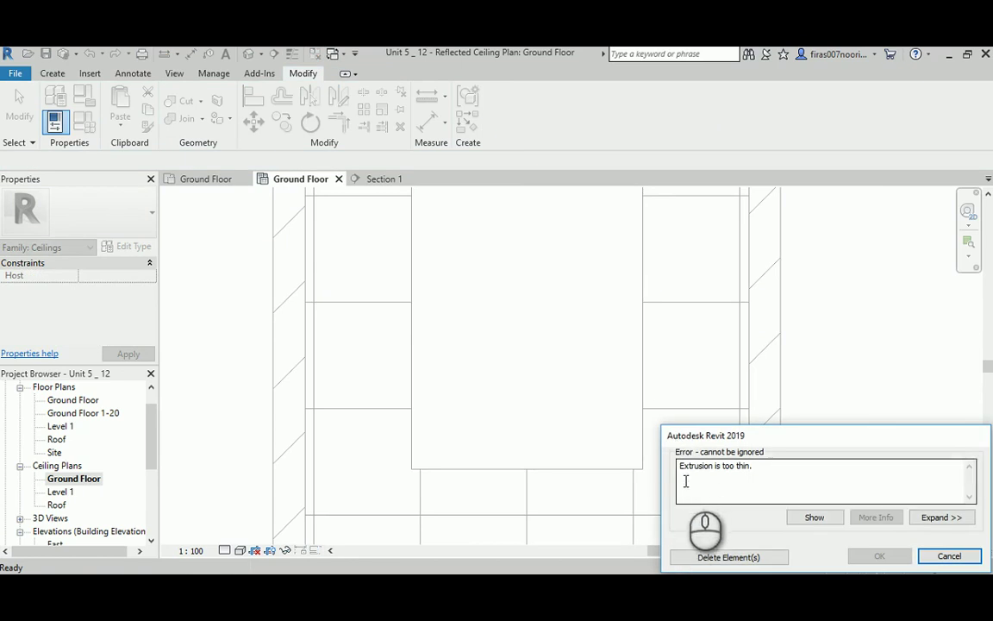
click(507, 345)
middle_drag(499, 410, 617, 428)
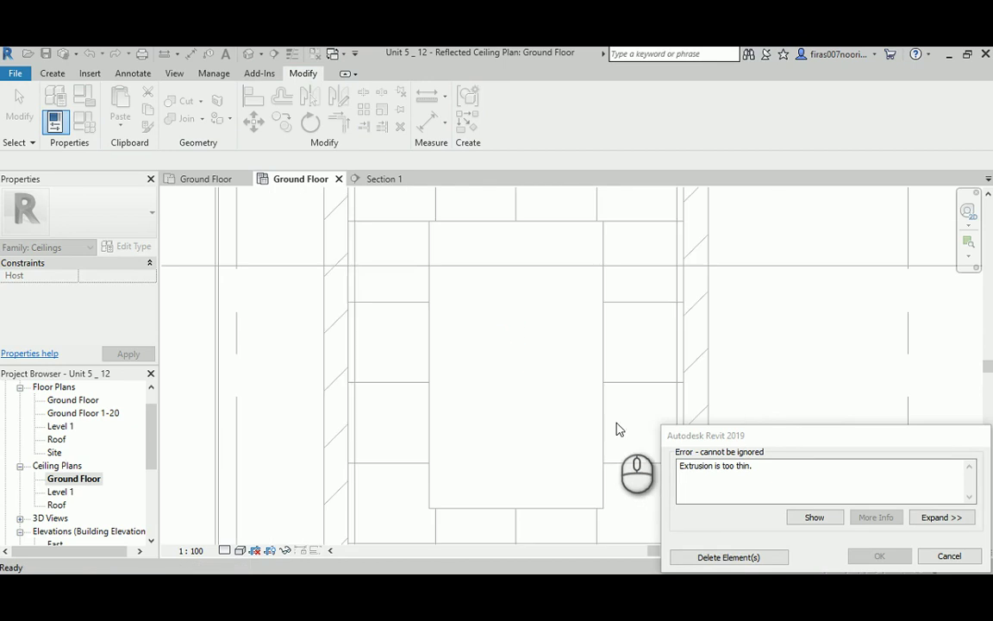
click(729, 557)
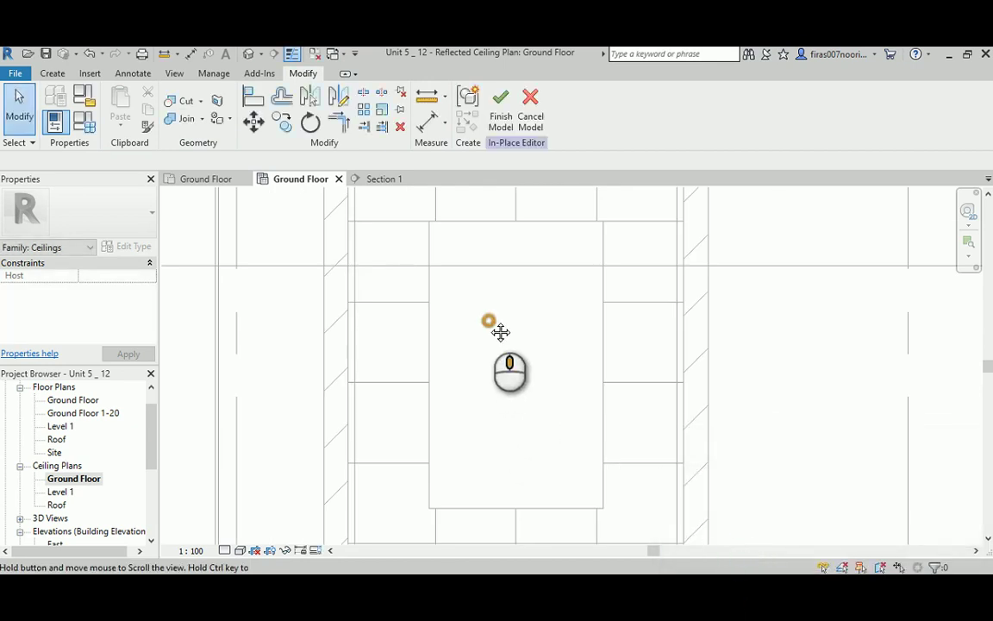
- Finish the in-place model, answer No, then cancel the model and confirm Yes
click(502, 107)
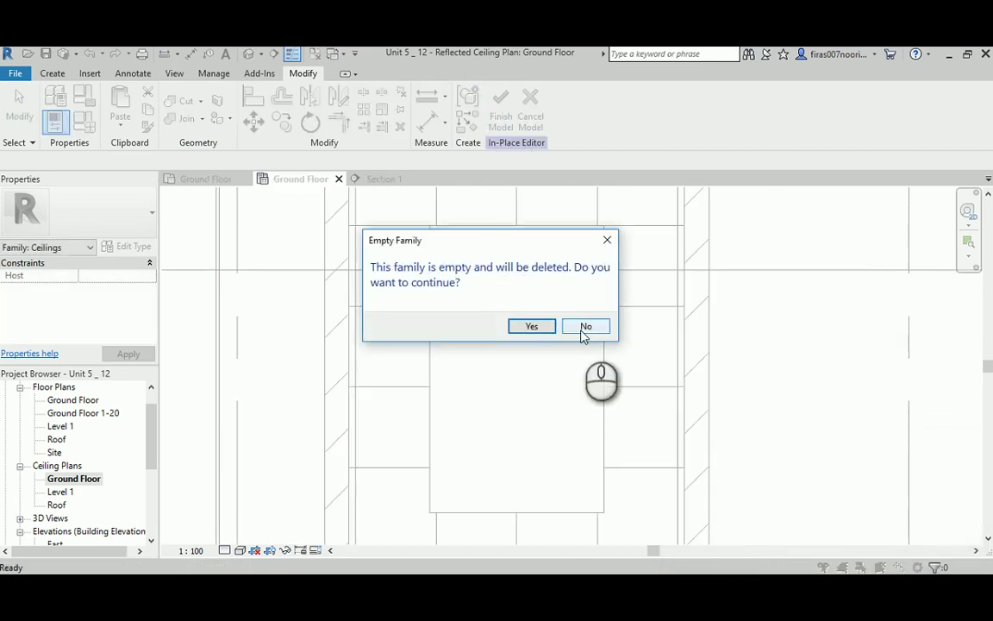
click(586, 326)
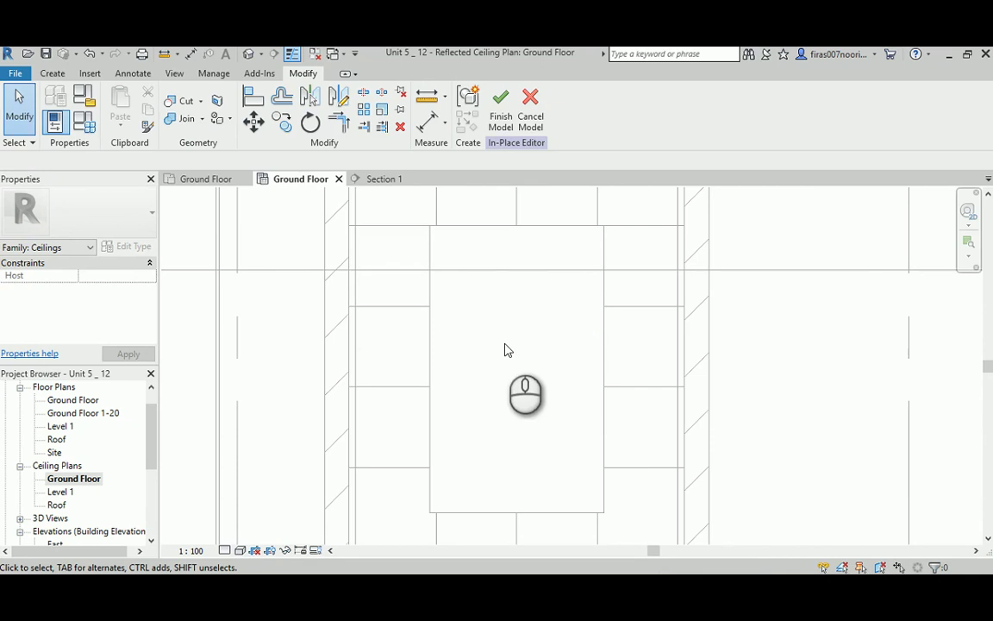
click(530, 108)
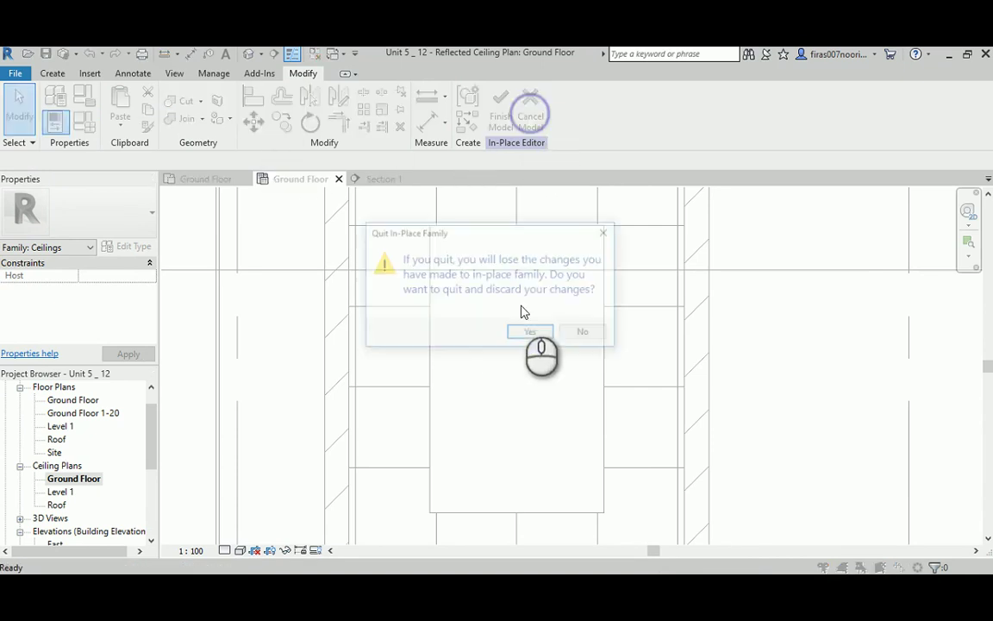
click(532, 332)
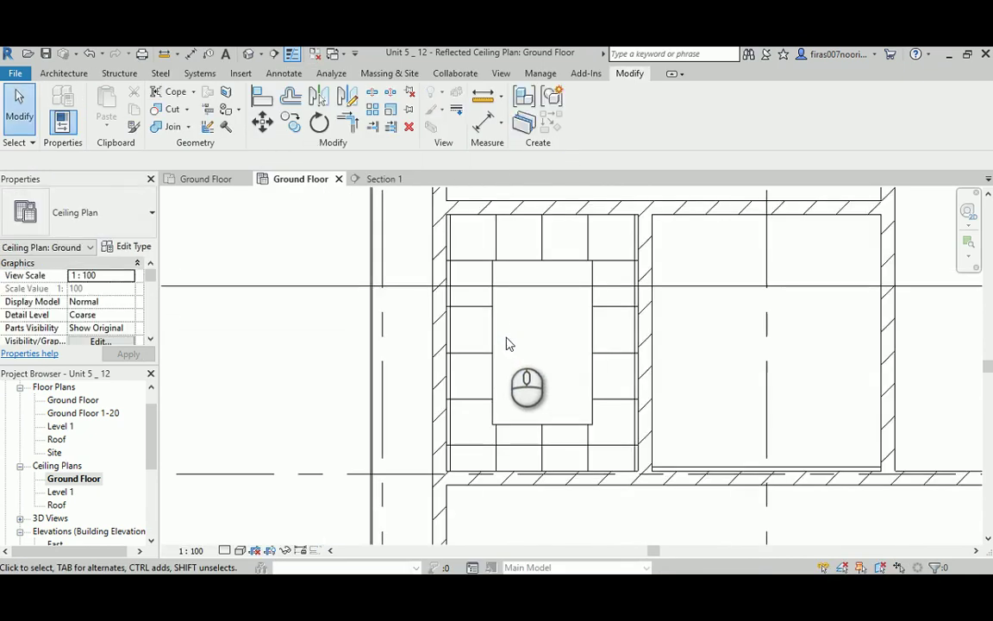
- Start the Ceiling tool, then cancel it
click(60, 74)
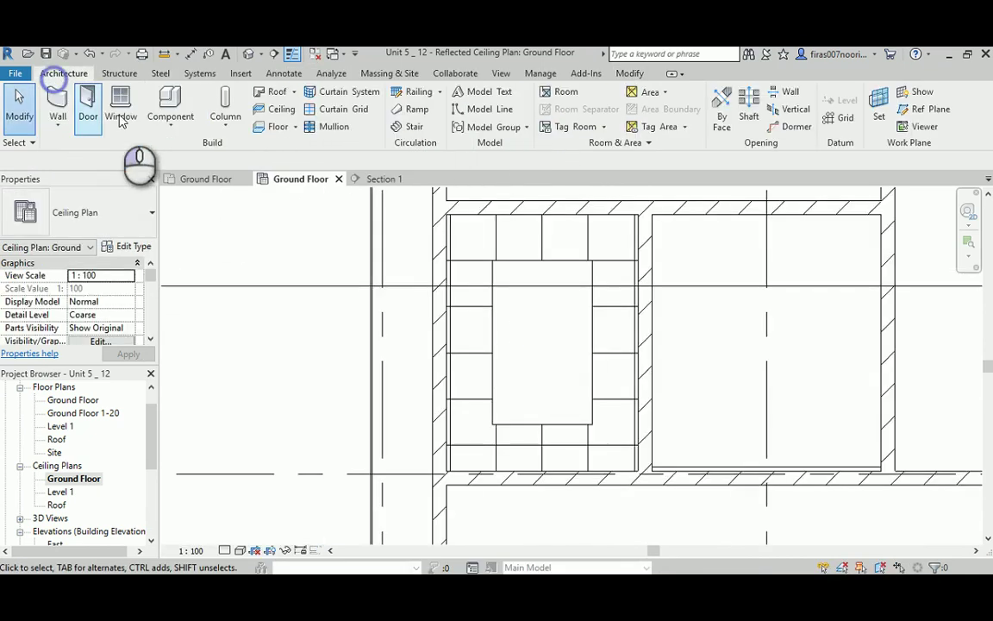
click(261, 113)
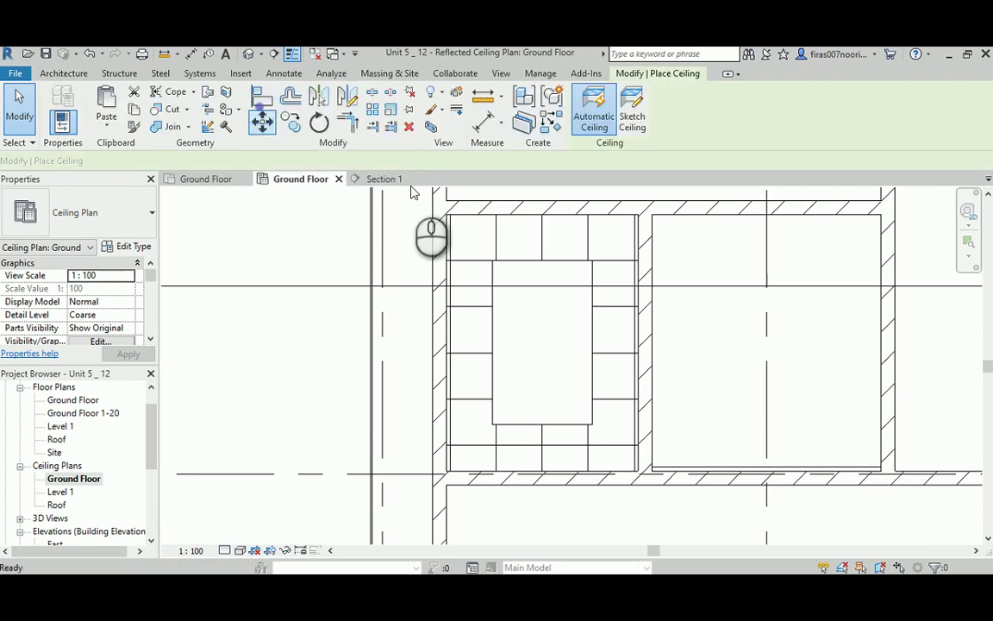
right_click(311, 214)
click(332, 223)
- Create an in-place Ceilings model with the default name and start an Extrusion sketch
click(170, 116)
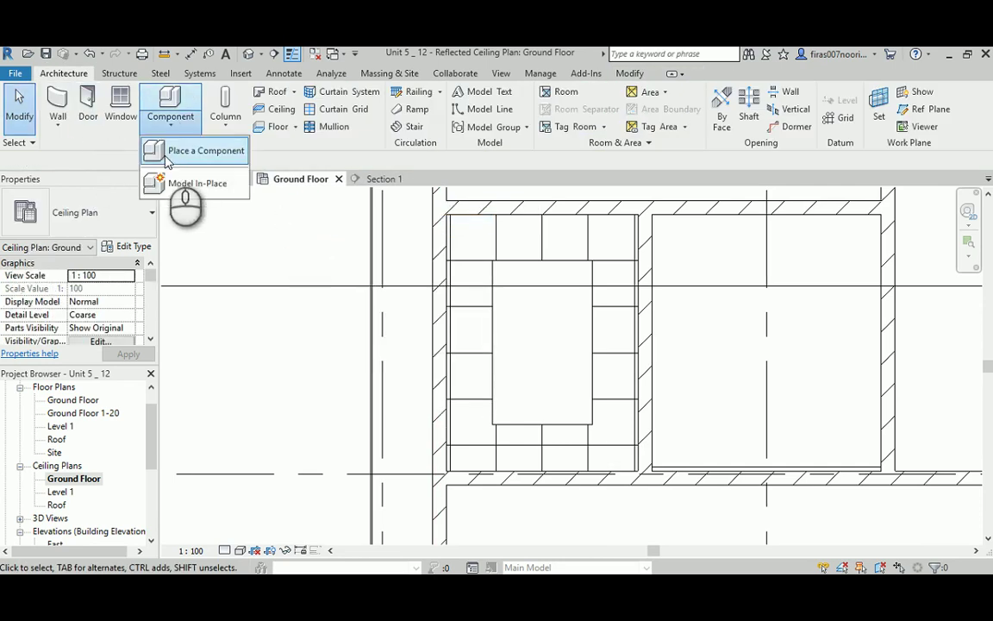
click(179, 184)
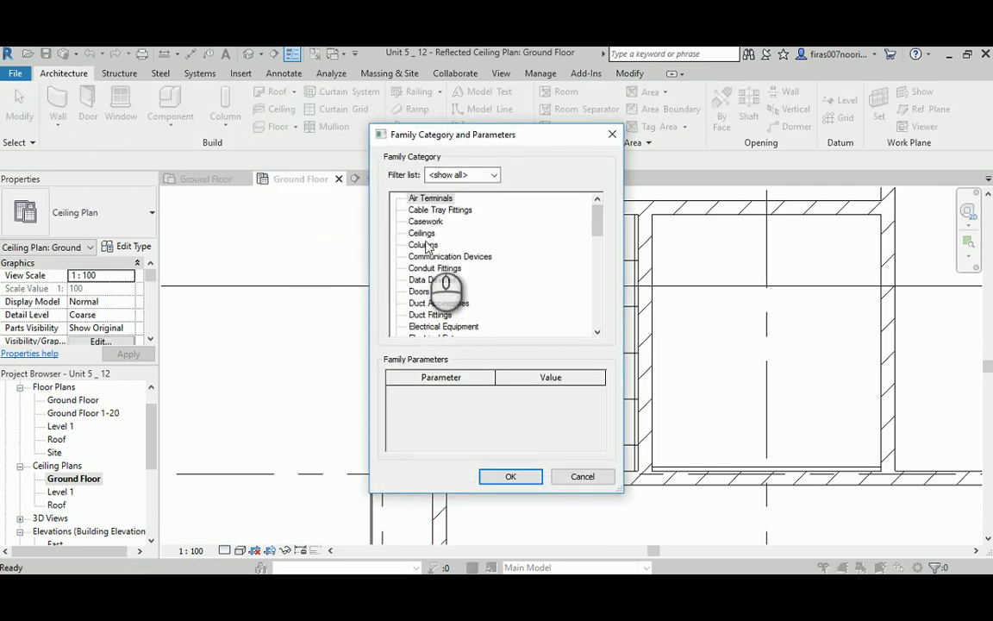
double_click(424, 235)
click(440, 325)
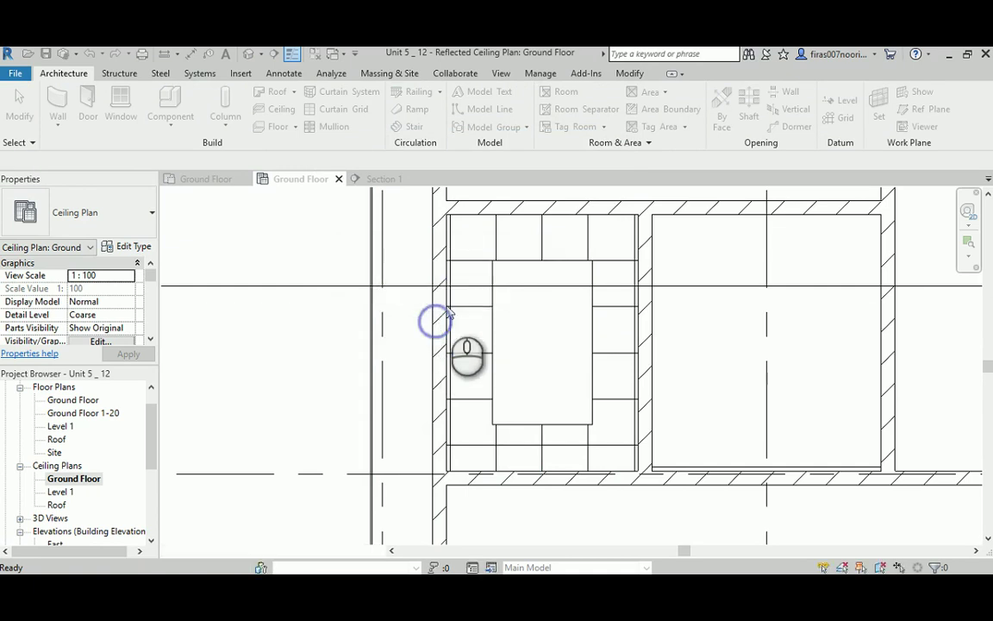
click(121, 106)
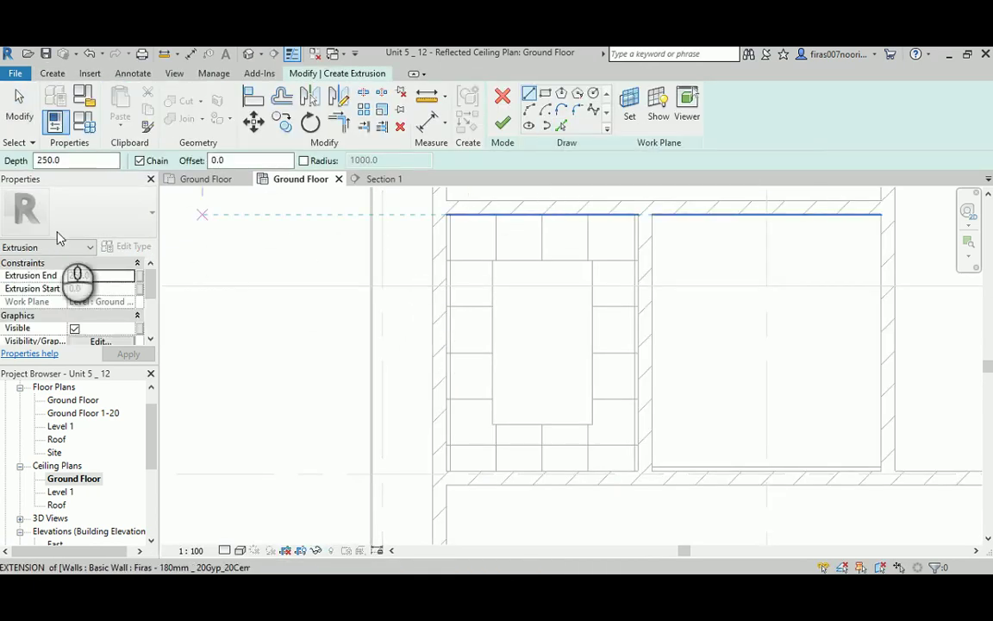
- With a 50 offset, pick the plain panel's four edges plus offset lines along its top and right
click(239, 161)
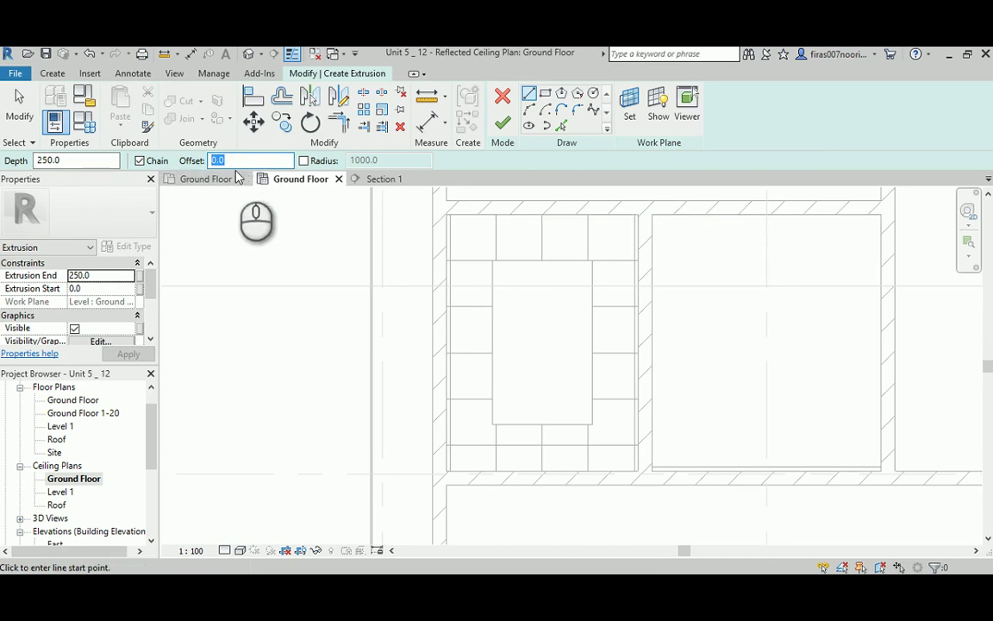
text(50)
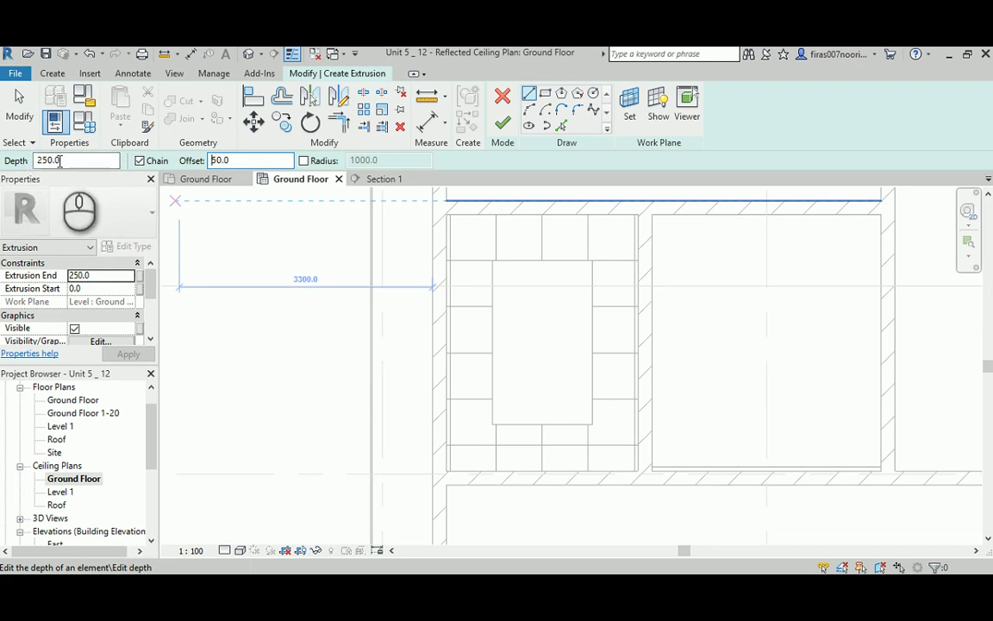
click(211, 160)
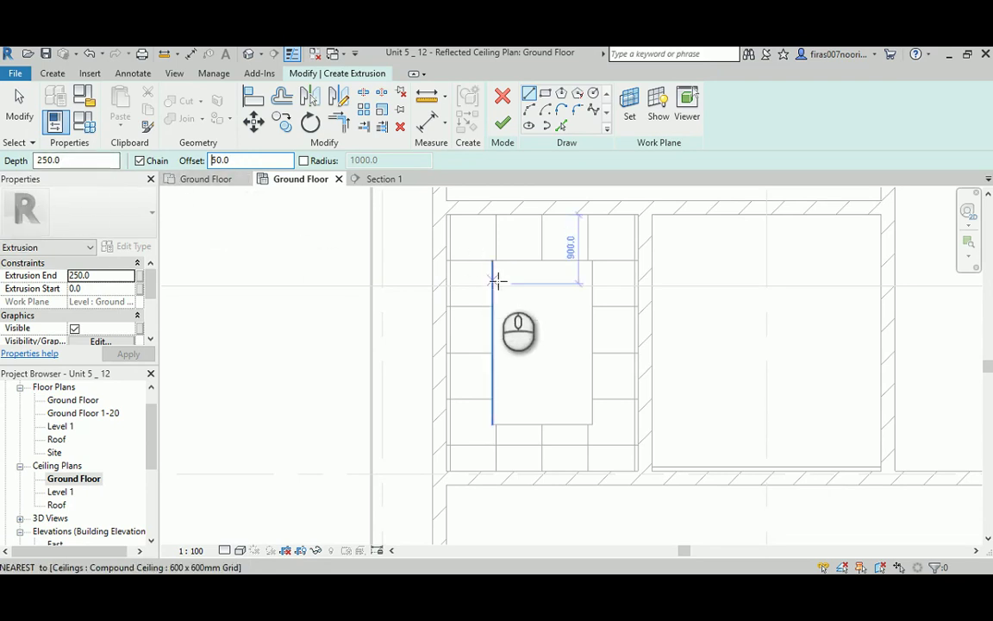
double_click(255, 160)
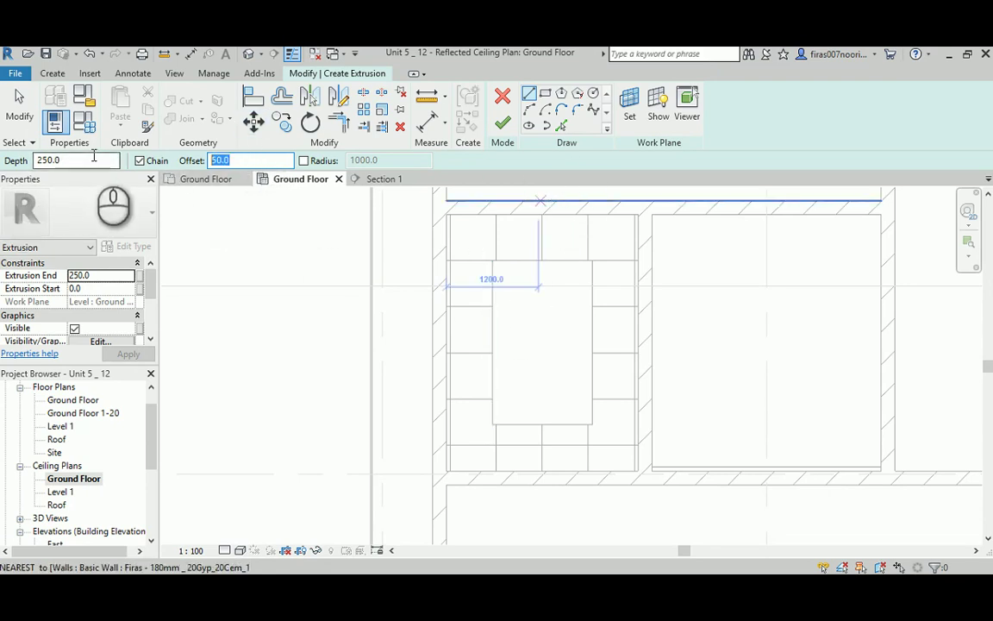
click(561, 125)
click(494, 275)
click(493, 345)
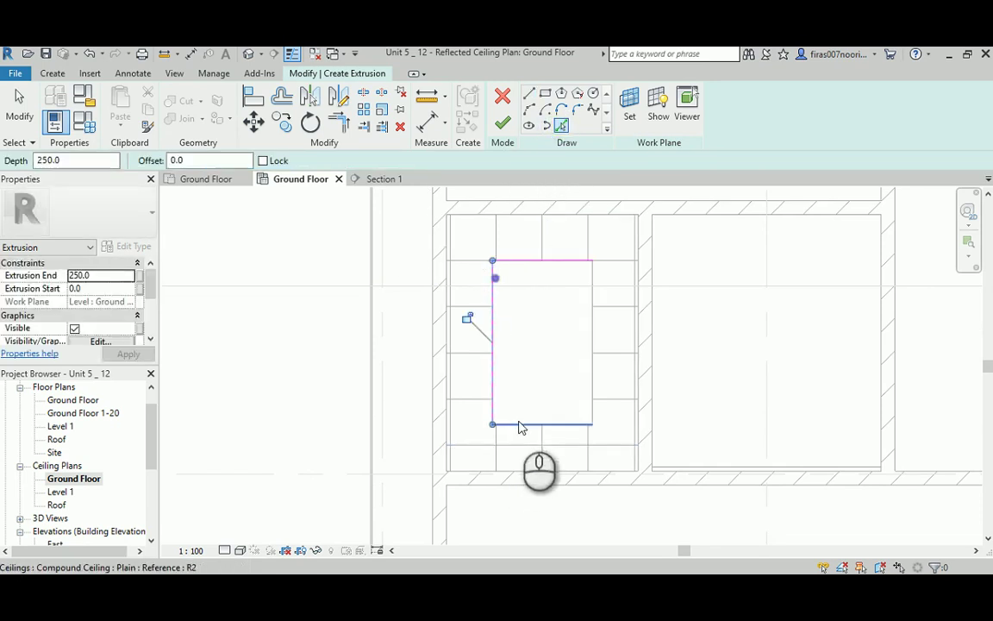
click(516, 422)
click(592, 380)
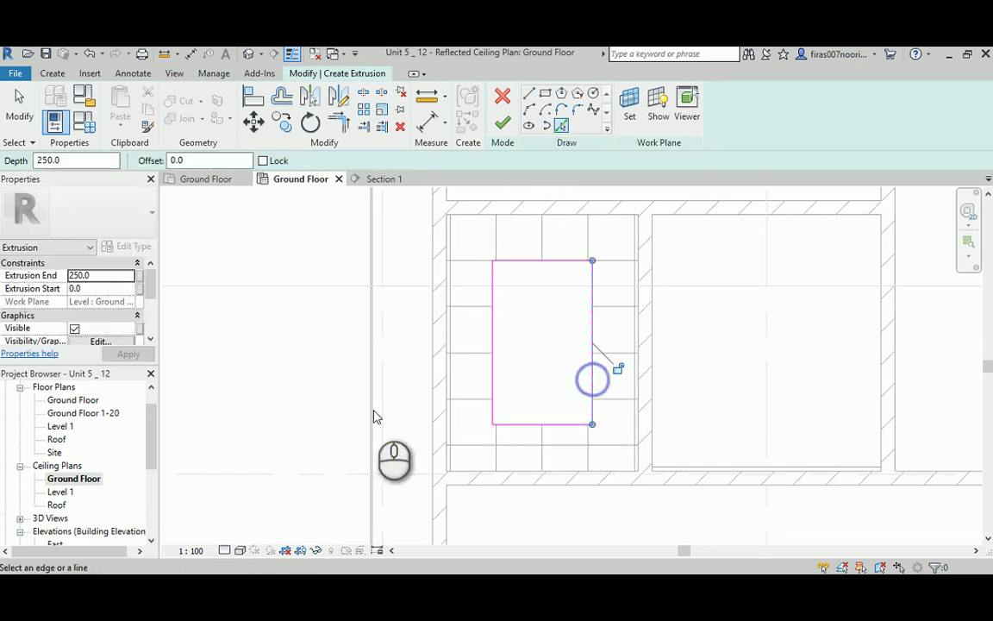
double_click(185, 161)
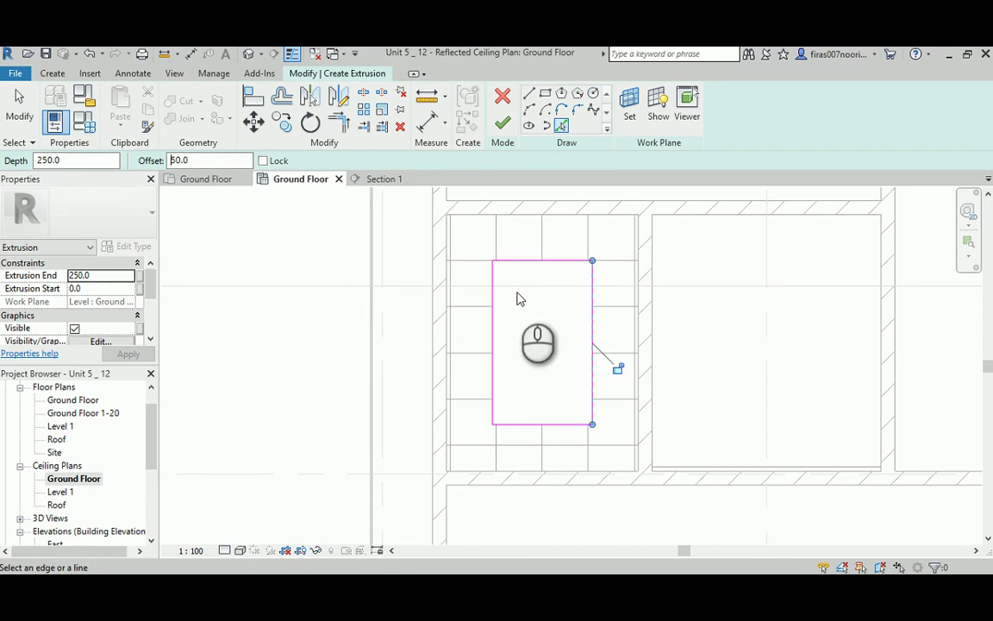
click(512, 266)
click(590, 284)
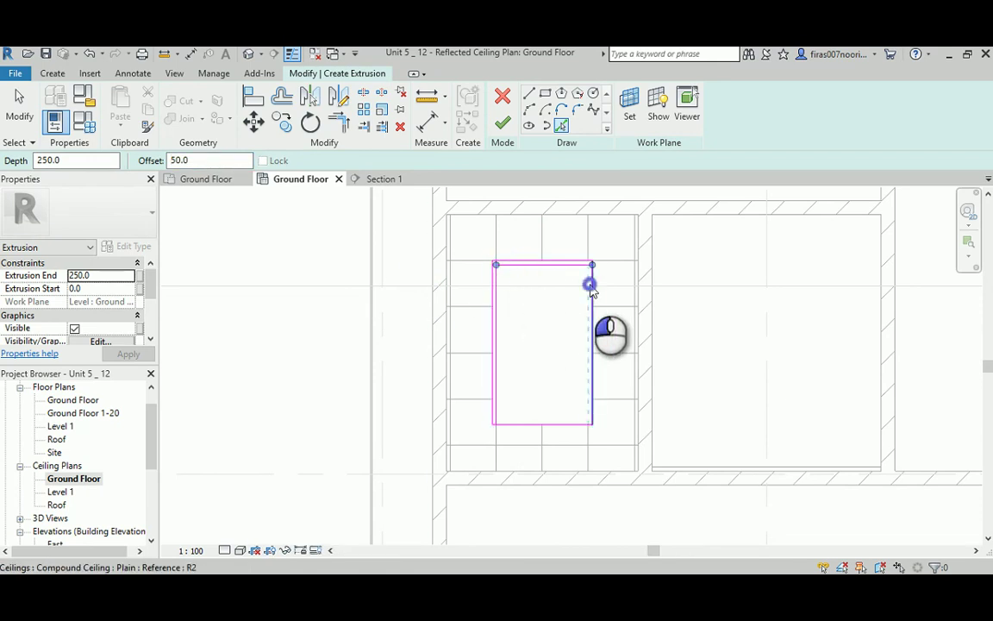
- Trim the sketch lines into corners with TR, joining the bottom, left and top lines
scroll(563, 426, up, 3)
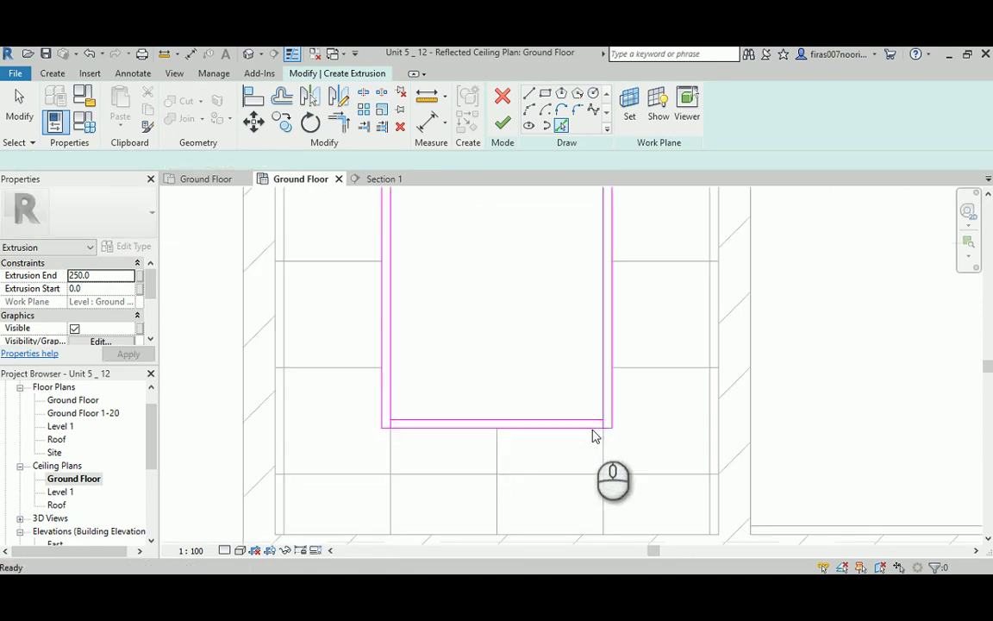
click(599, 401)
key(t)
key(r)
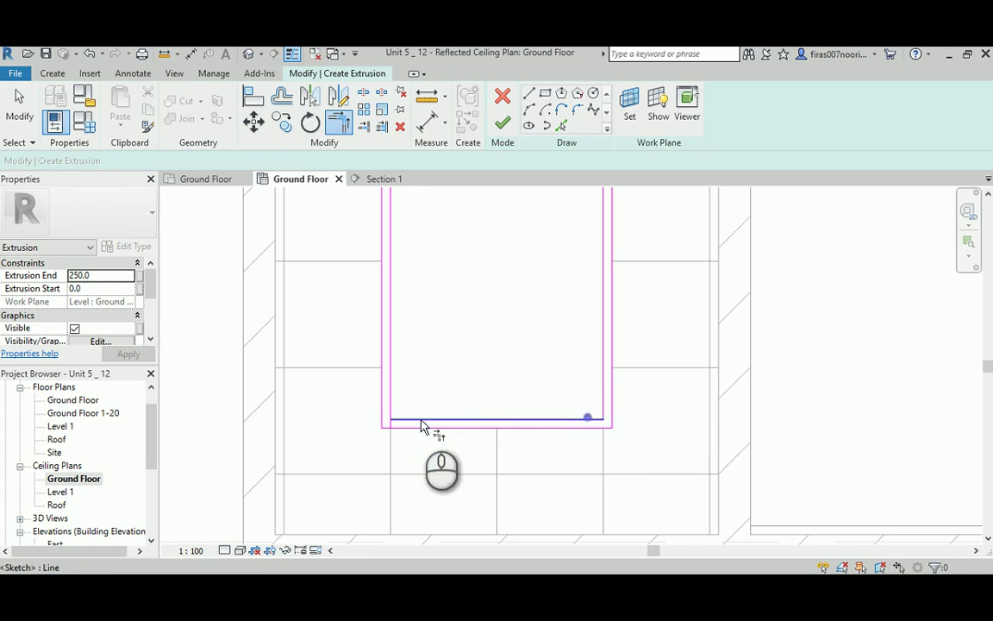
click(417, 418)
mouse_move(397, 400)
middle_down()
mouse_move(433, 283)
mouse_move(337, 339)
middle_up()
click(343, 289)
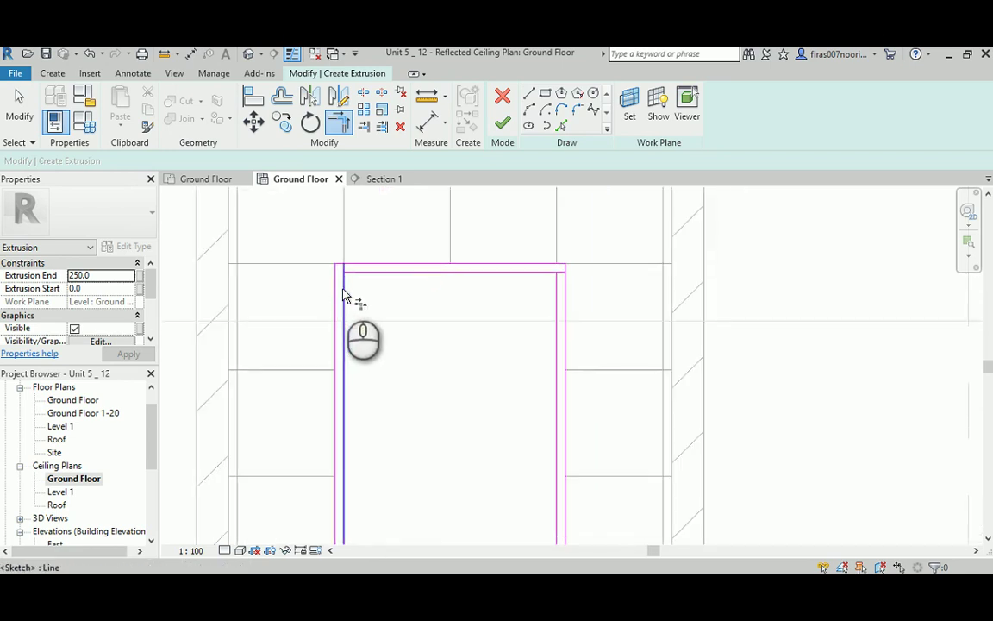
click(367, 274)
- Join the top and right lines at the last corner and end the trim
click(554, 291)
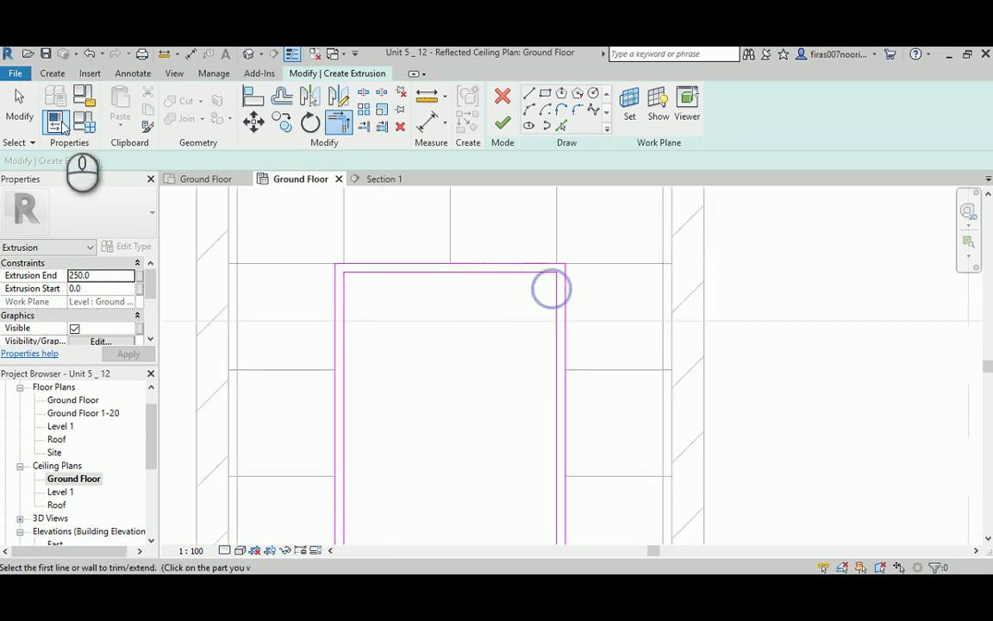
key(Escape)
right_click(422, 317)
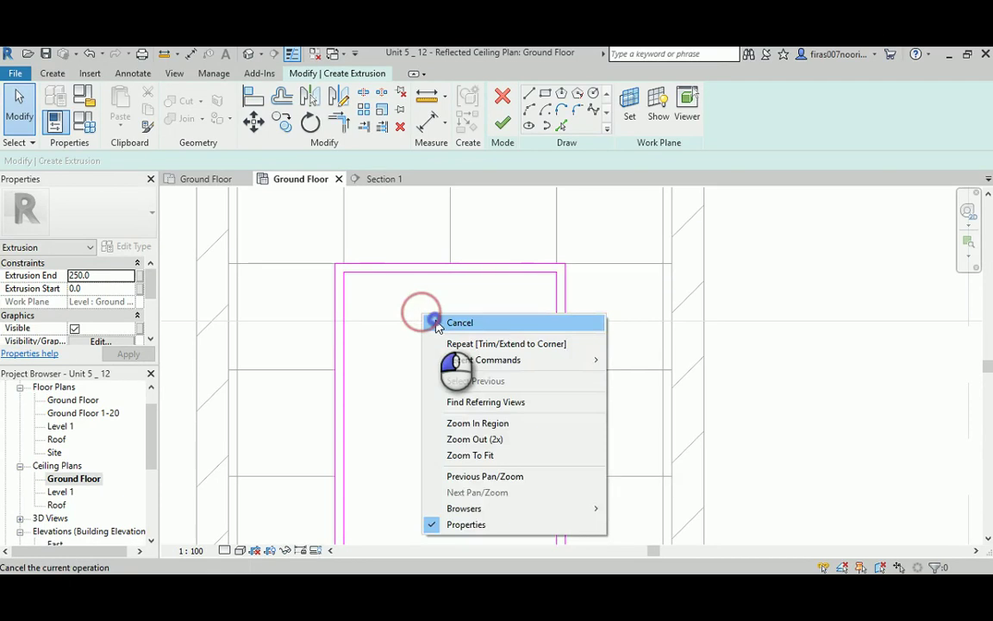
click(454, 323)
scroll(339, 272, down, 2)
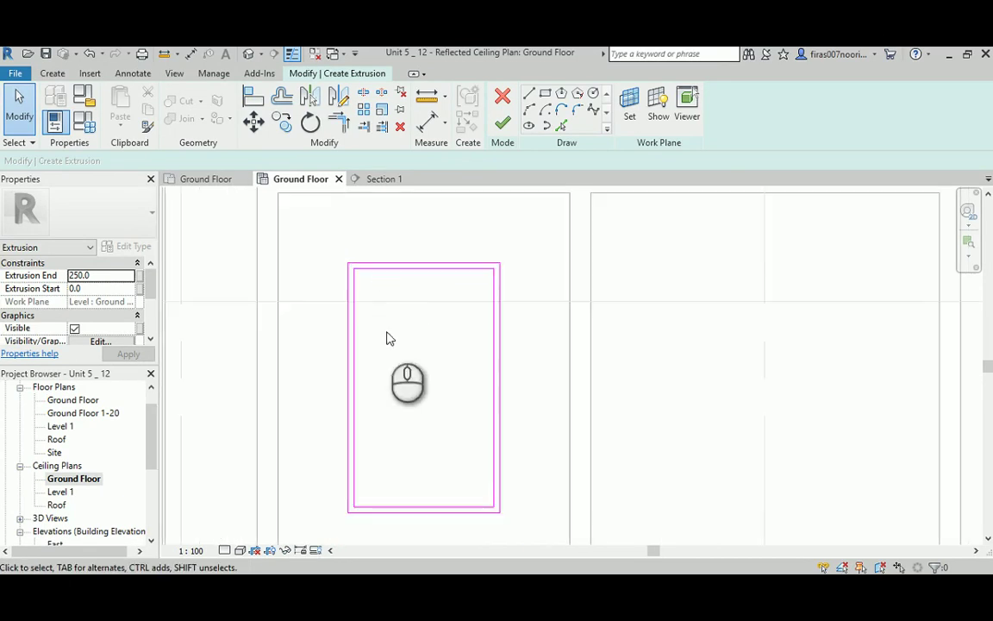
- Finish the border sketch as a 250-deep extrusion and finish the in-place model
click(503, 124)
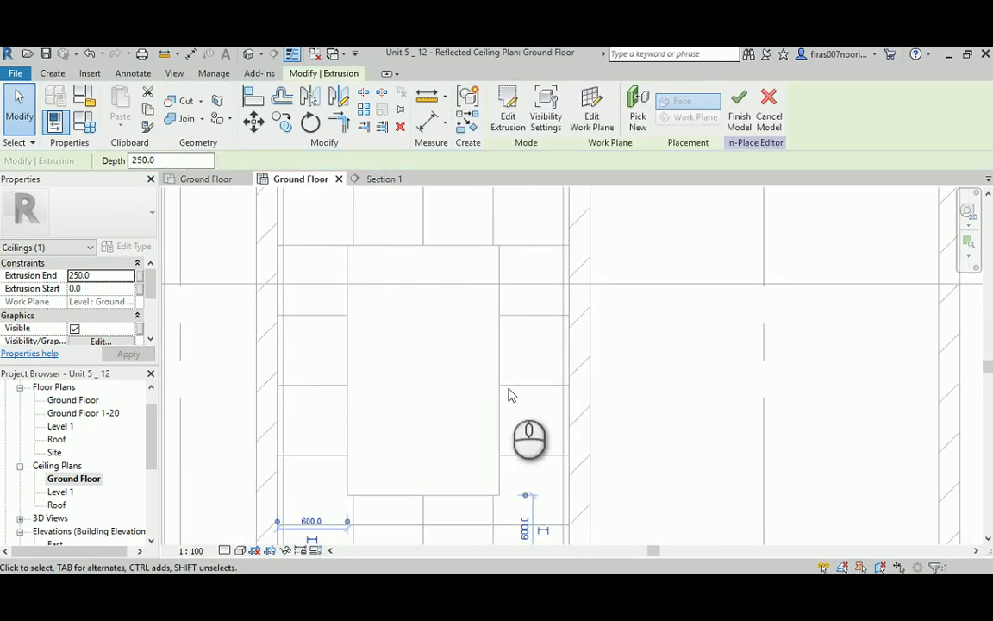
middle_drag(391, 371, 549, 373)
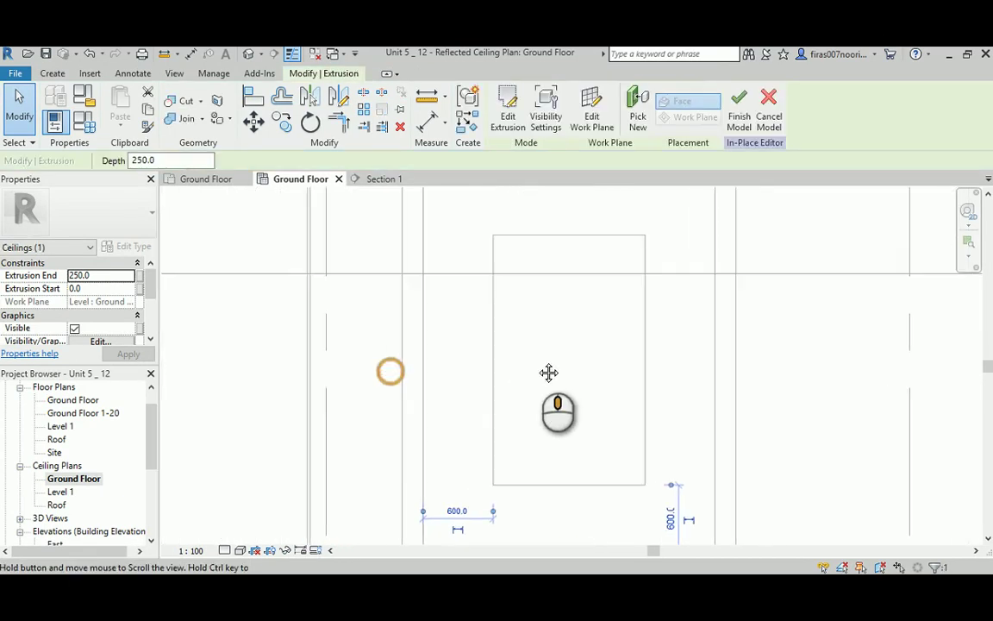
click(743, 116)
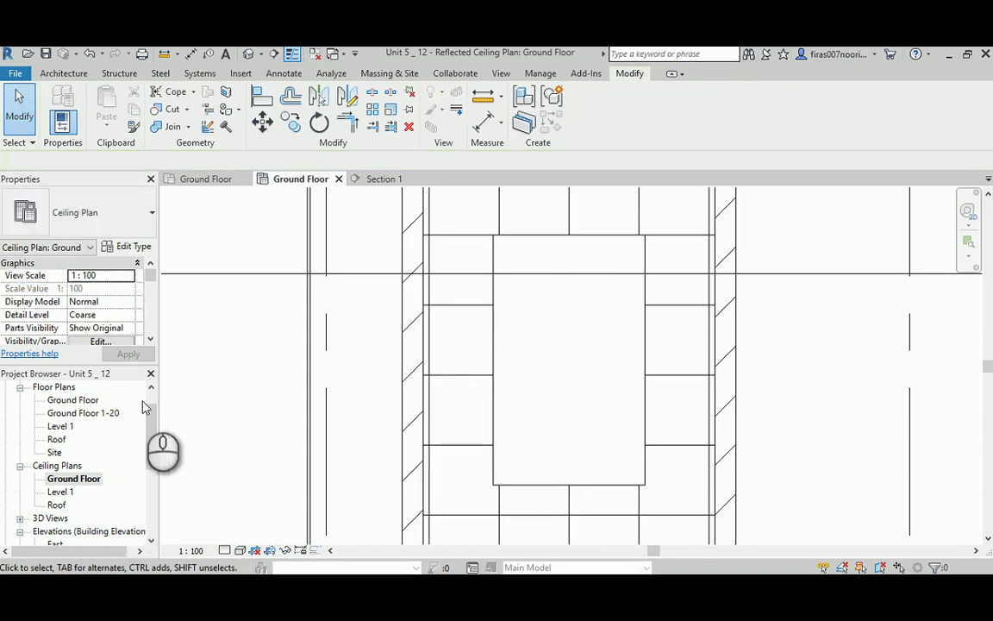
- Open the Section 1 view from the Project Browser
scroll(148, 414, down, 3)
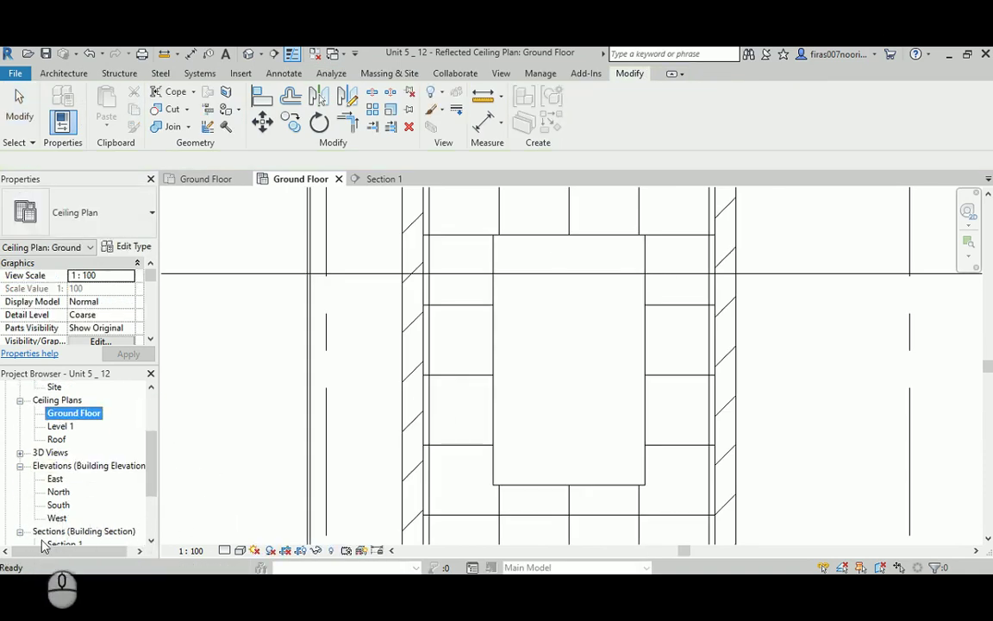
scroll(44, 545, down, 1)
double_click(59, 533)
middle_drag(471, 353, 484, 371)
- Select the in-place ceiling border in the section and reopen it for in-place editing
click(481, 501)
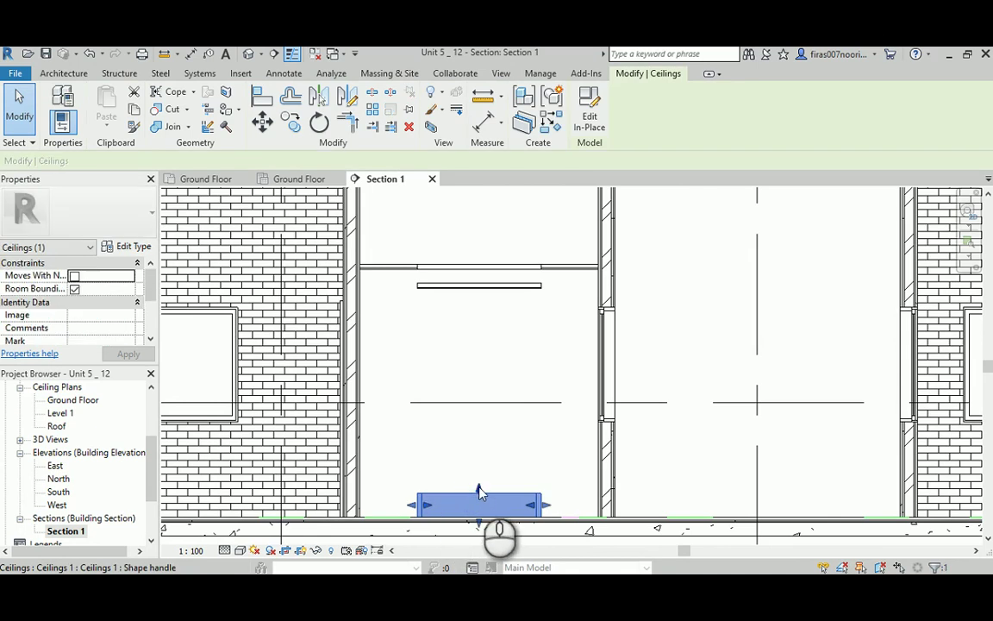
drag(479, 492, 501, 215)
drag(479, 516, 479, 287)
scroll(475, 298, up, 4)
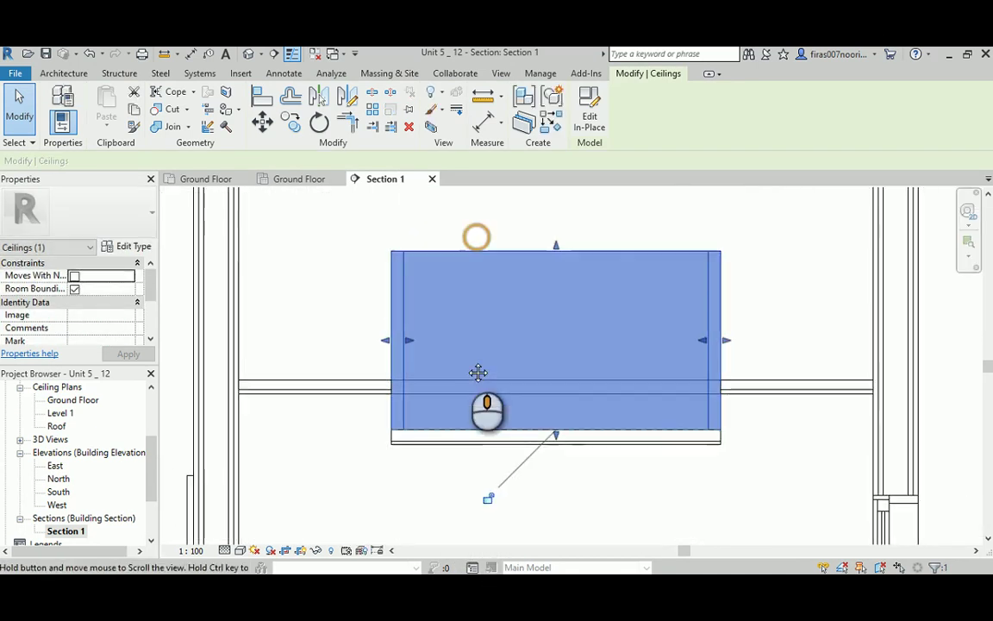
drag(535, 339, 535, 386)
click(350, 252)
scroll(409, 354, up, 3)
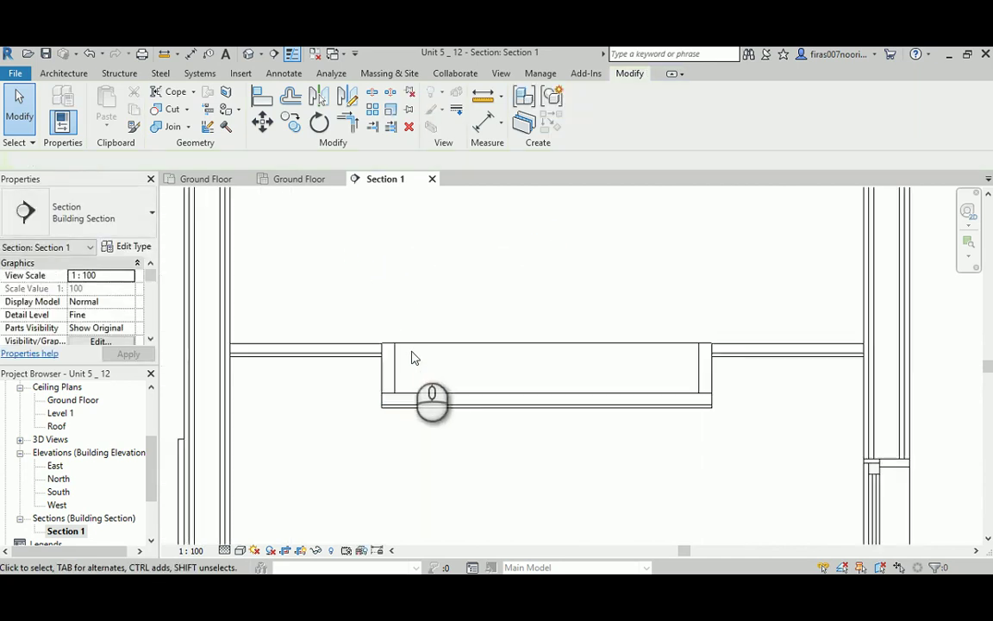
click(423, 348)
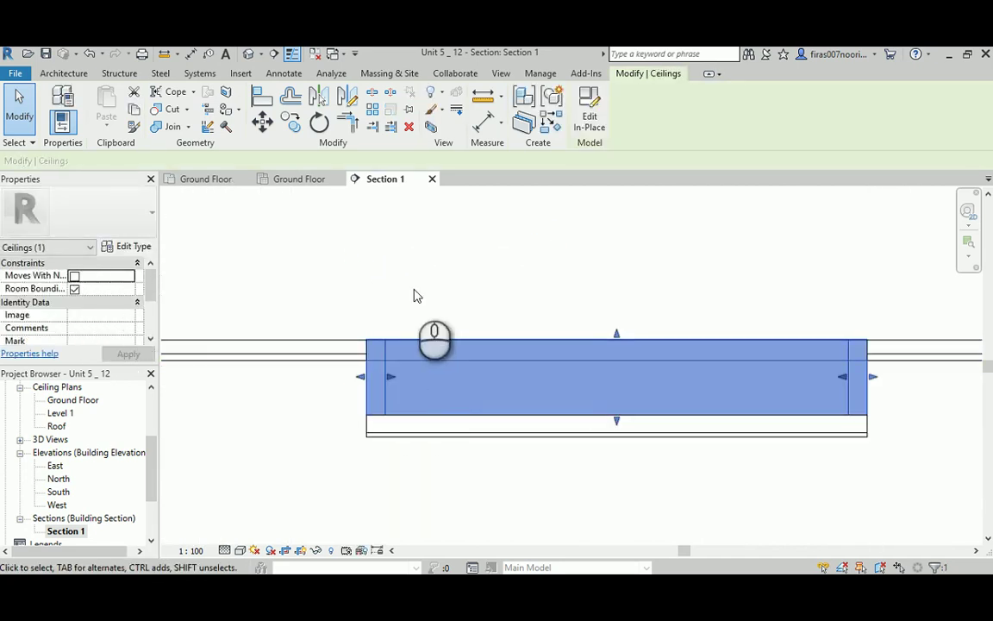
scroll(145, 303, down, 3)
scroll(146, 310, up, 3)
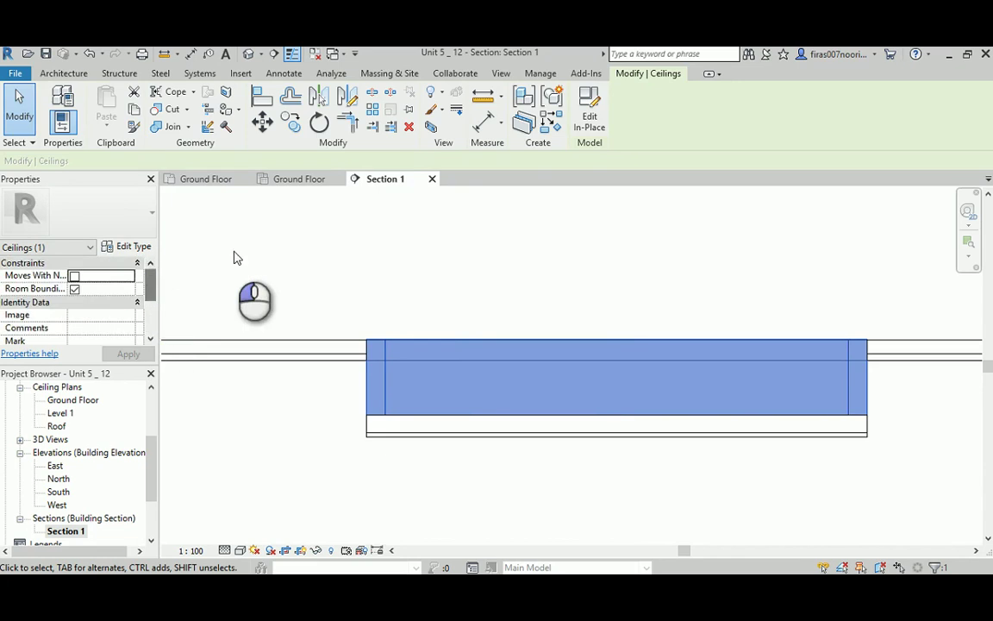
click(586, 127)
- Set the border extrusion's Extrusion End to 2657.0 and apply it
click(466, 342)
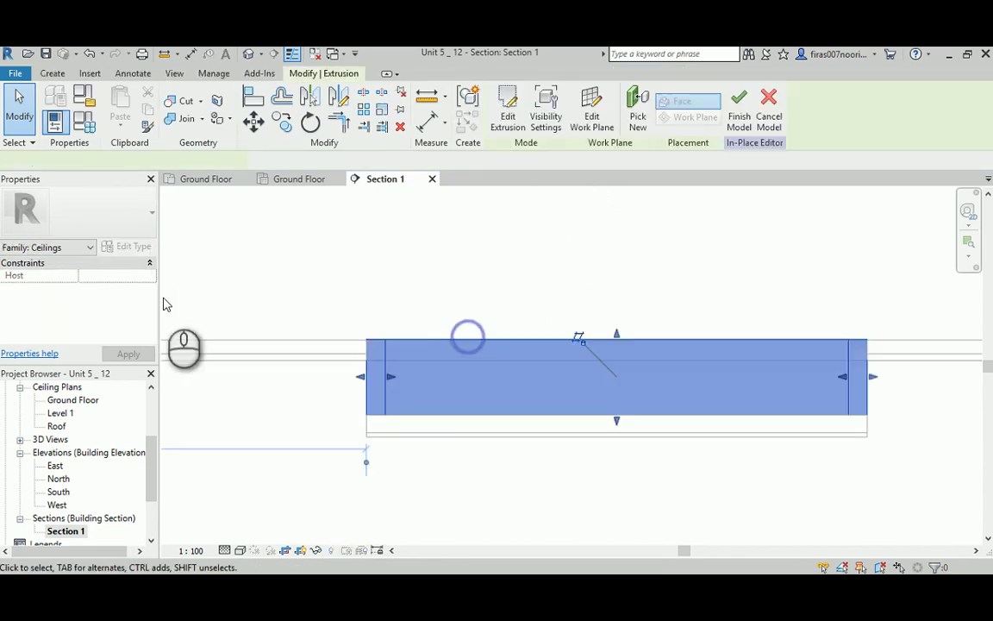
click(94, 275)
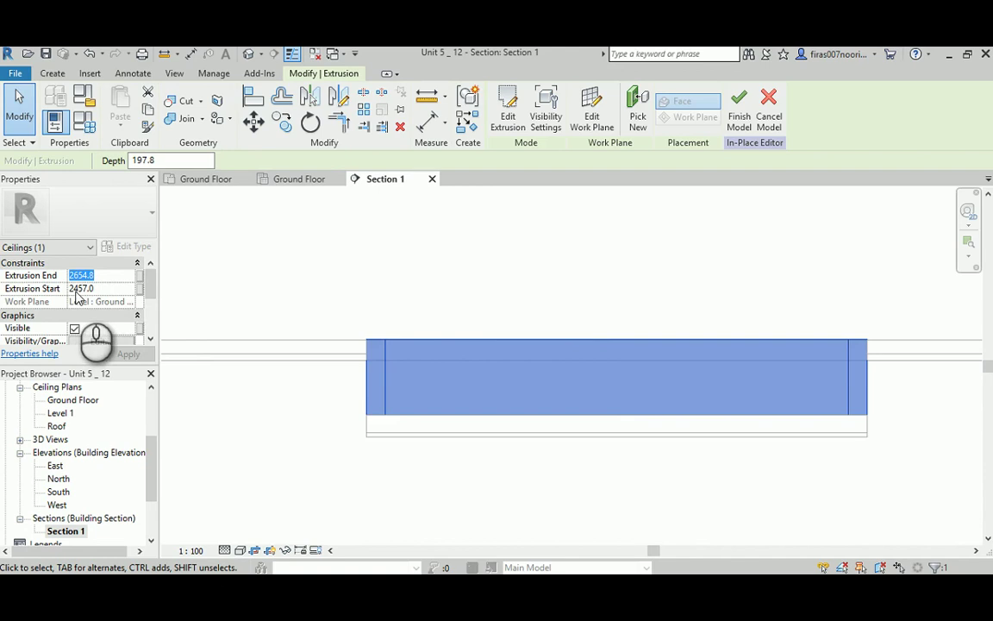
drag(104, 275, 43, 279)
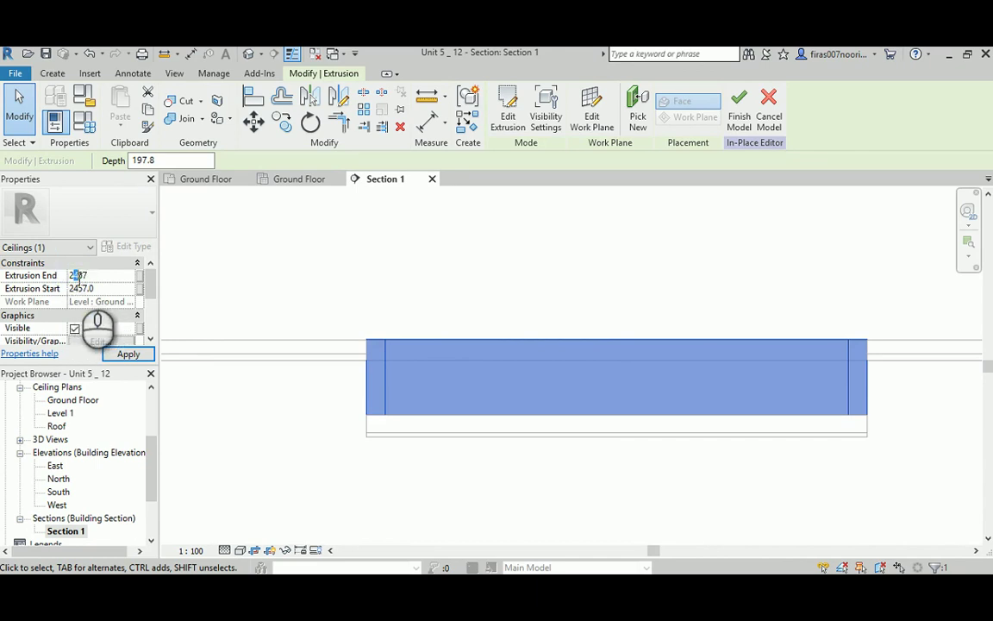
click(131, 354)
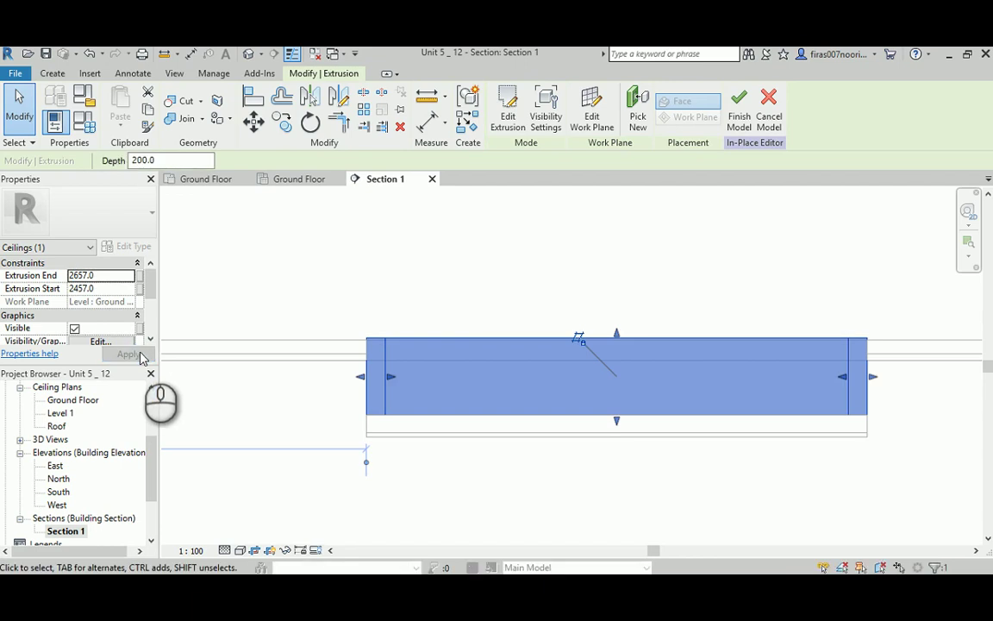
- Snap the extrusion's top face so it ends at 2652.0, then finish the model
click(443, 283)
click(438, 337)
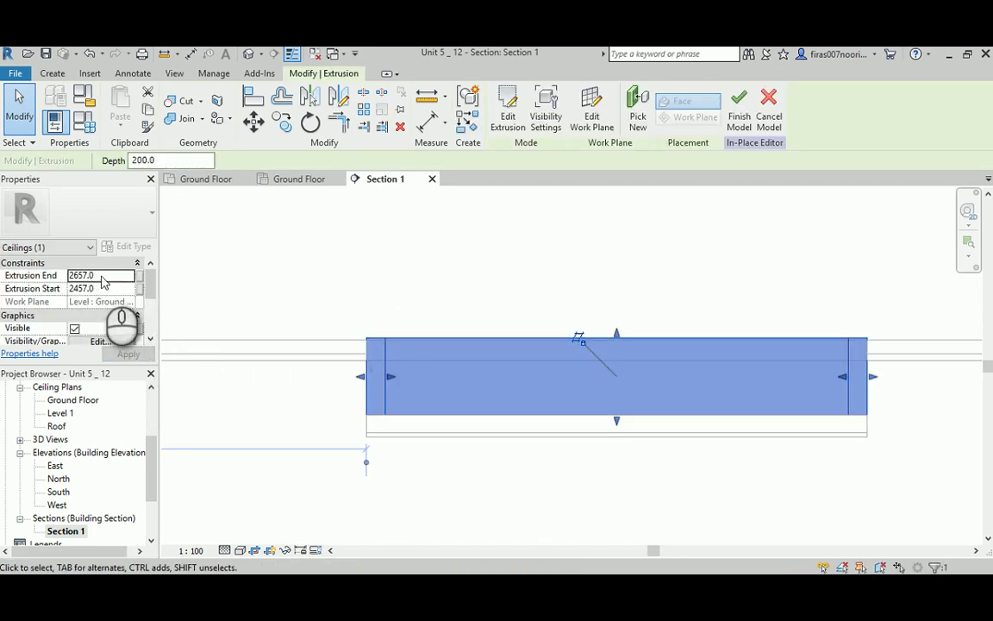
drag(617, 335, 616, 339)
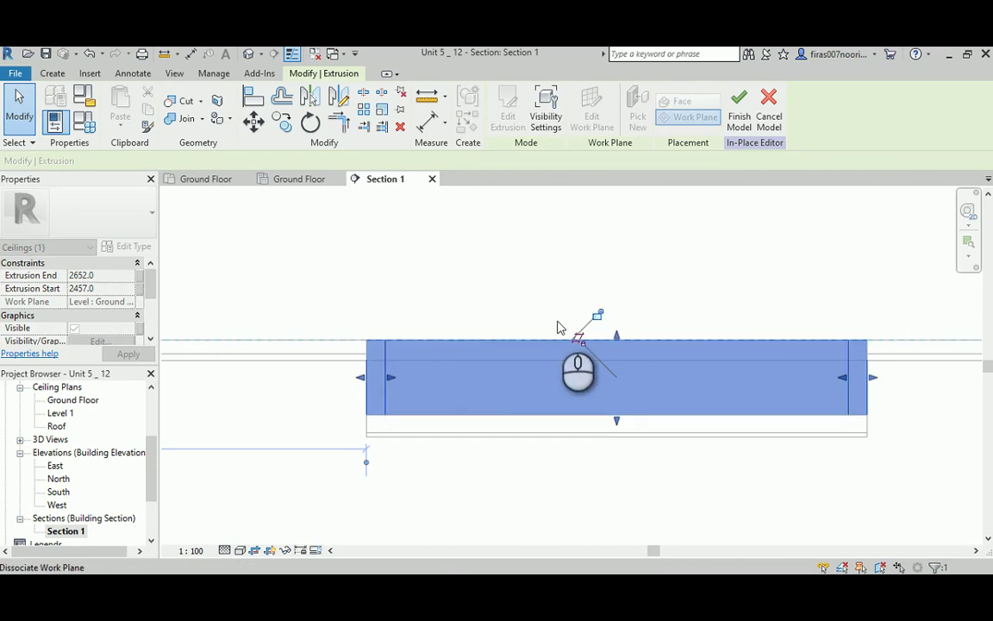
click(521, 303)
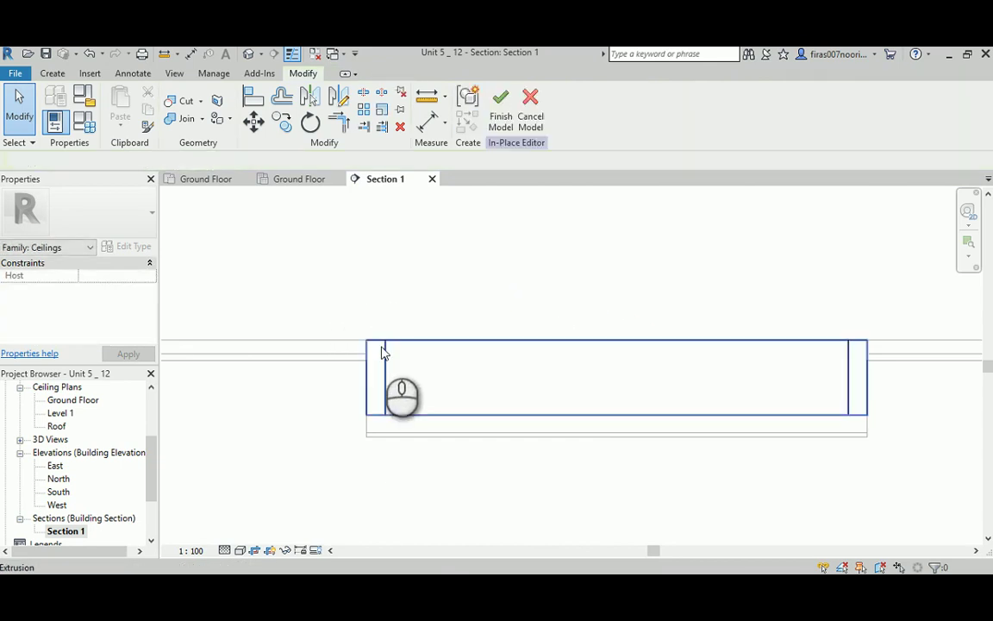
click(503, 113)
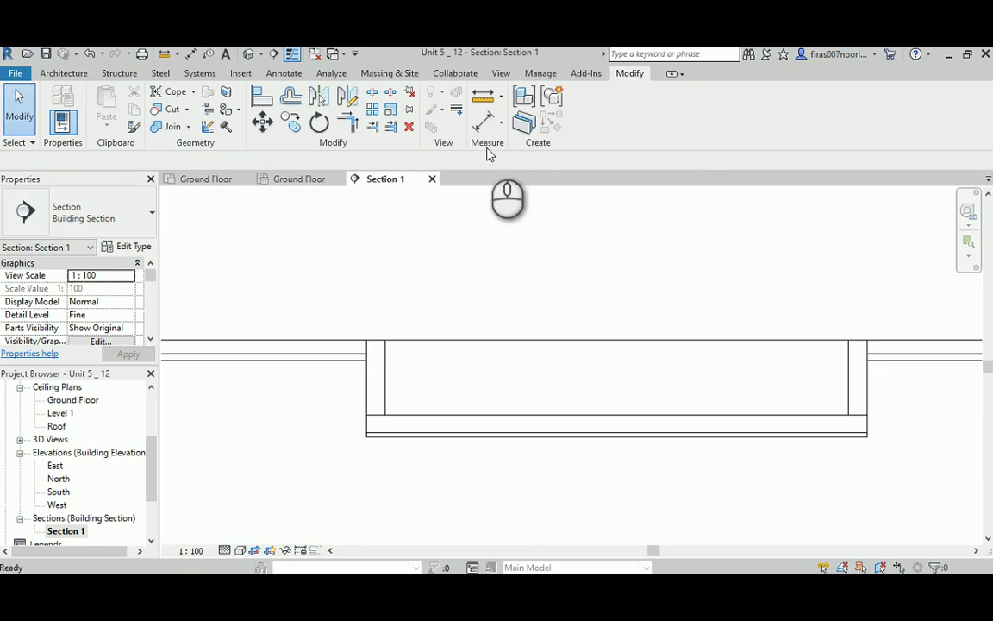
scroll(562, 291, down, 2)
scroll(577, 399, down, 1)
middle_drag(577, 399, 532, 302)
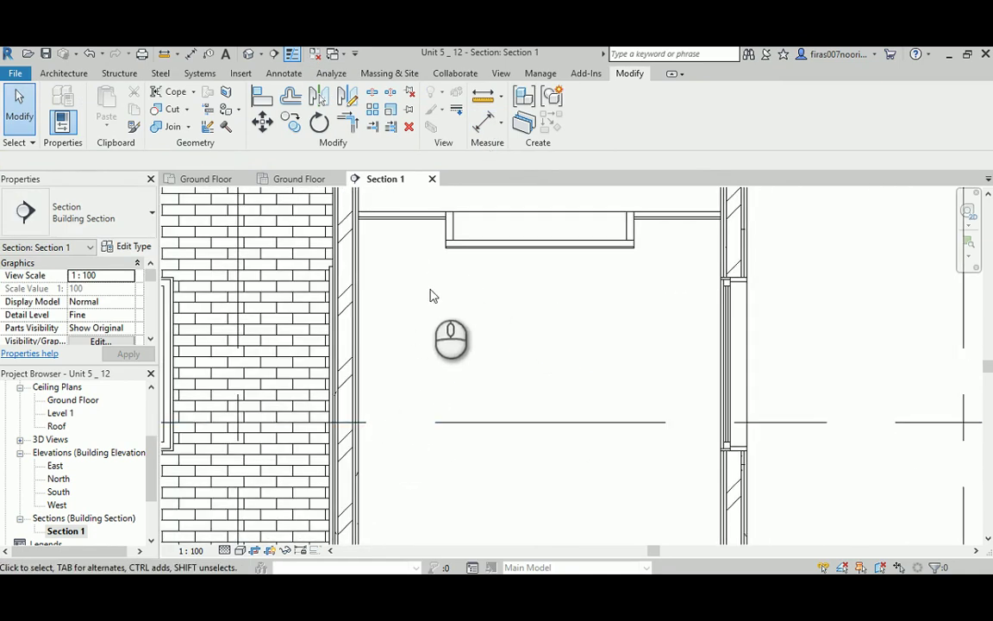
click(449, 234)
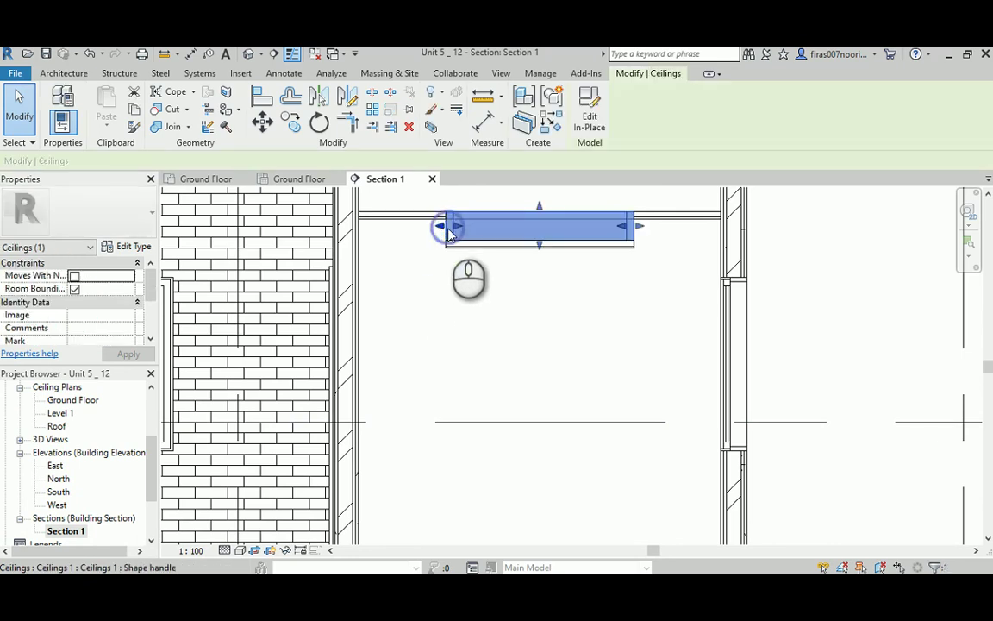
click(397, 262)
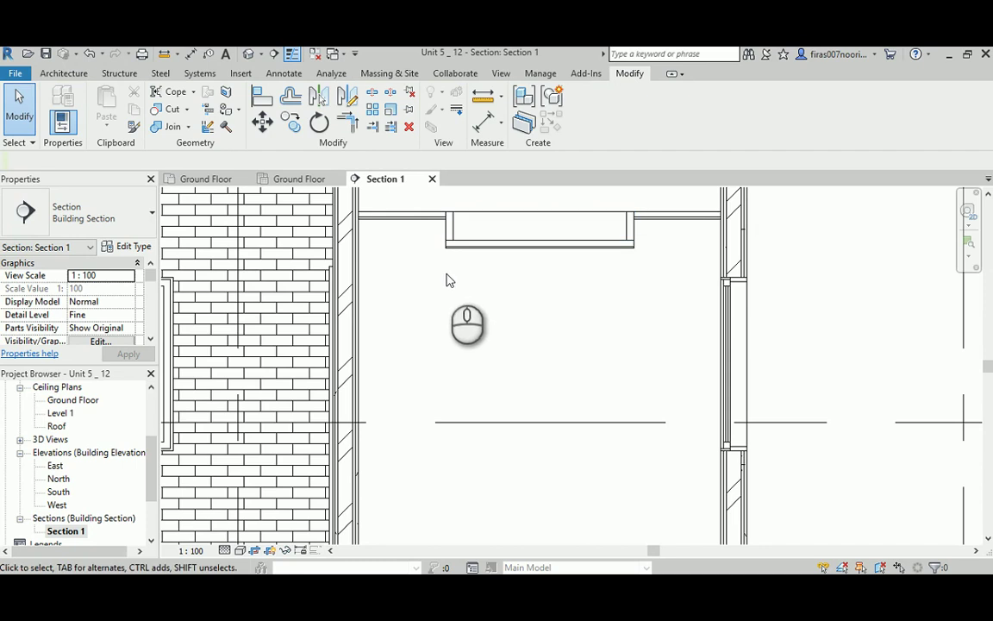
scroll(458, 270, down, 2)
scroll(462, 270, up, 2)
middle_drag(458, 275, 478, 321)
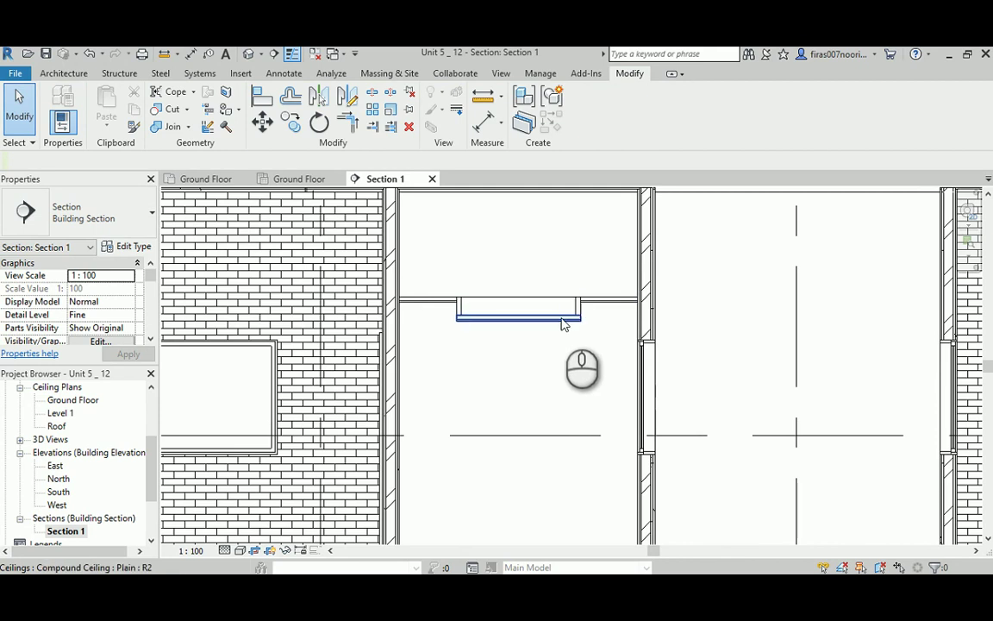
click(513, 334)
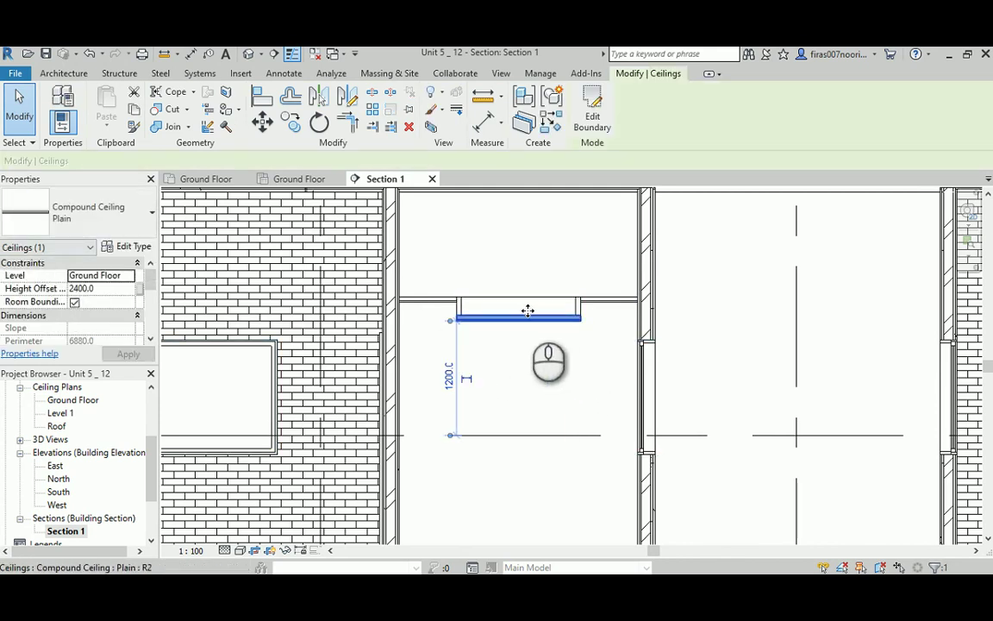
click(509, 364)
mouse_move(509, 313)
middle_down()
mouse_move(532, 354)
mouse_move(520, 342)
middle_up()
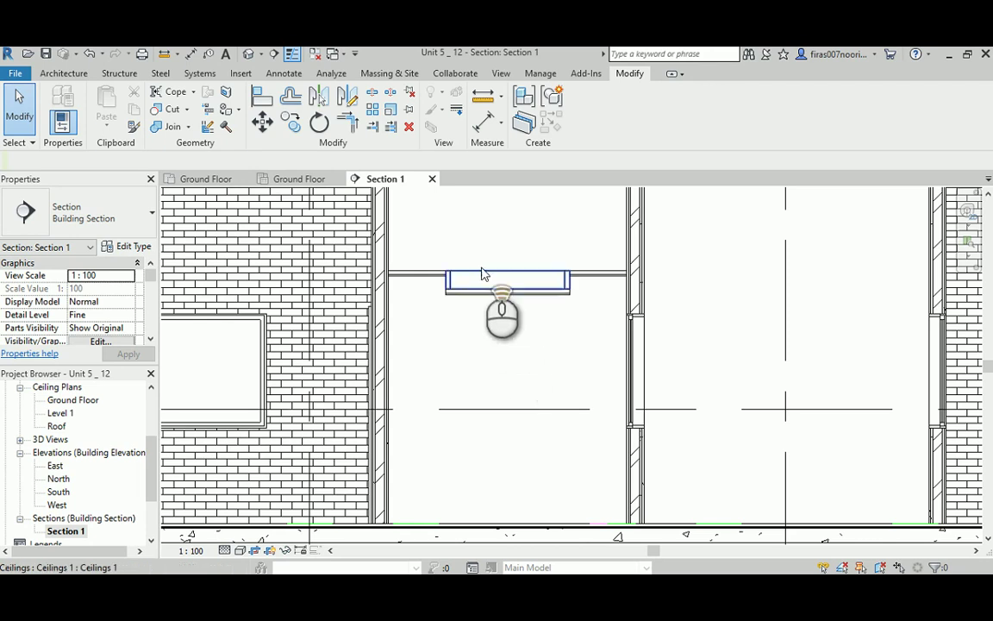
scroll(483, 272, up, 3)
click(416, 294)
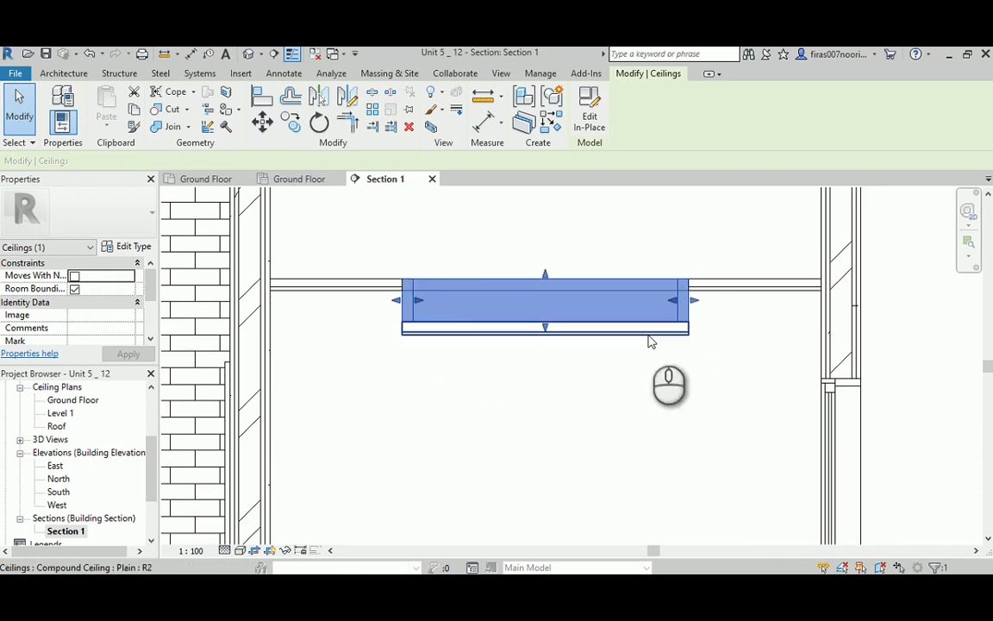
click(597, 386)
scroll(466, 309, down, 2)
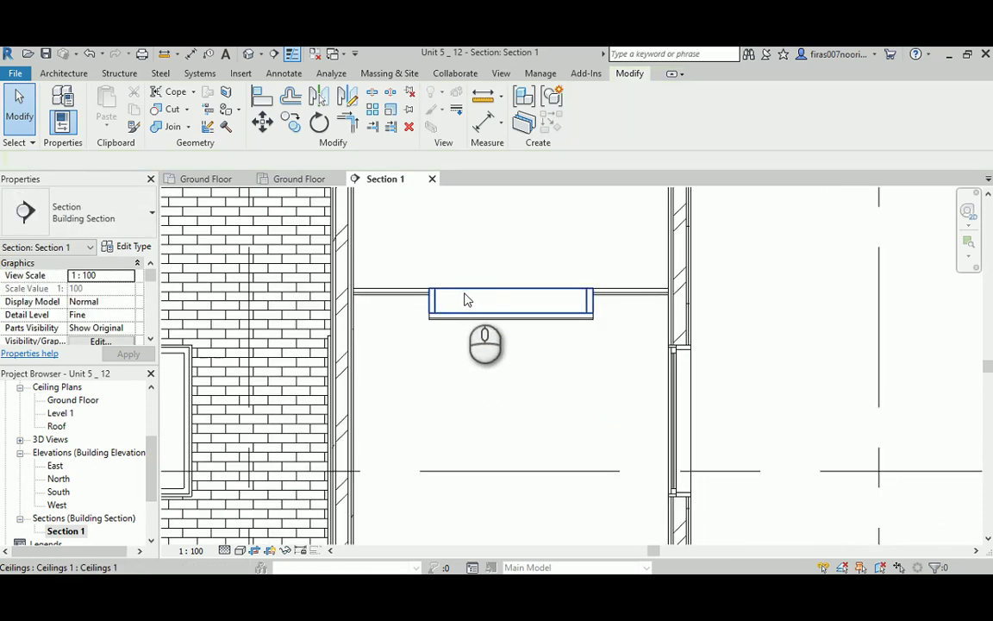